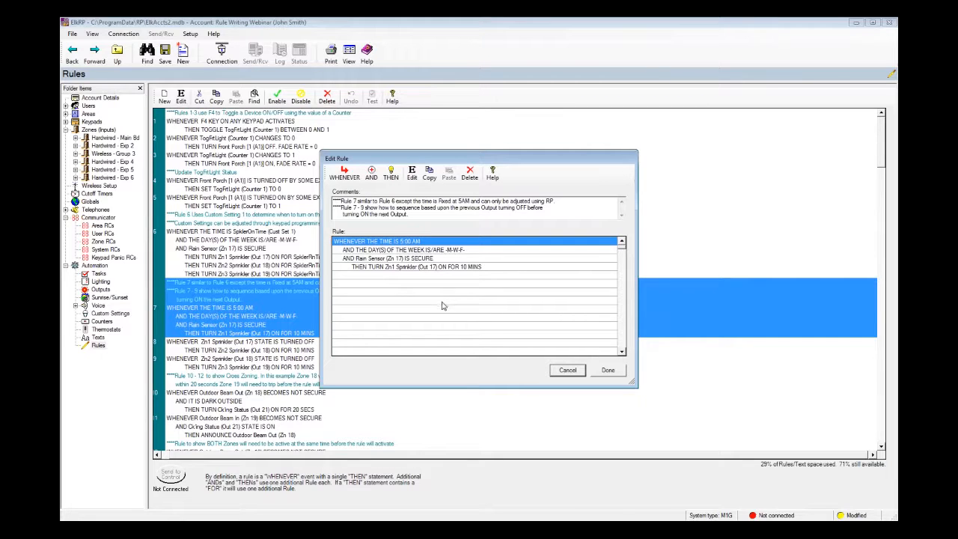
# Close the open rule and examine rules 8 and 9, which sequence the Zn2 and Zn3 sprinkler outputs
pyautogui.click(566, 371)
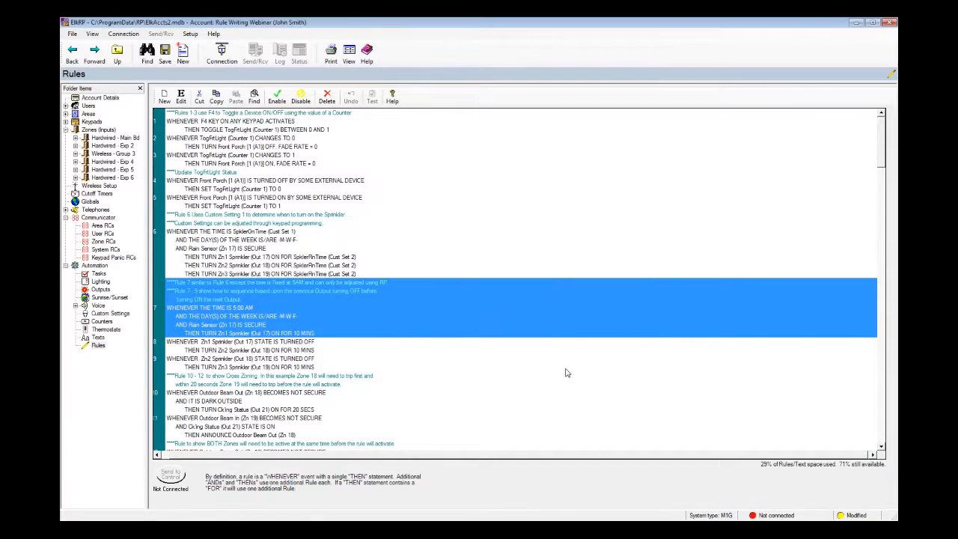
pyautogui.click(223, 353)
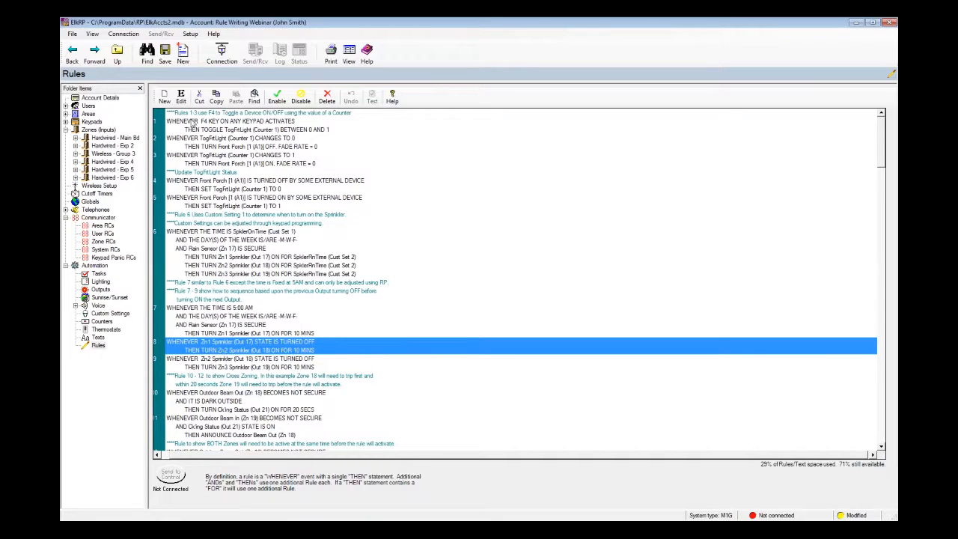
pyautogui.click(180, 98)
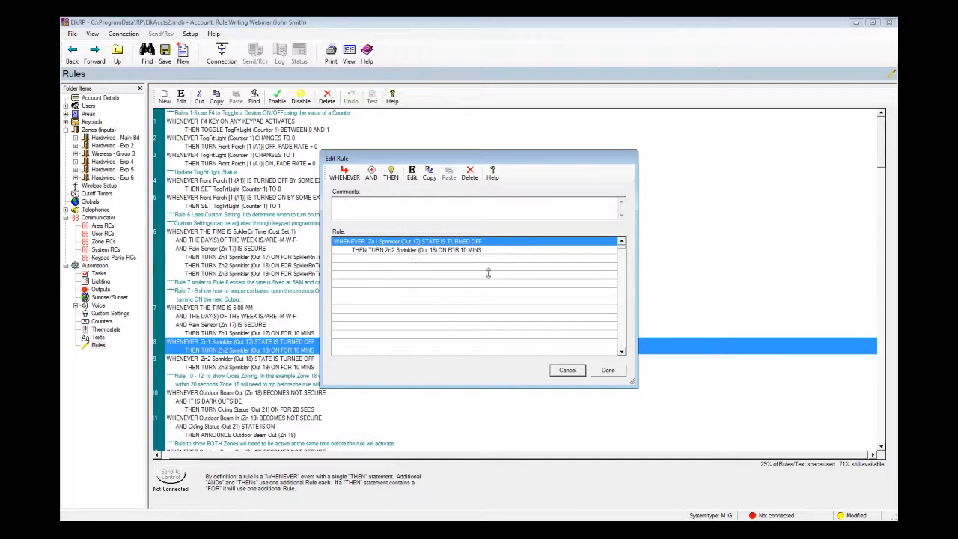
pyautogui.click(567, 371)
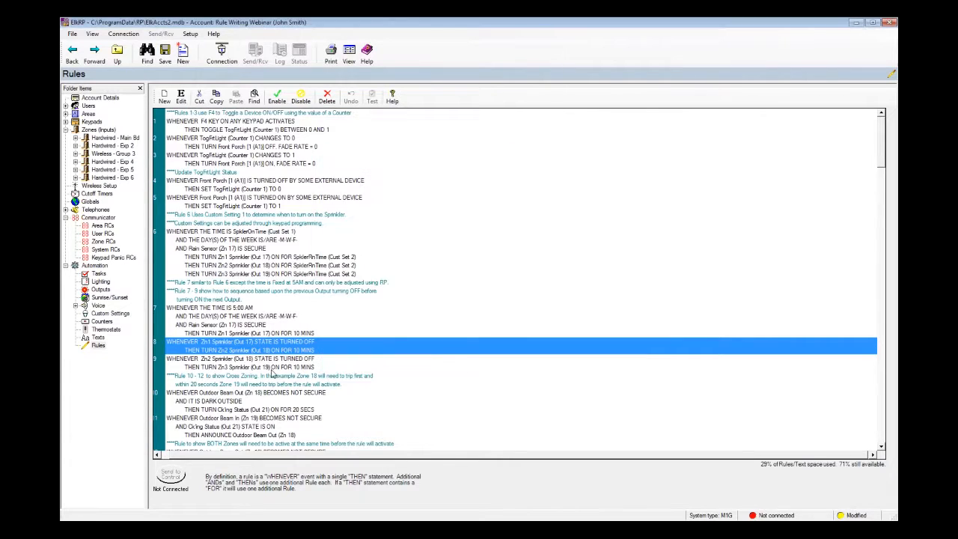
pyautogui.click(265, 370)
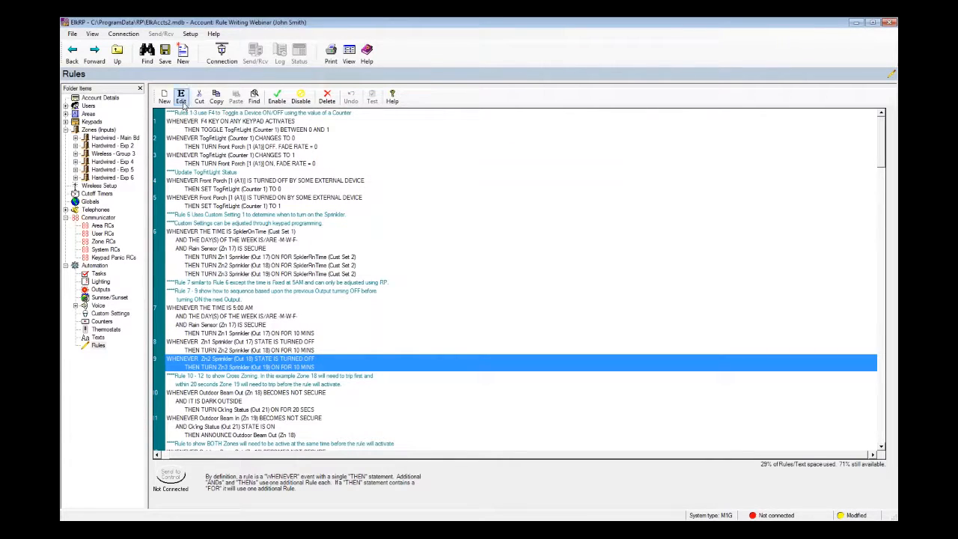
pyautogui.click(181, 96)
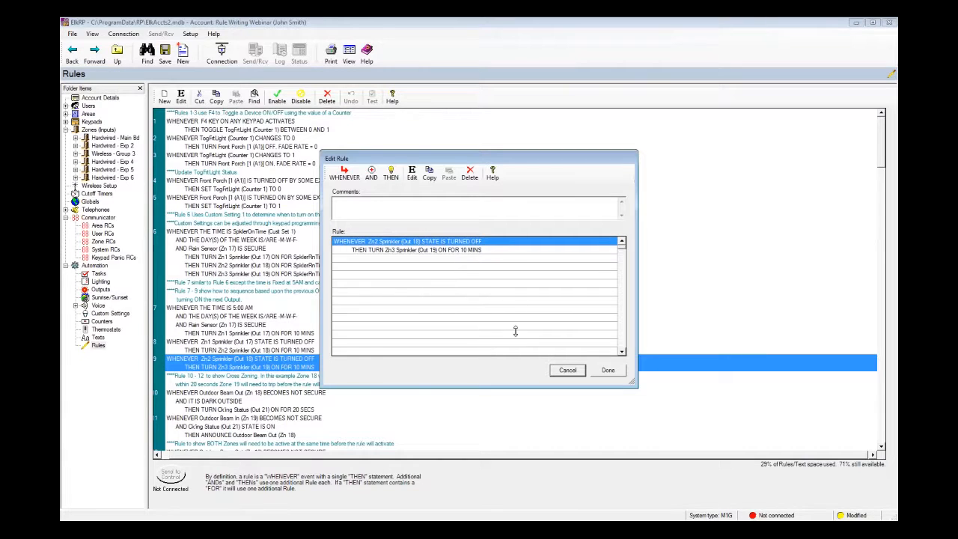
pyautogui.click(566, 371)
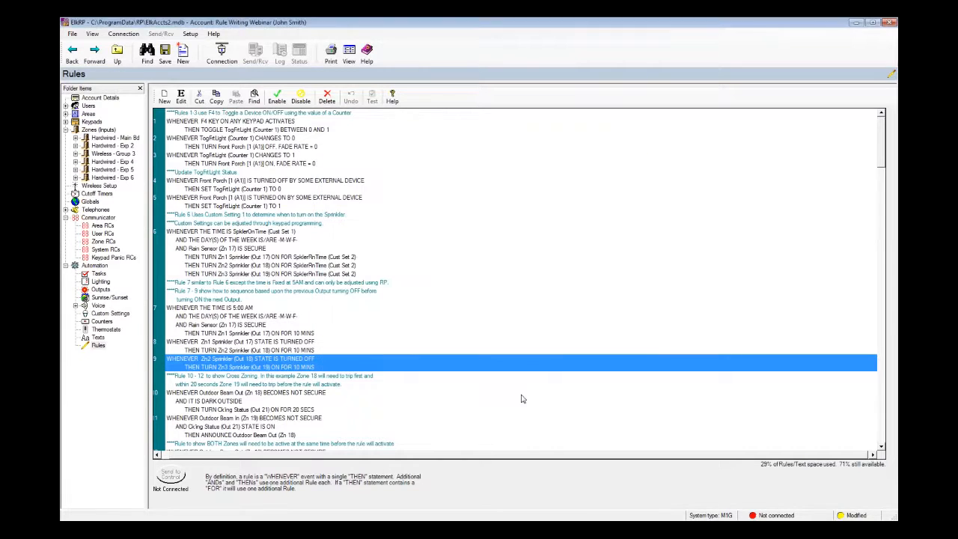
# Examine cross-zoning rule 10 for Outdoor Beam Out, moving the rule editor clear of the rule list
pyautogui.click(204, 407)
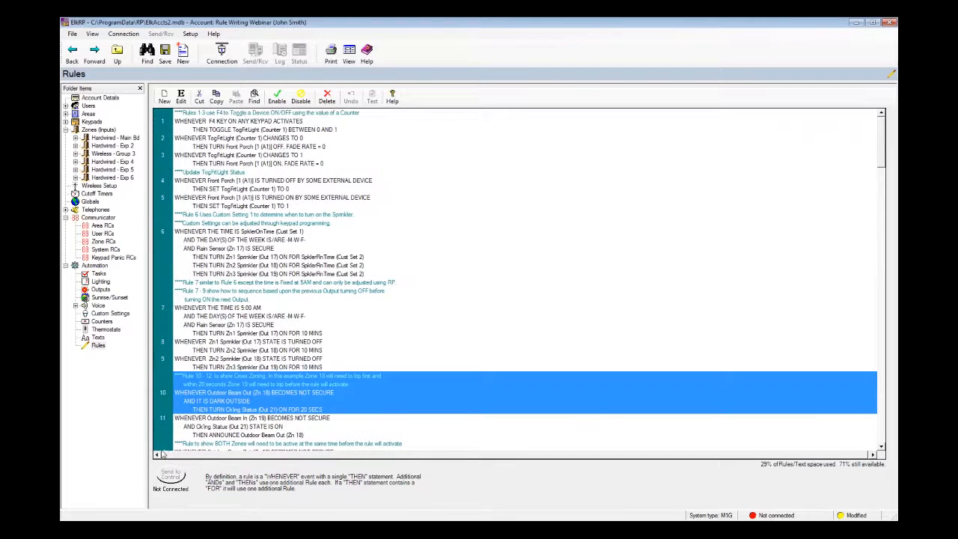
pyautogui.click(182, 99)
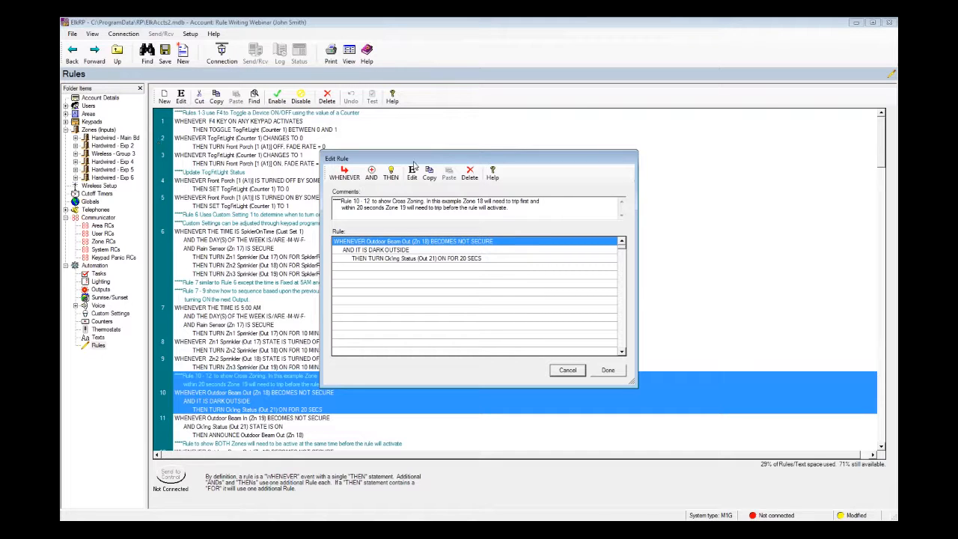
pyautogui.moveTo(414, 163); pyautogui.dragTo(464, 129)
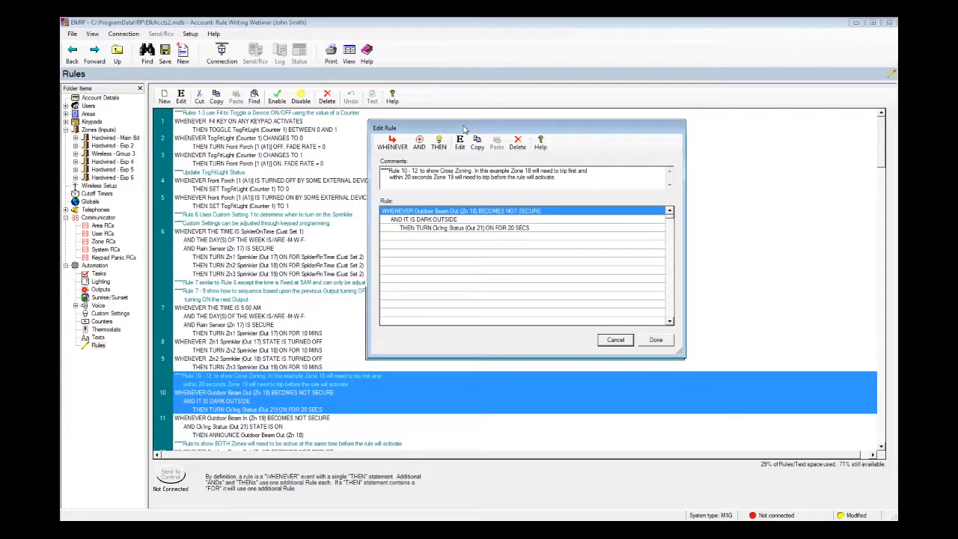
pyautogui.moveTo(464, 130); pyautogui.dragTo(490, 109)
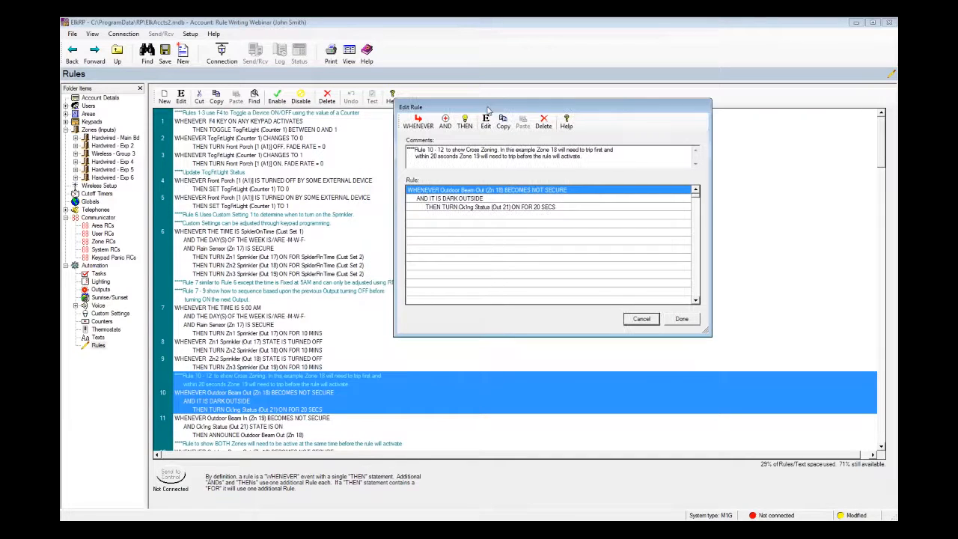
pyautogui.click(679, 320)
# Examine rule 11 for Outdoor Beam In and the voice description of Zone 018 that it announces
pyautogui.click(226, 431)
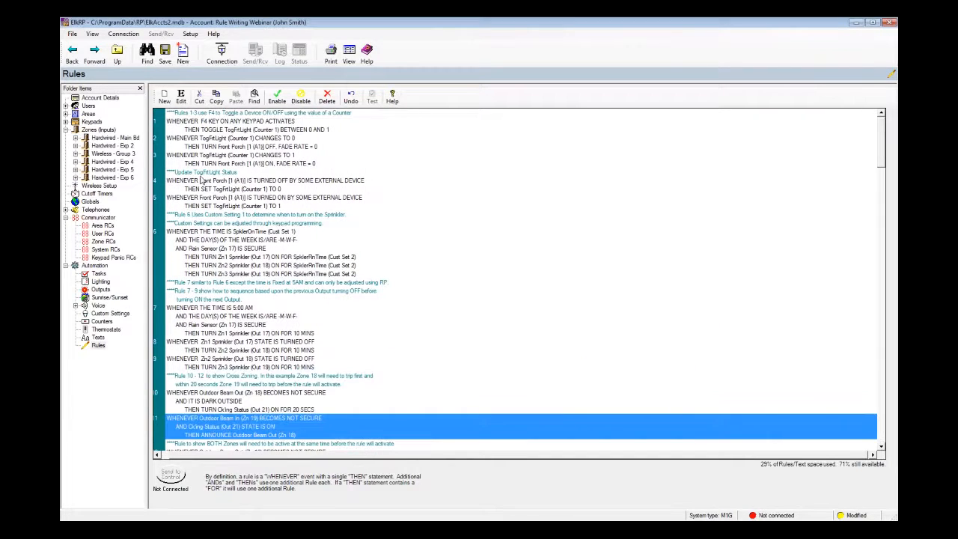
pyautogui.click(180, 98)
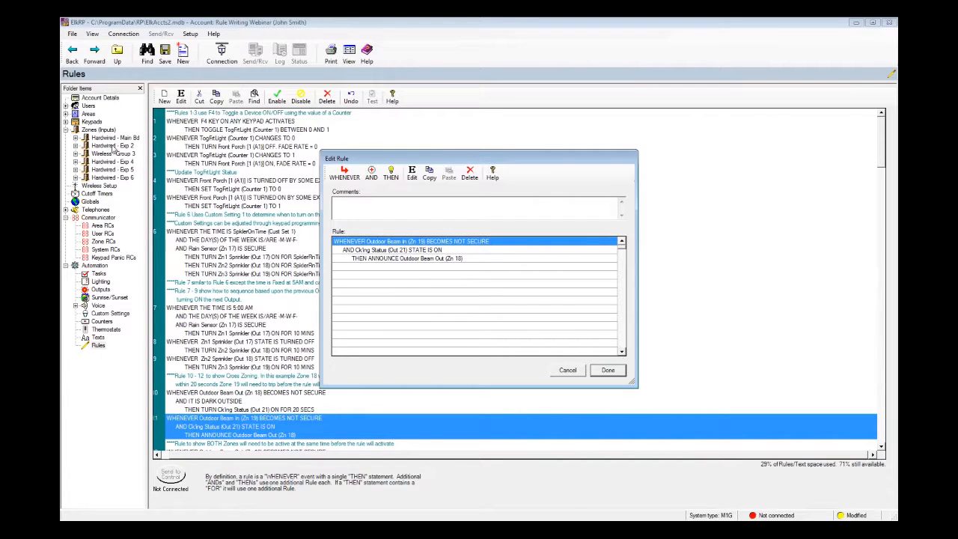
pyautogui.click(577, 371)
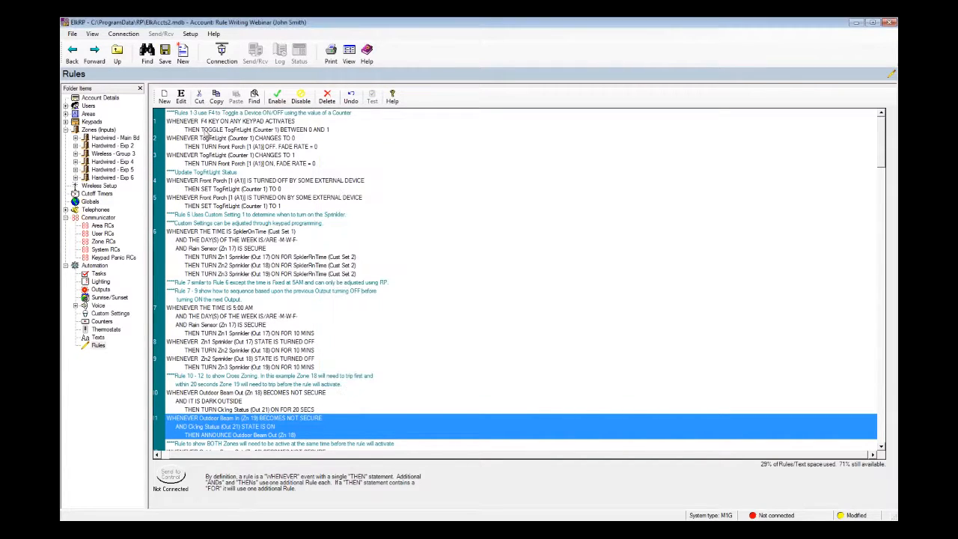
pyautogui.click(121, 147)
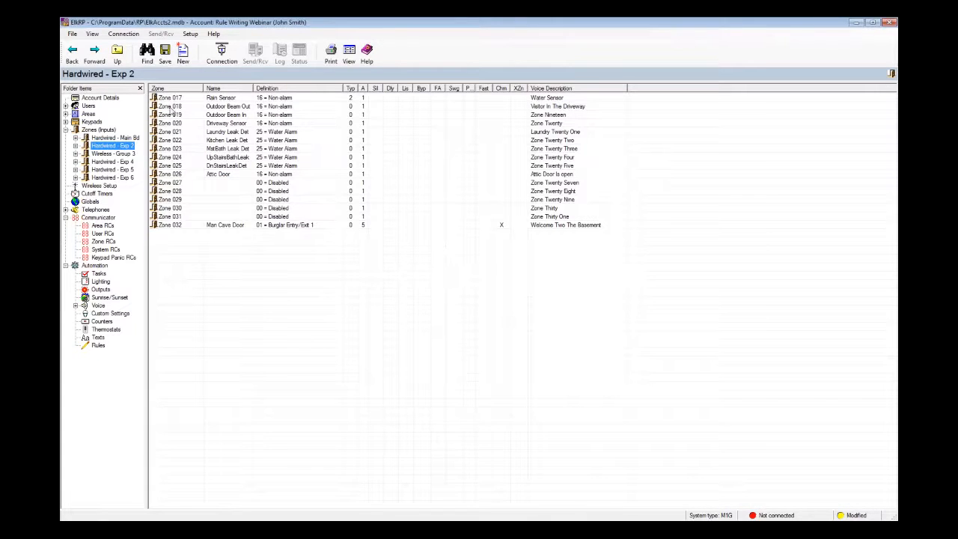
pyautogui.doubleClick(173, 110)
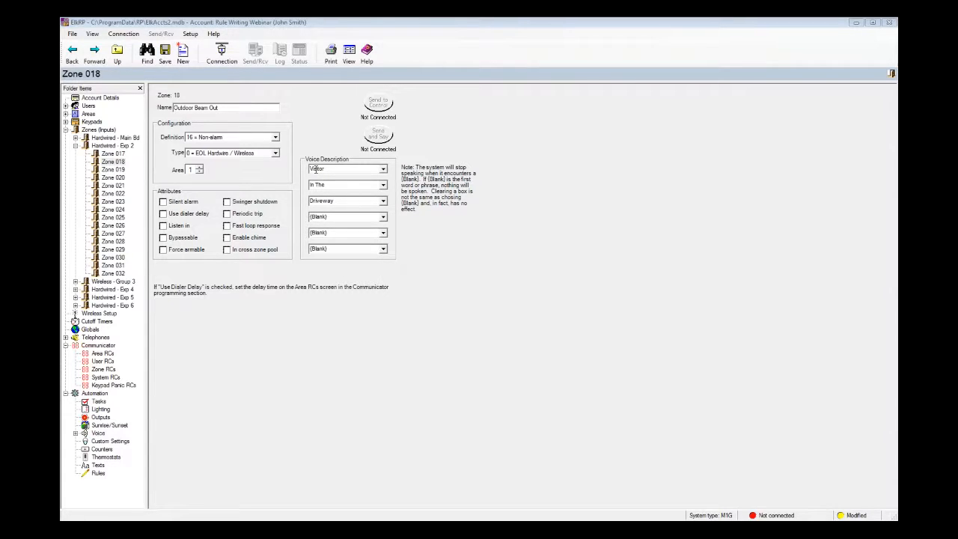
# Return to the rules list and examine rule 12, which requires both outdoor beam zones to be active
pyautogui.click(99, 474)
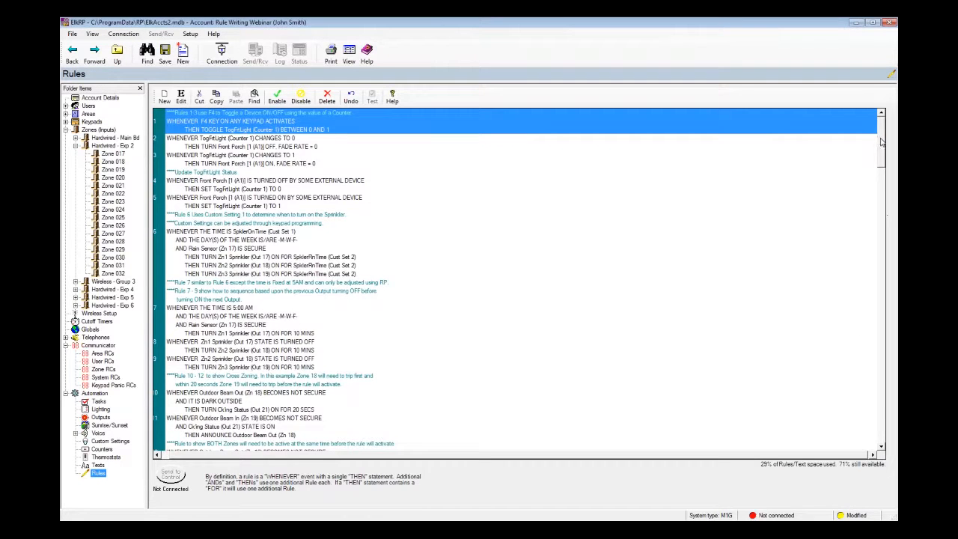
pyautogui.scroll(-9, 882, 142)
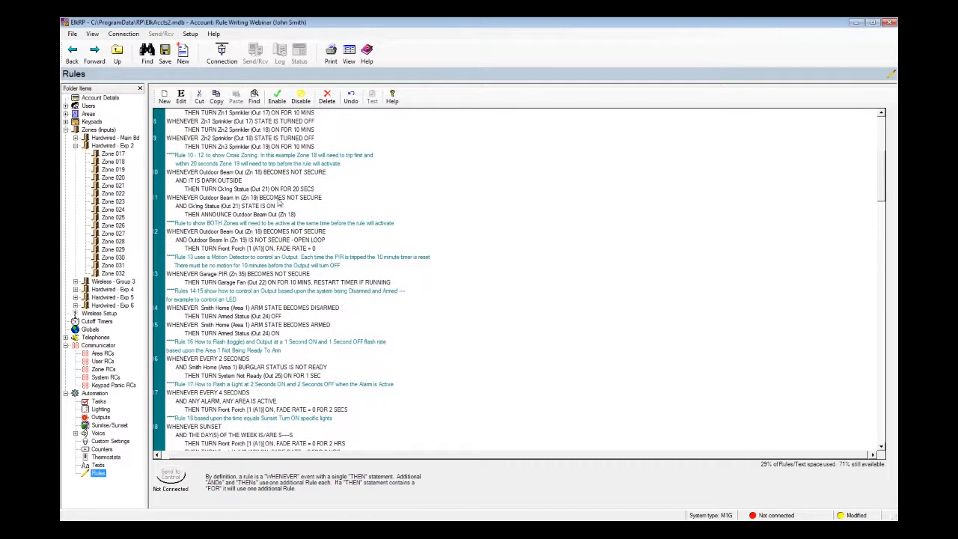
pyautogui.click(238, 251)
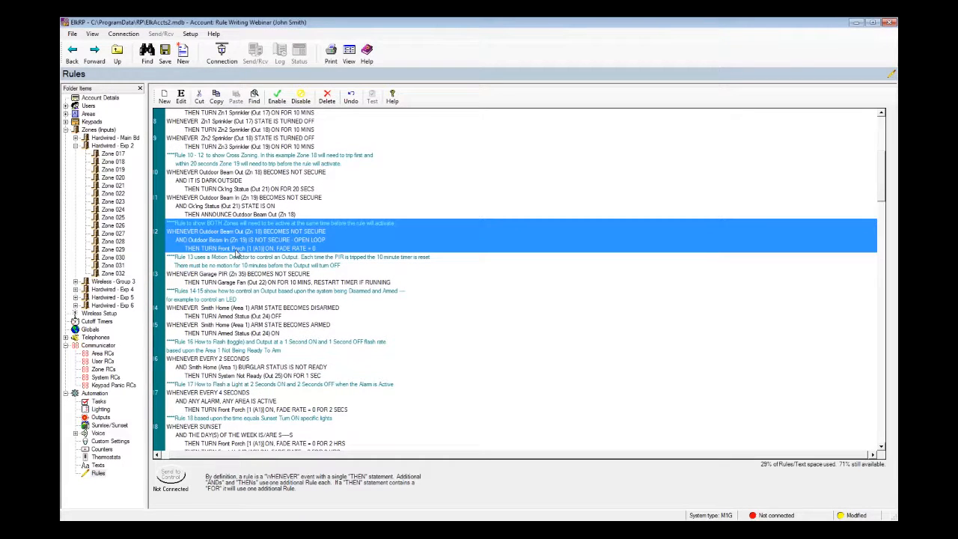
pyautogui.click(180, 97)
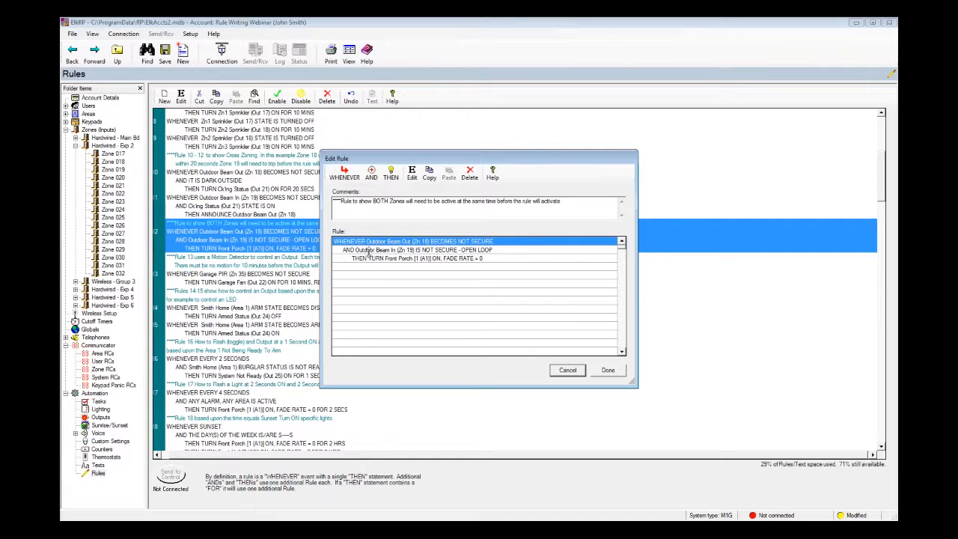
pyautogui.click(569, 370)
# Compare the conditions of rule 11 with those of rule 12, opening each rule in turn without changes
pyautogui.click(247, 208)
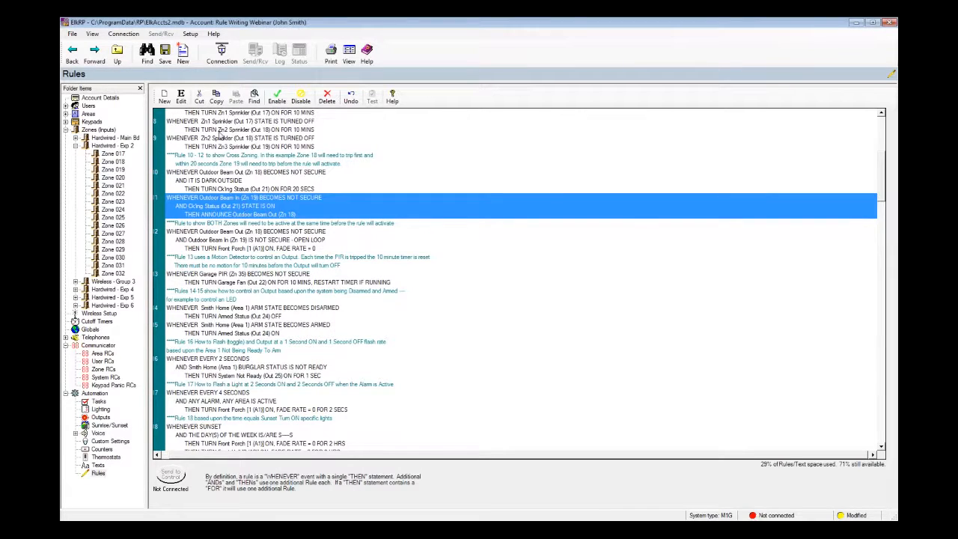
pyautogui.click(184, 103)
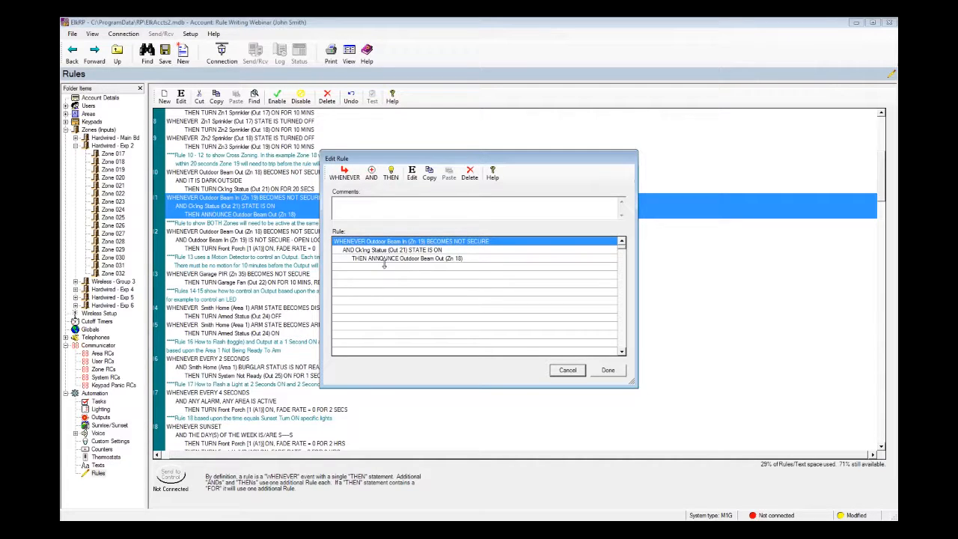
pyautogui.click(566, 372)
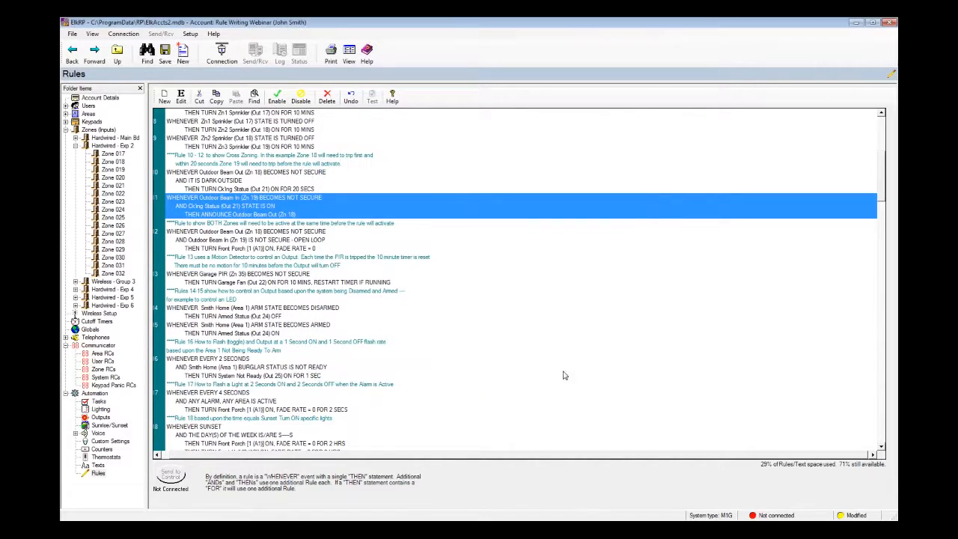
pyautogui.click(247, 241)
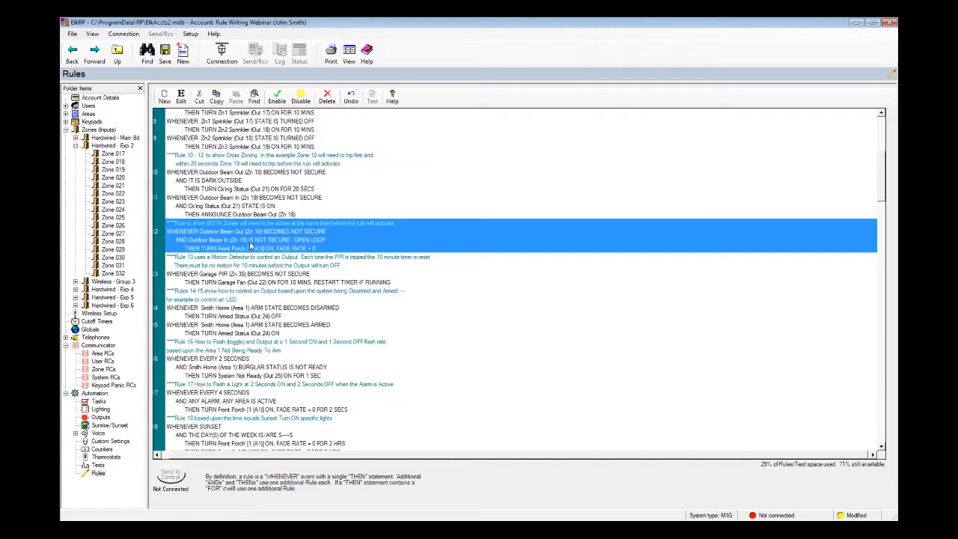
pyautogui.click(181, 98)
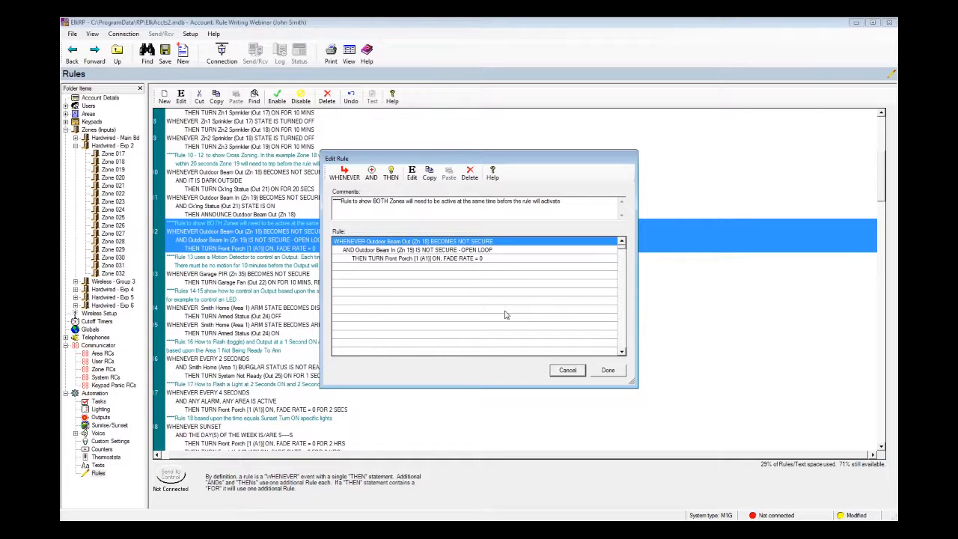
pyautogui.click(571, 370)
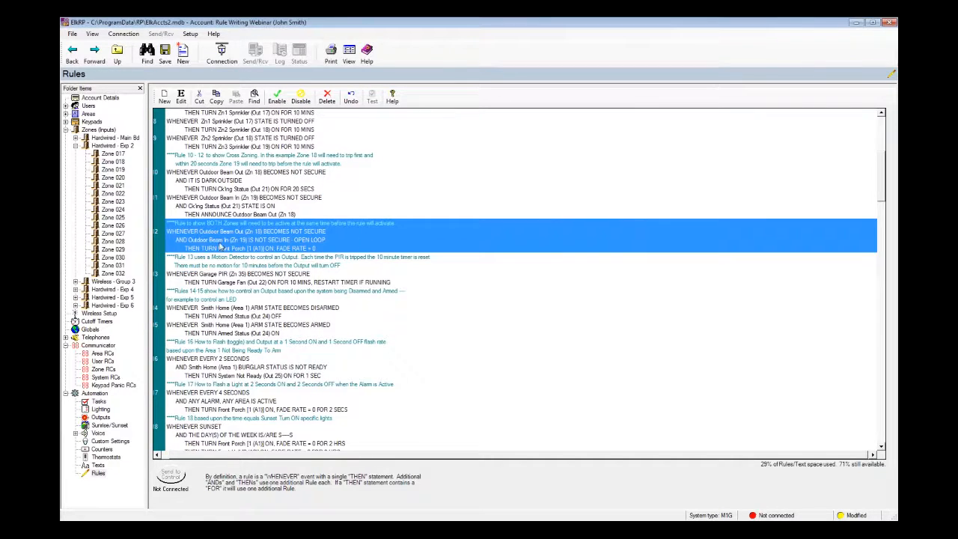
# Examine rule 13, in which the Garage PIR runs the Garage Fan with a restarting timer
pyautogui.click(213, 278)
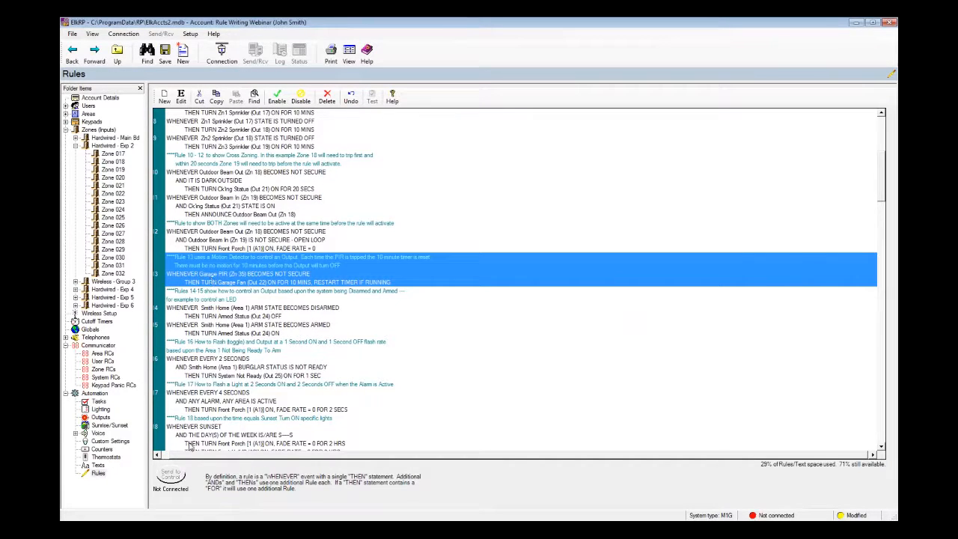
pyautogui.click(156, 454)
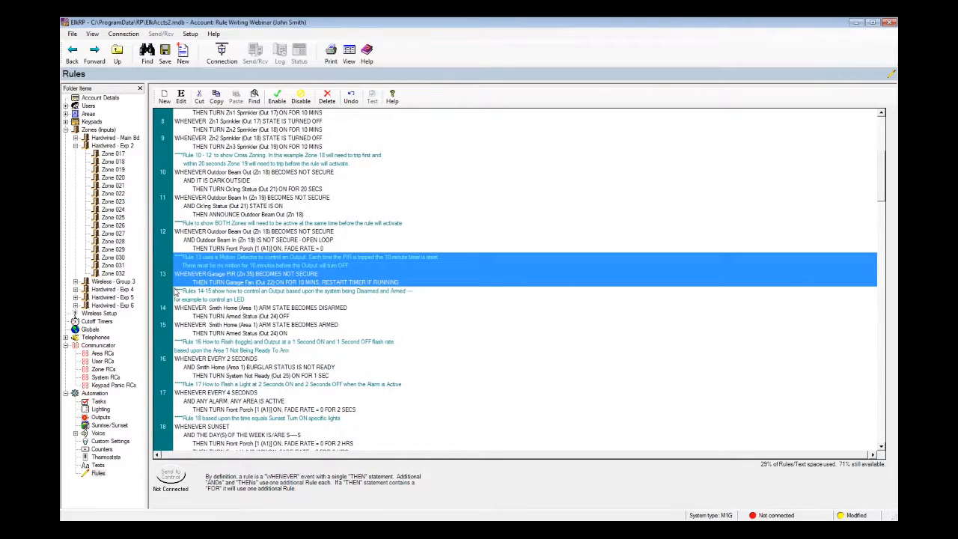
pyautogui.click(180, 97)
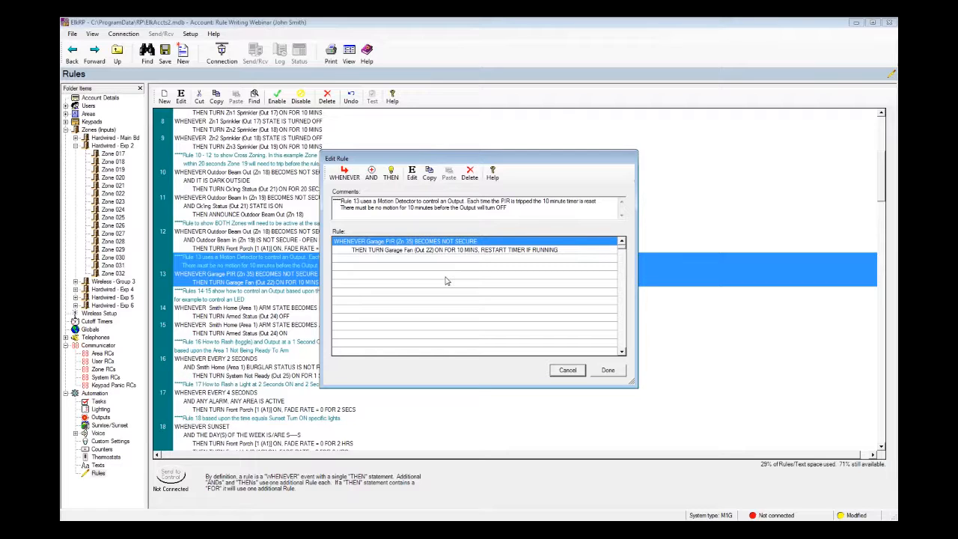
pyautogui.click(561, 372)
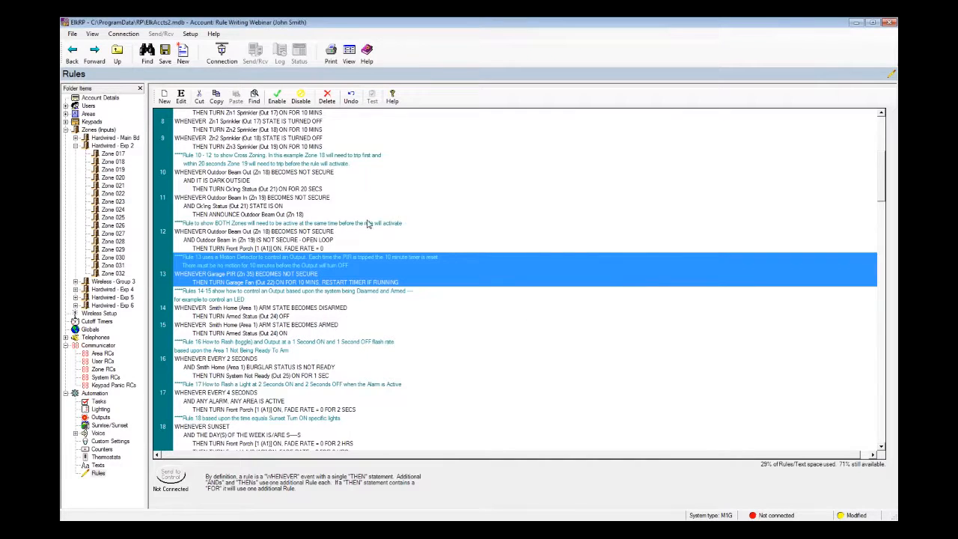
# Examine rules 14 and 15, which switch the Armed Status output according to Area 1's arm state, leaving both unchanged
pyautogui.click(228, 318)
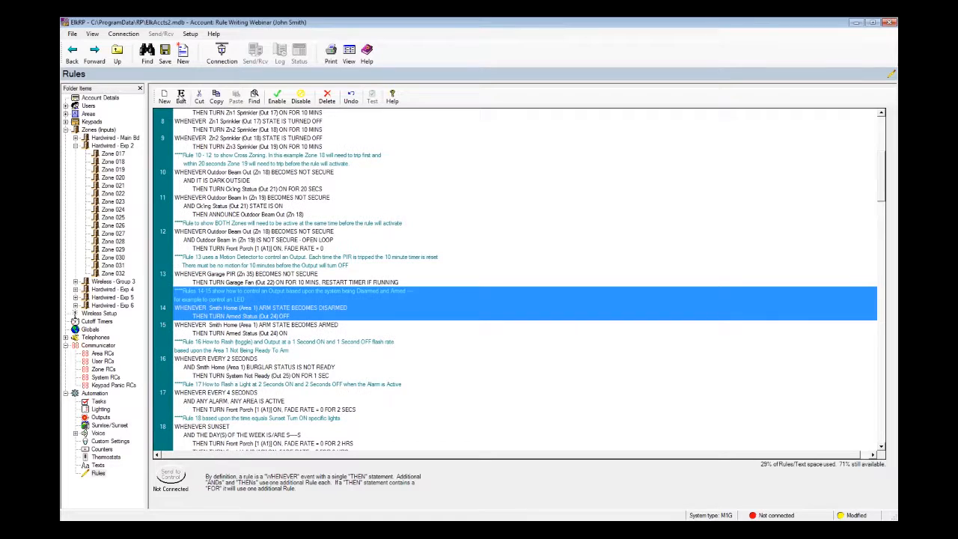
pyautogui.click(181, 98)
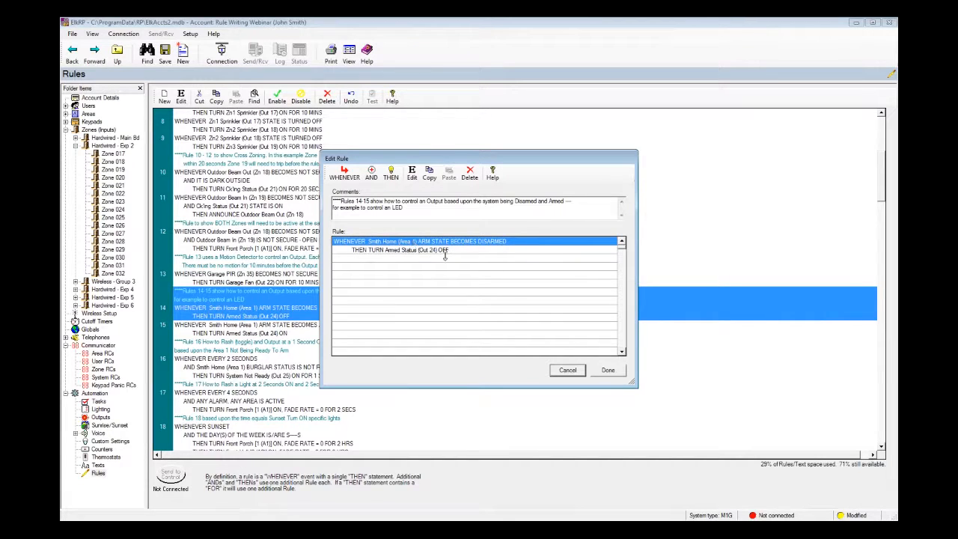
pyautogui.click(608, 370)
pyautogui.scroll(-9, 524, 441)
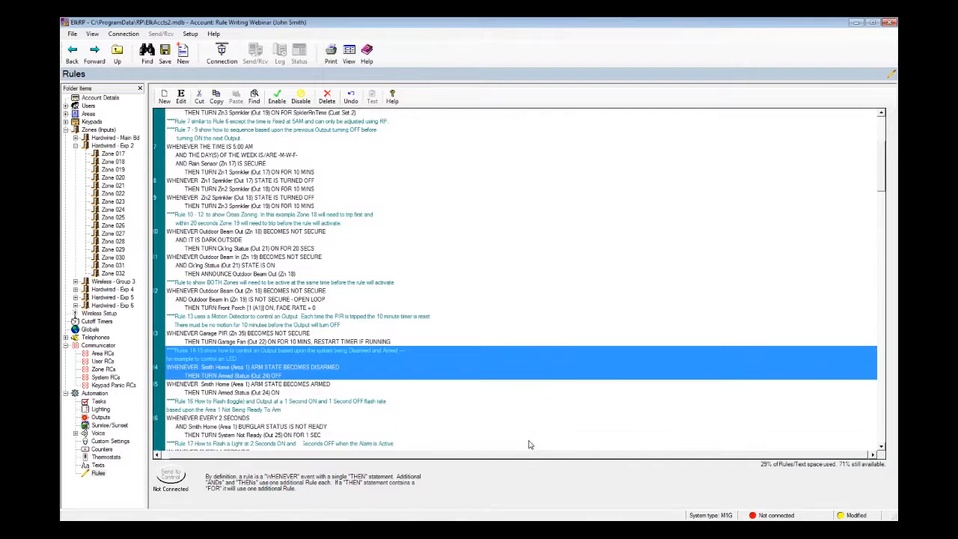
pyautogui.click(208, 238)
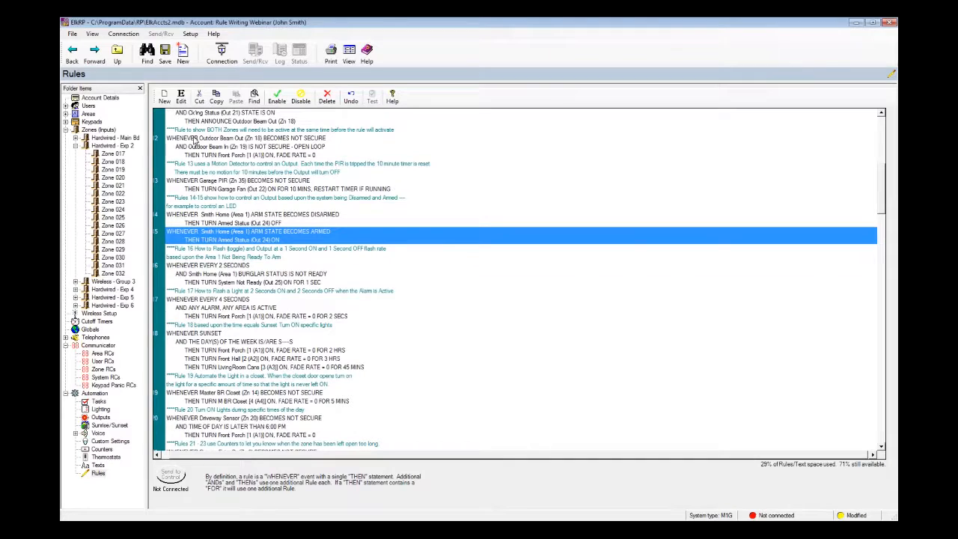
pyautogui.click(181, 97)
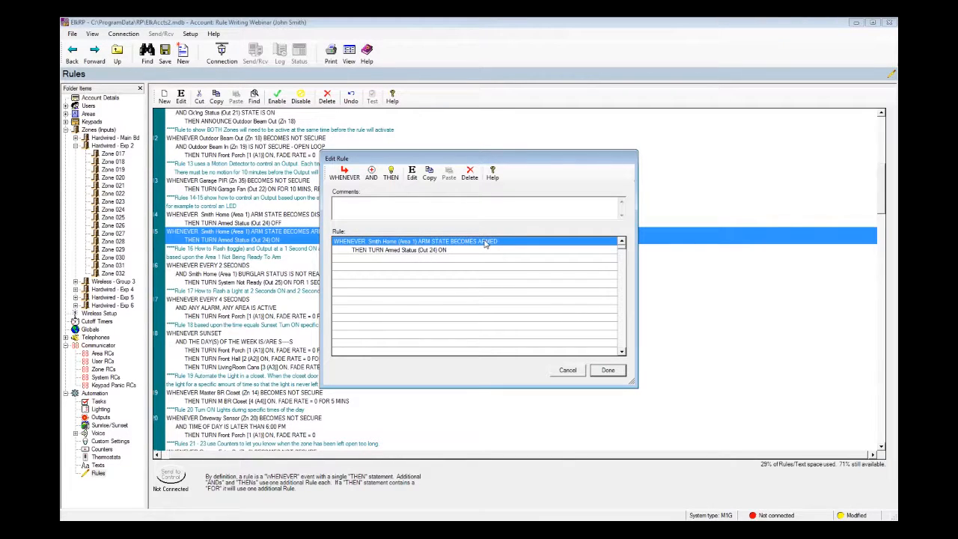
pyautogui.click(569, 371)
# Examine rules 16 and 17, the flashing examples for the System Not Ready output and the Front Porch light
pyautogui.click(201, 277)
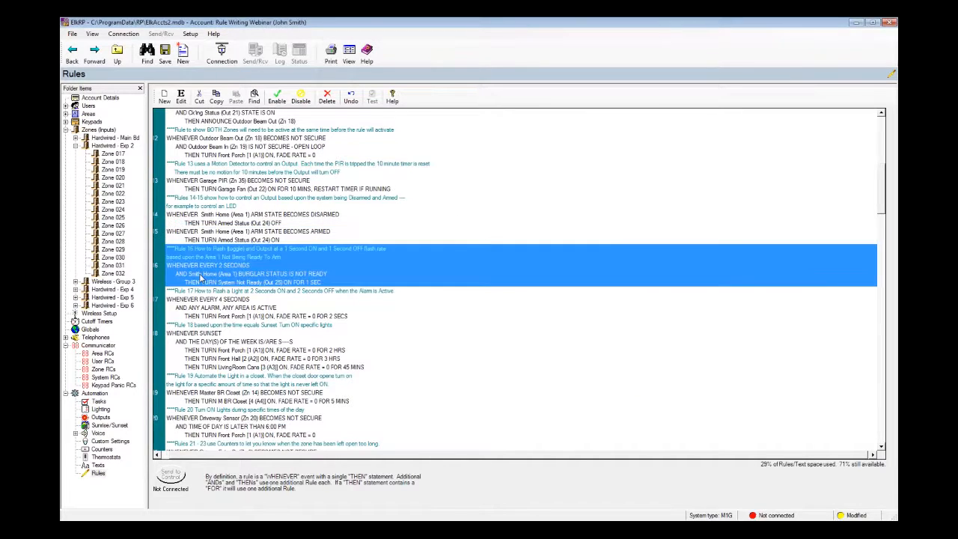
pyautogui.click(181, 101)
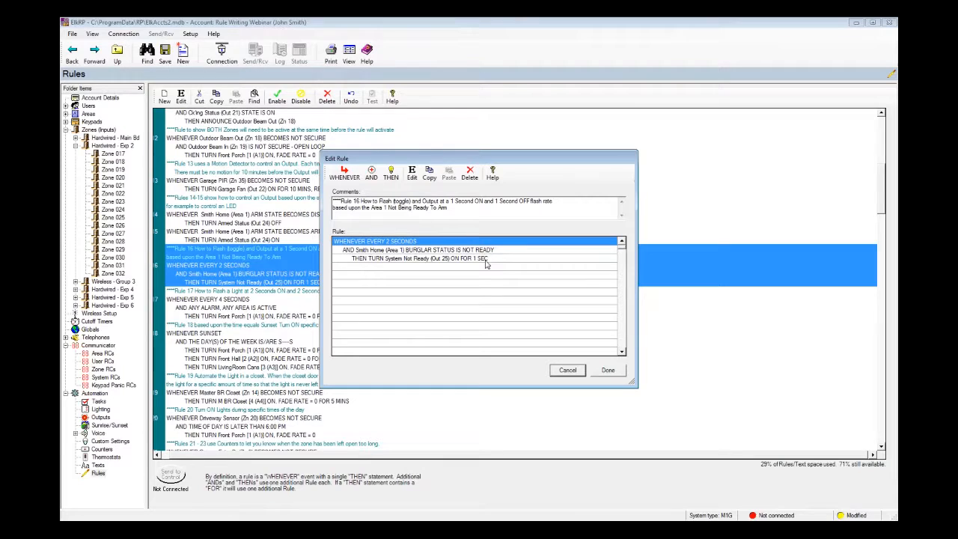
pyautogui.click(569, 371)
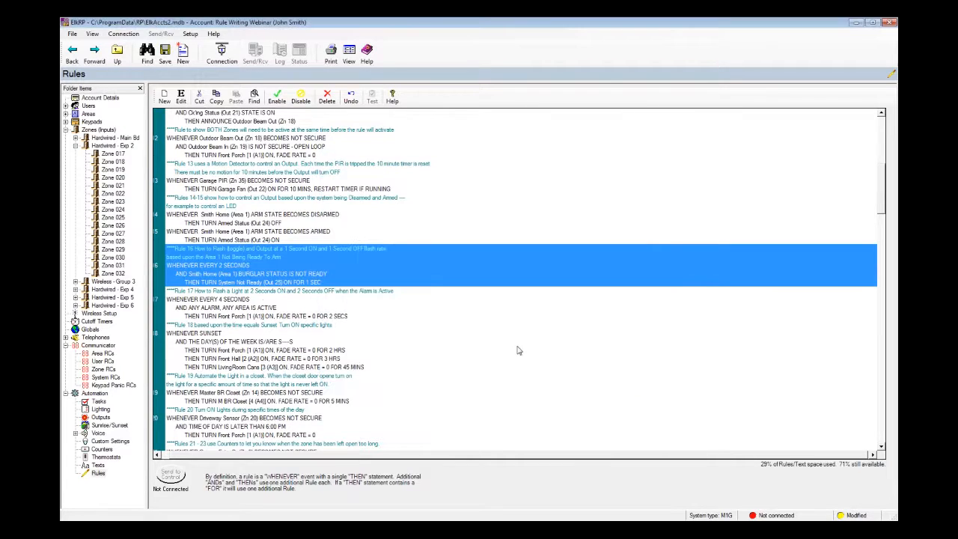
pyautogui.click(229, 307)
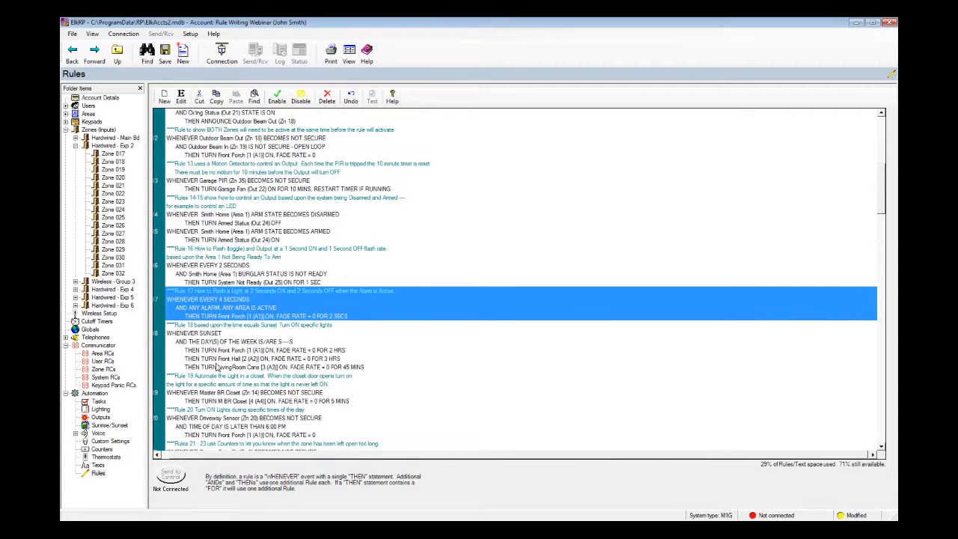
pyautogui.click(171, 455)
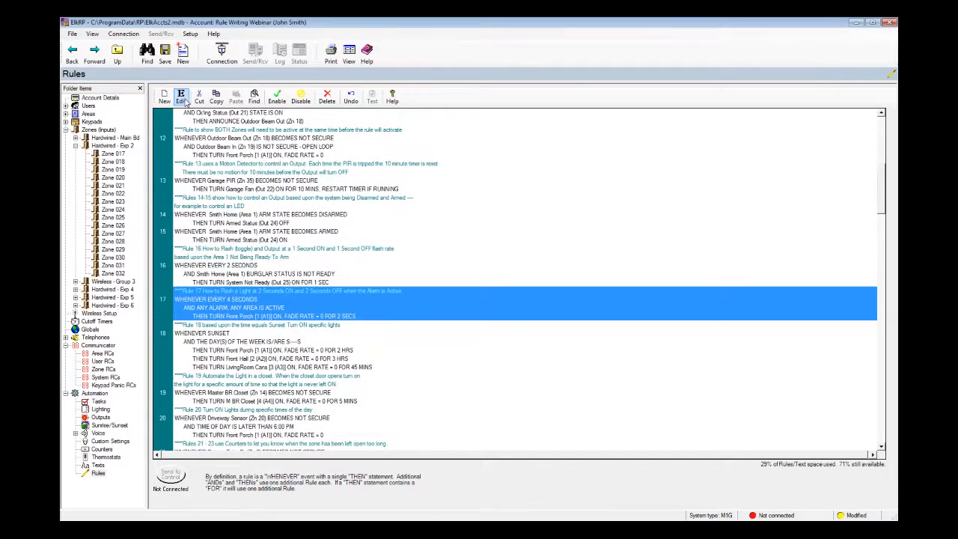
pyautogui.click(181, 96)
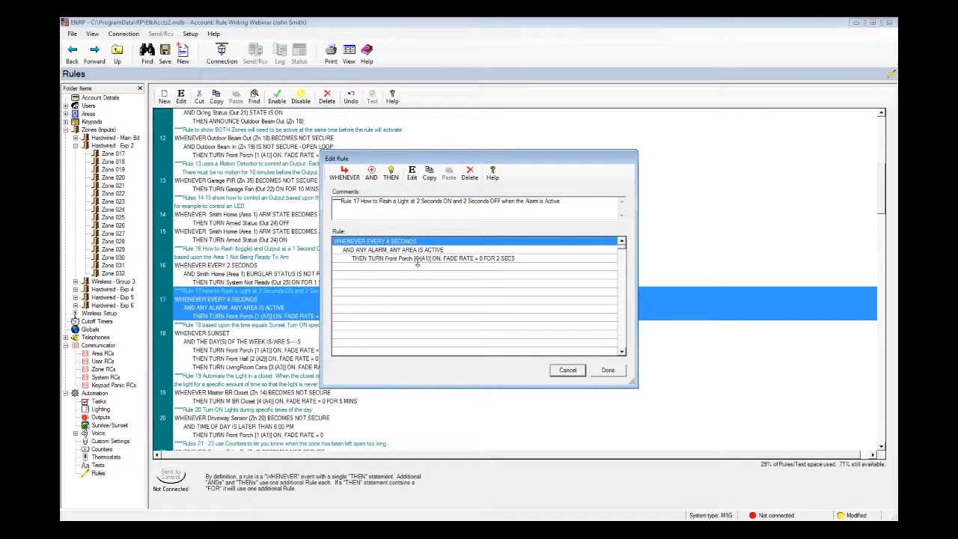
pyautogui.click(563, 373)
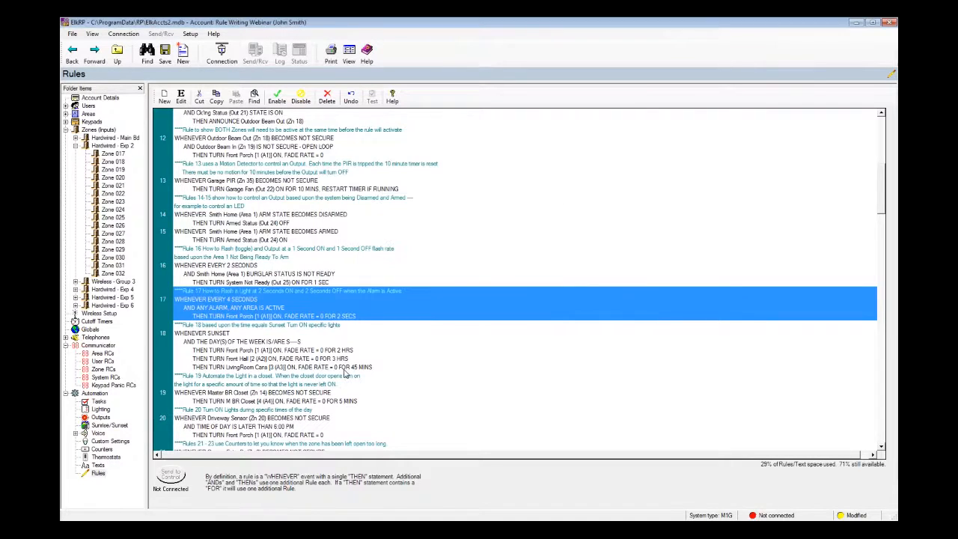
# Examine rule 18 for the sunset lights and rule 19 for the master bedroom closet light, without changes
pyautogui.click(214, 358)
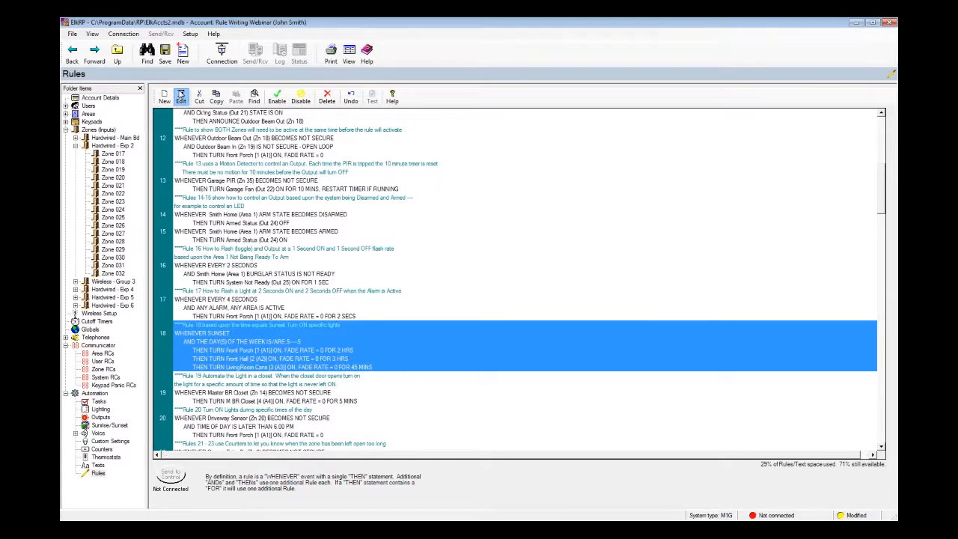
pyautogui.click(180, 96)
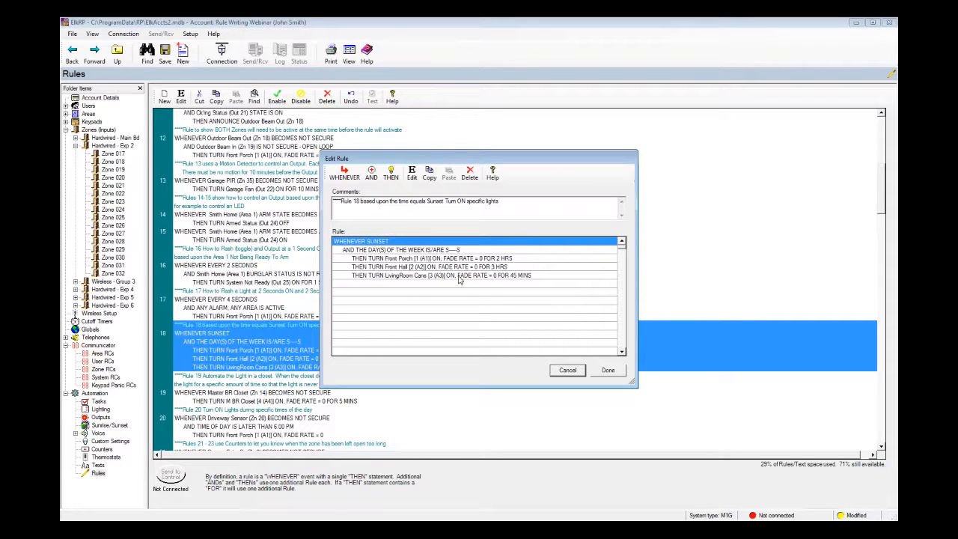
pyautogui.click(568, 371)
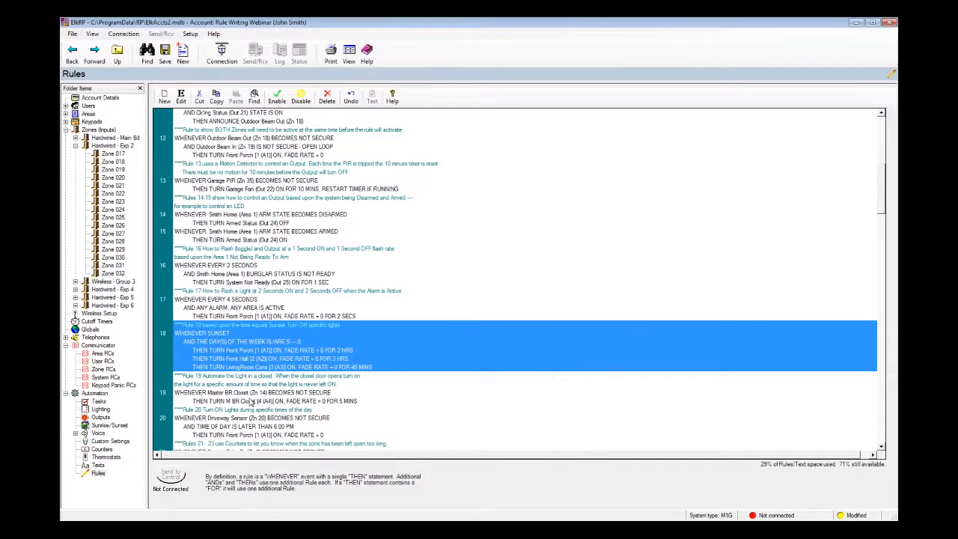
pyautogui.click(251, 402)
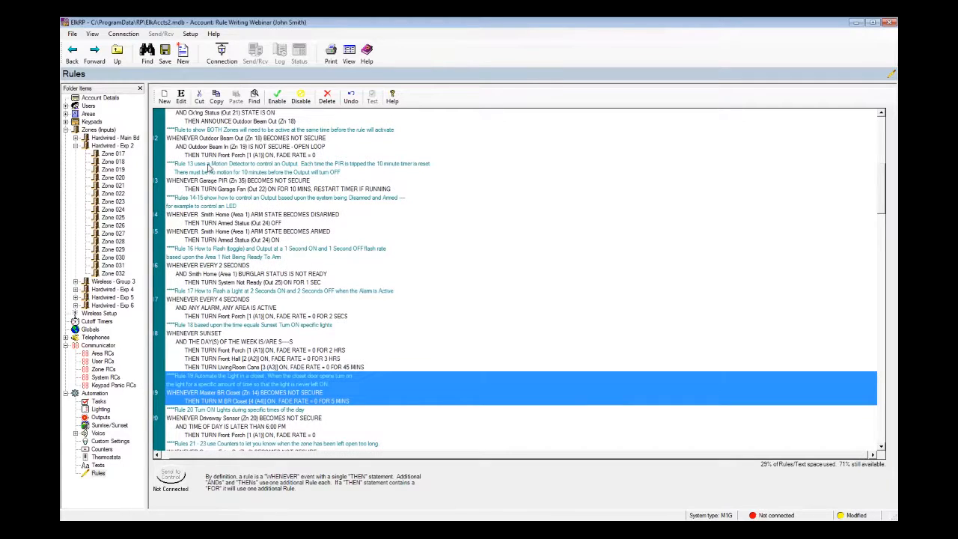
pyautogui.click(181, 99)
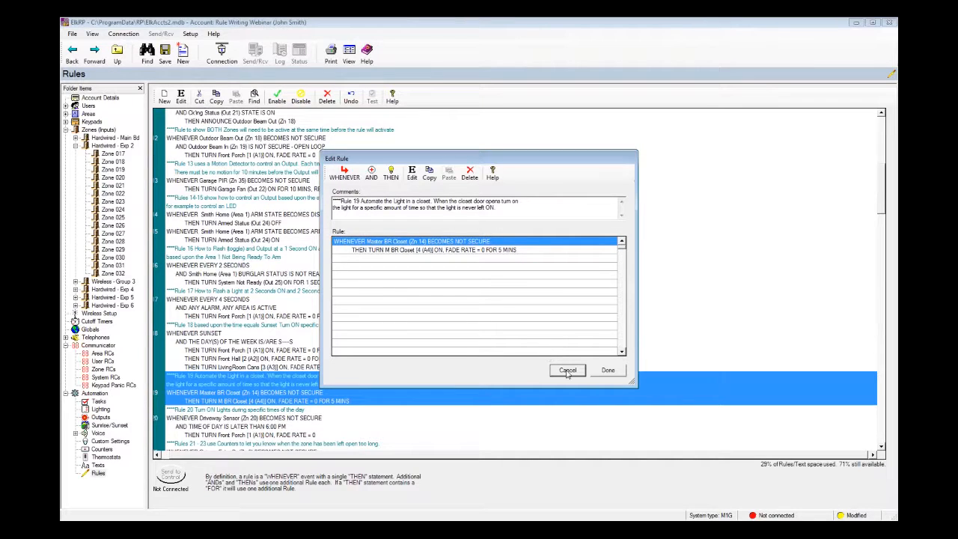
pyautogui.click(568, 370)
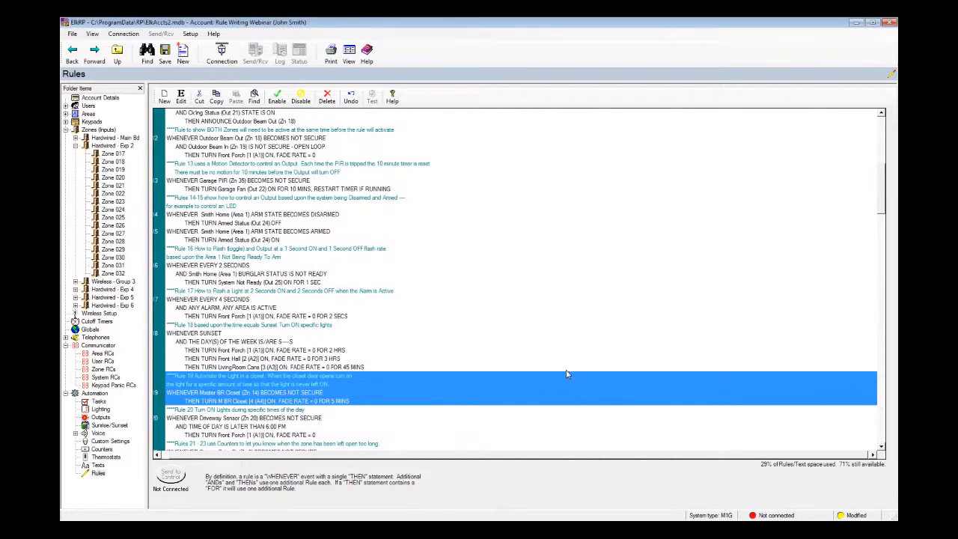
# Examine rule 20, which ties the Driveway Sensor and a time-of-day condition to the Front Porch light
pyautogui.click(216, 431)
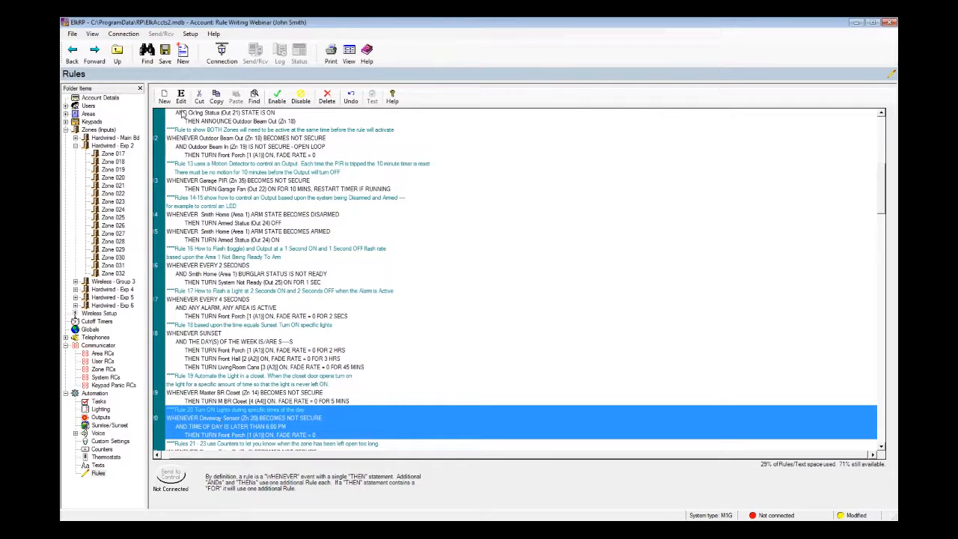
pyautogui.click(182, 99)
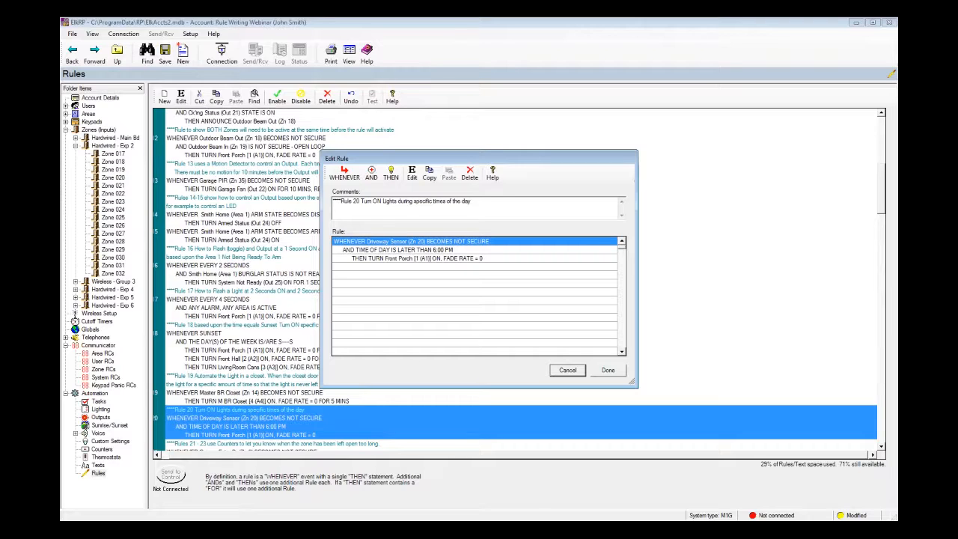
pyautogui.click(568, 370)
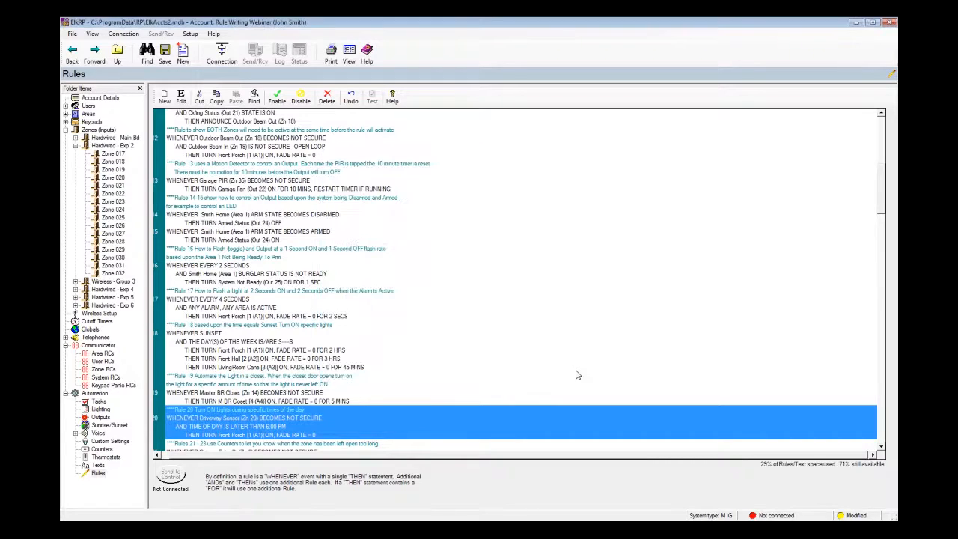
# Examine rule 21, in which the Garage Entry Dr zone sets the GarageDrOpen counter
pyautogui.scroll(-2, 576, 372)
pyautogui.scroll(-1, 576, 376)
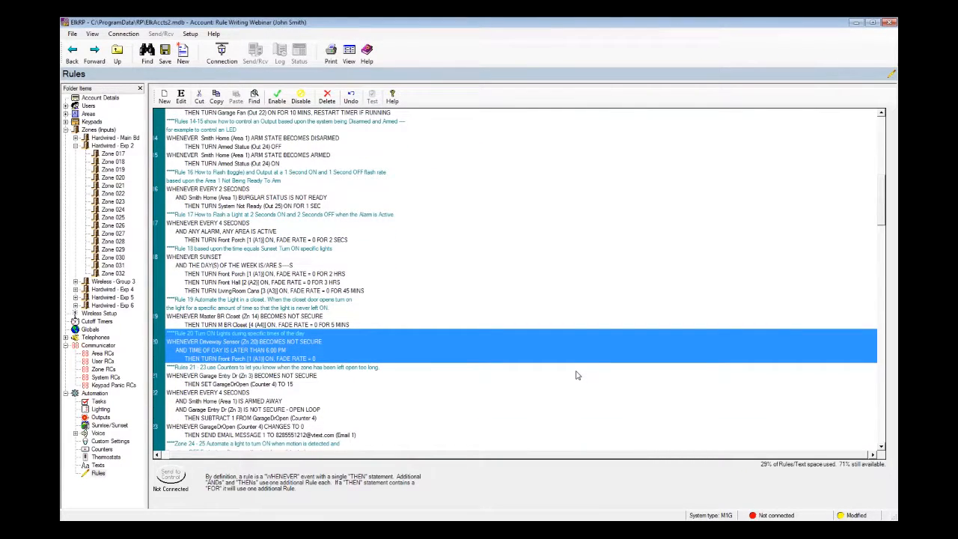
pyautogui.click(576, 375)
pyautogui.scroll(-6, 576, 375)
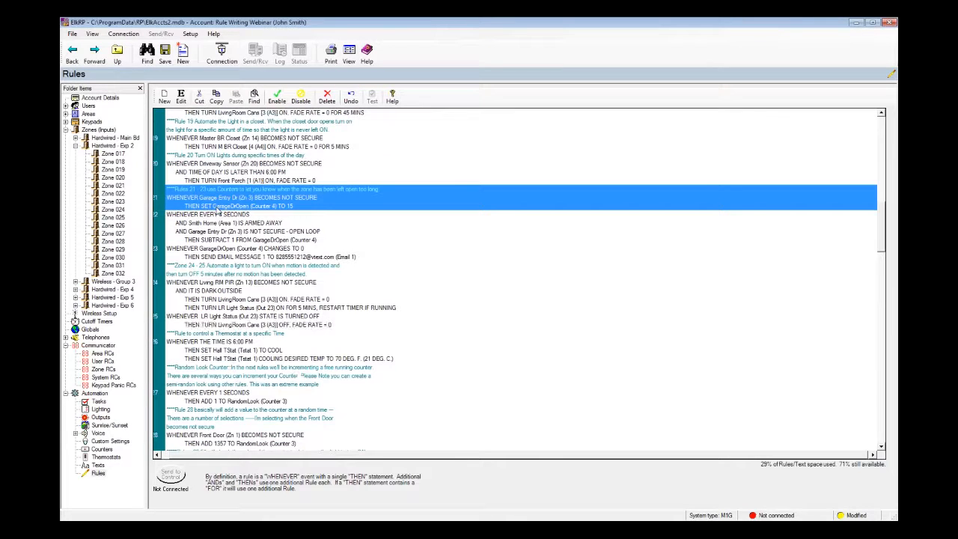
pyautogui.scroll(-1, 213, 210)
pyautogui.scroll(-1, 213, 210)
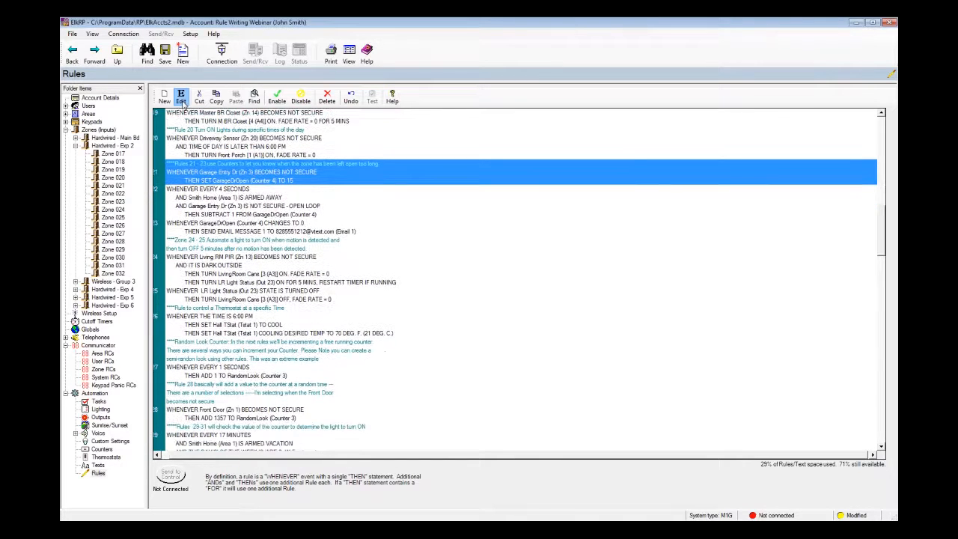
pyautogui.click(182, 101)
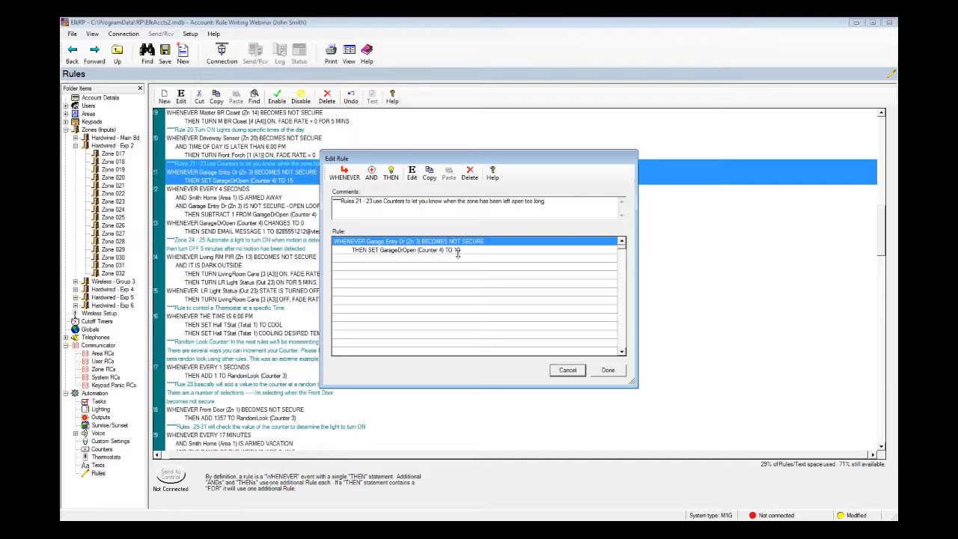
pyautogui.click(609, 371)
# Examine rule 22, which periodically subtracts from the GarageDrOpen counter while the area is armed away and the door is open
pyautogui.moveTo(885, 196); pyautogui.dragTo(885, 238)
pyautogui.click(248, 194)
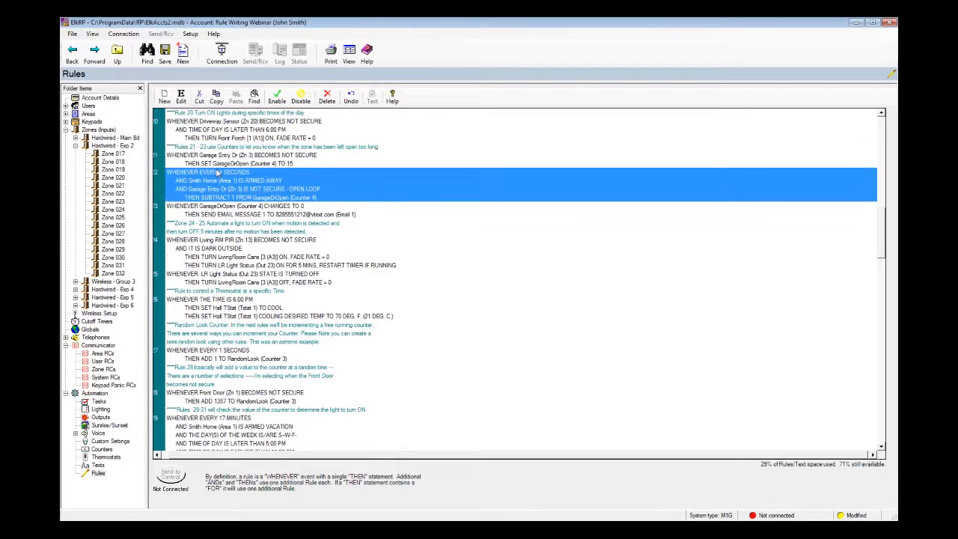
pyautogui.click(180, 98)
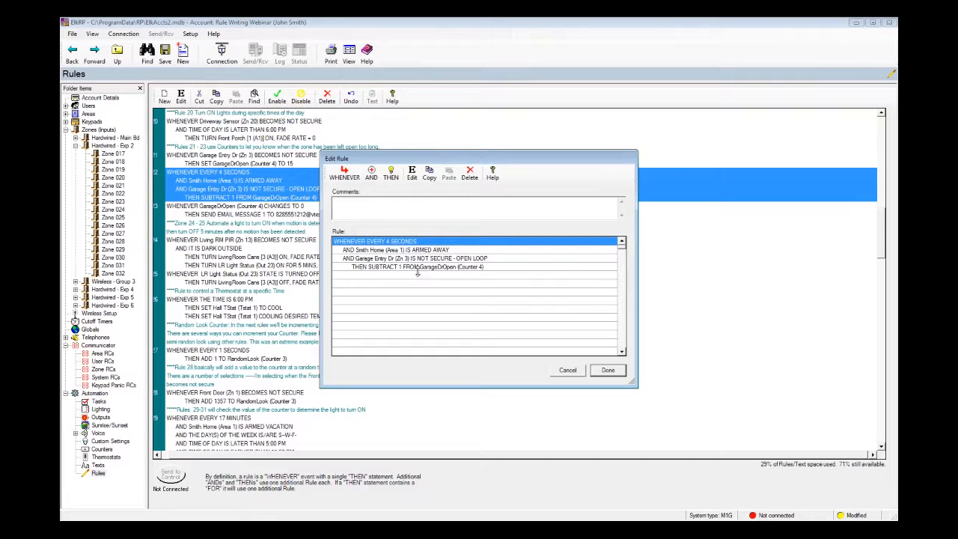
pyautogui.click(609, 370)
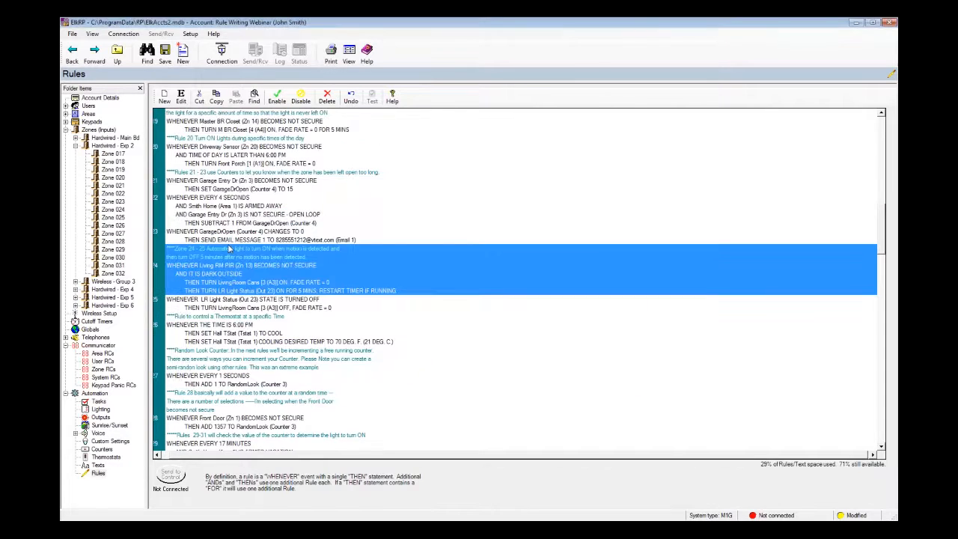
# Examine rule 23, which sends an email message based on the GarageDrOpen counter, and close it without changes
pyautogui.click(224, 241)
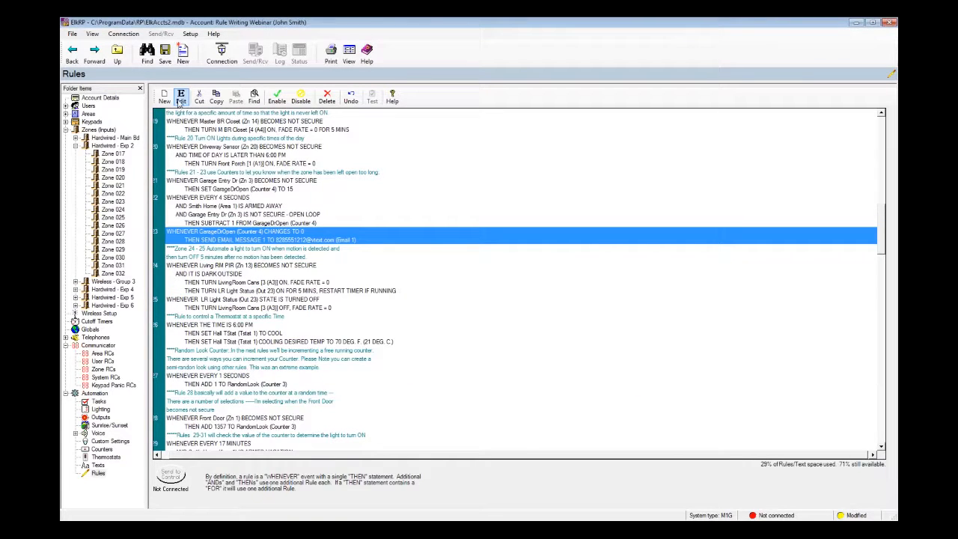
pyautogui.click(180, 98)
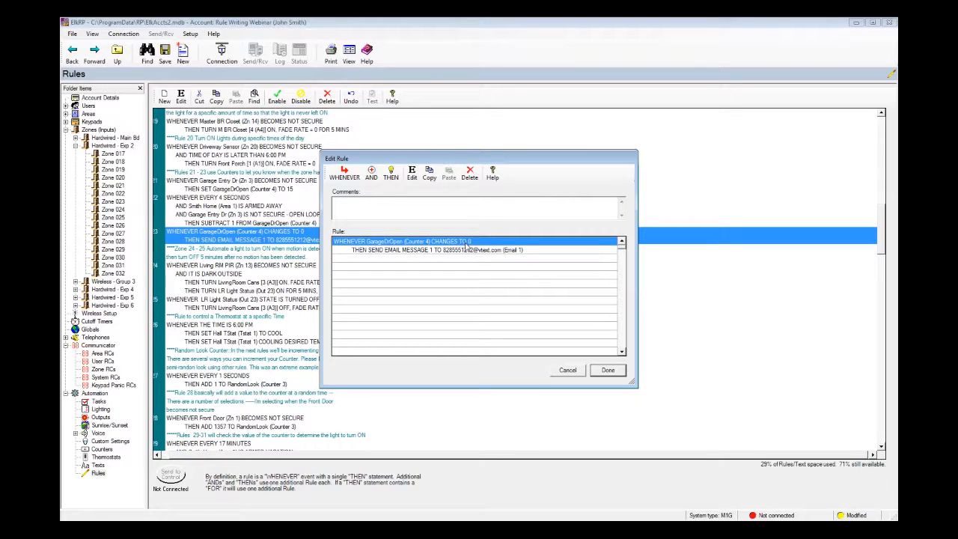
pyautogui.moveTo(411, 160); pyautogui.dragTo(497, 159)
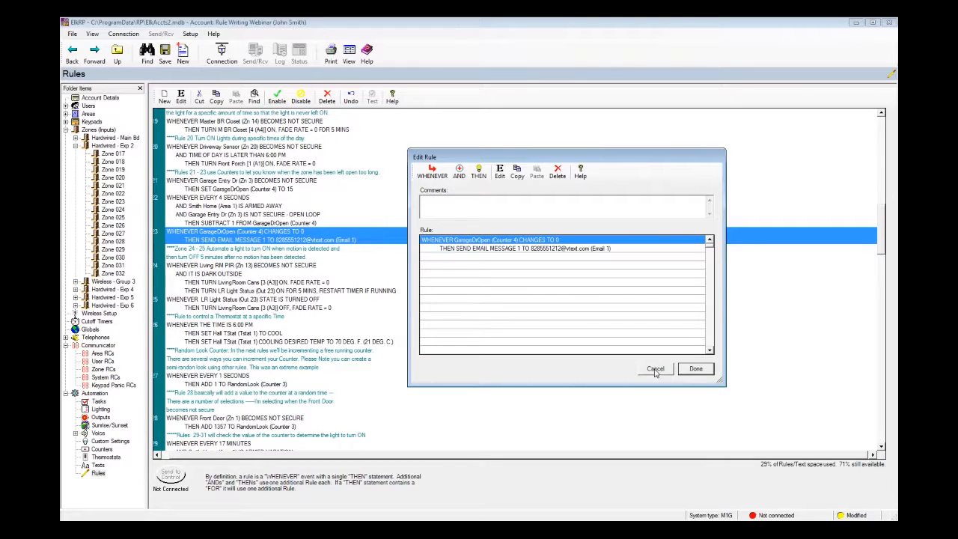
pyautogui.click(655, 369)
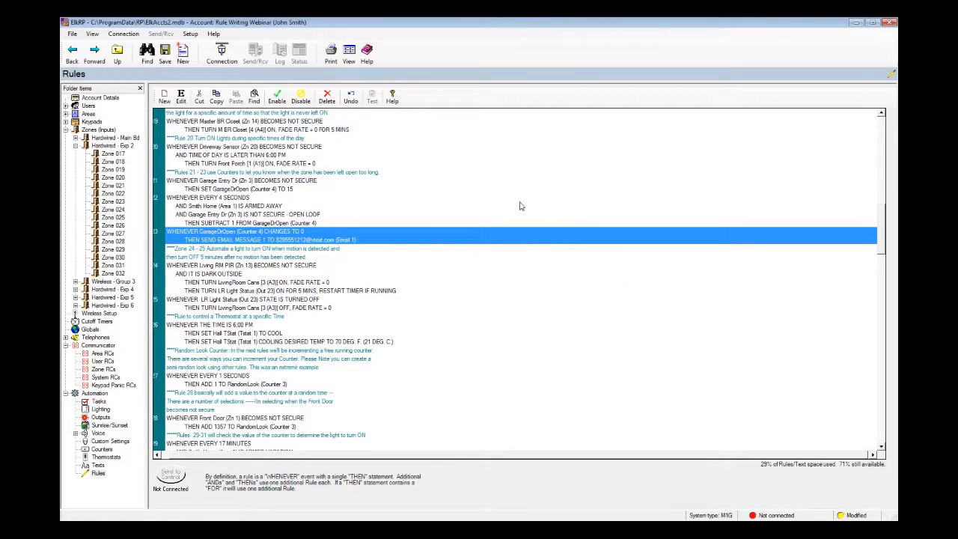
# Examine rule 24, in which the Living RM PIR controls the LivingRoom Cans and the LR Light Status output after dark
pyautogui.click(211, 274)
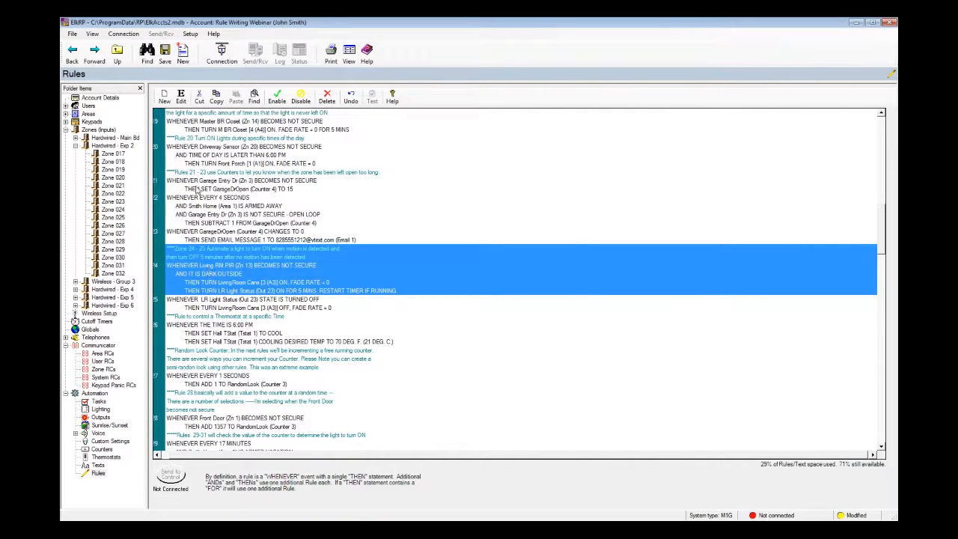
pyautogui.click(181, 99)
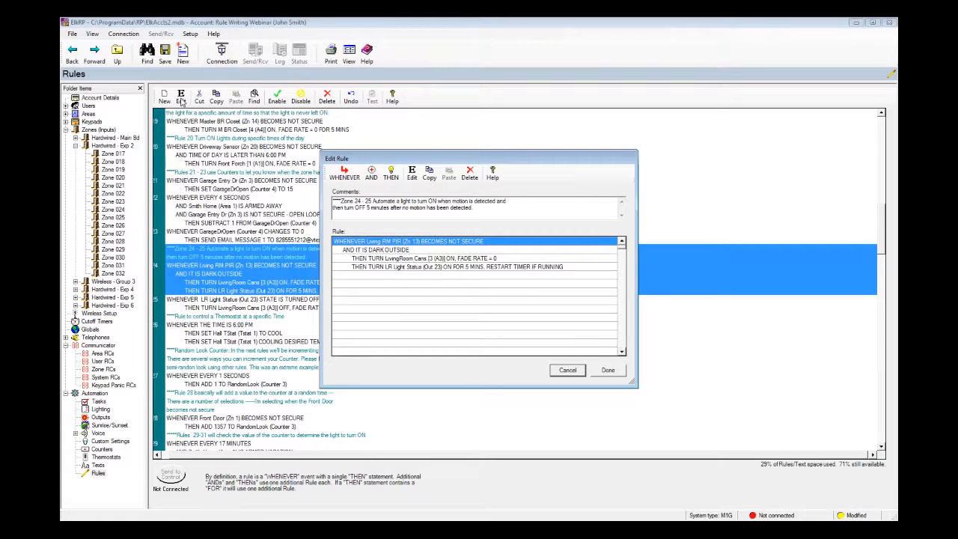
pyautogui.click(574, 373)
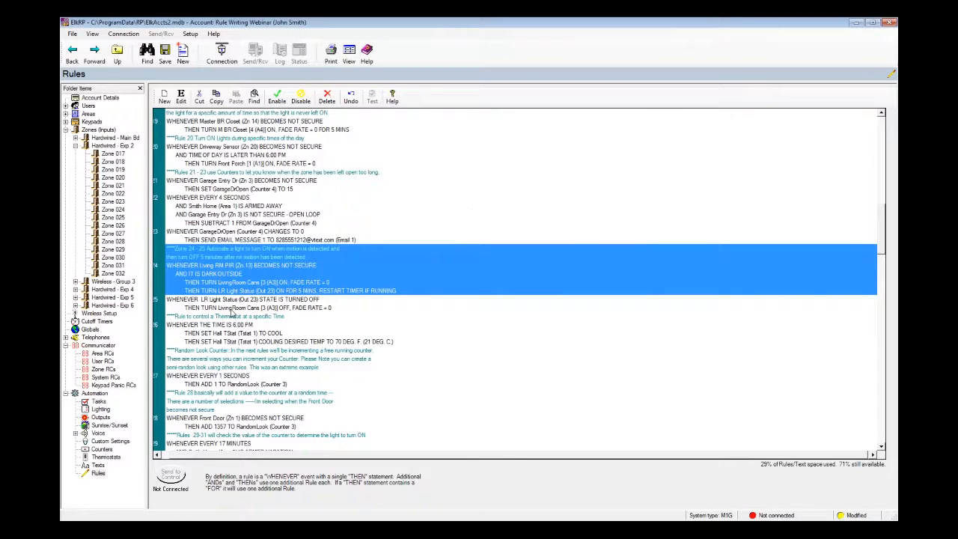
# Open rule 24 to review how LR Light Status (Out 23) is turned on with a restarting timer, and close it unchanged
pyautogui.click(230, 308)
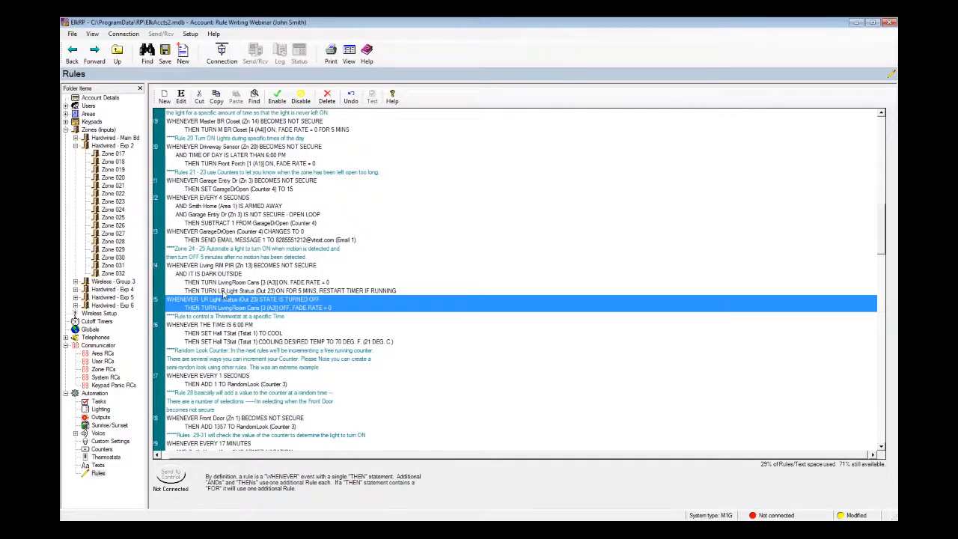
pyautogui.click(225, 291)
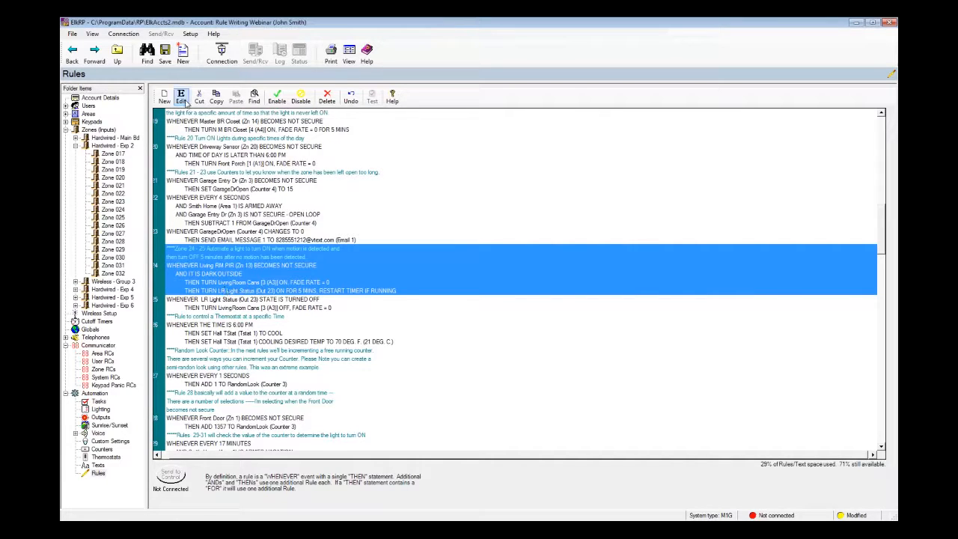
pyautogui.click(180, 96)
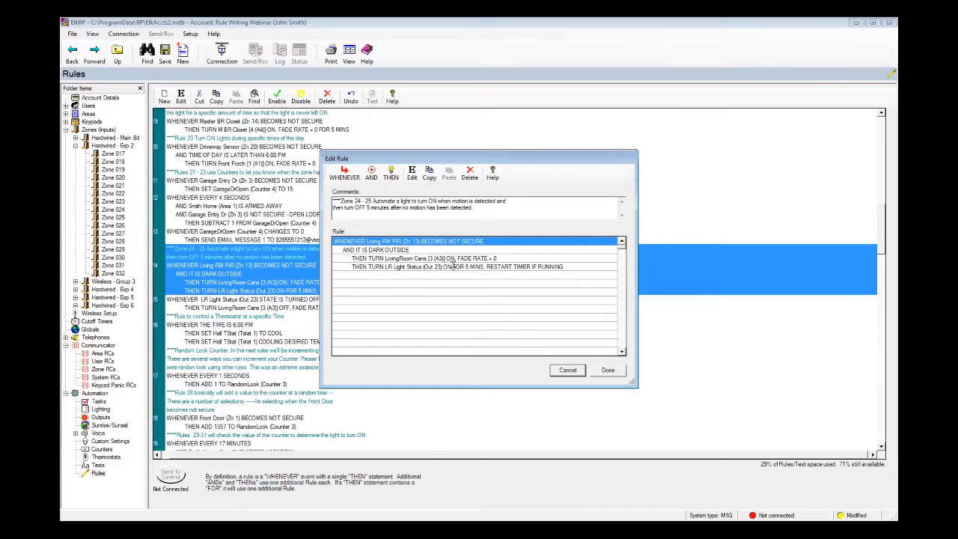
pyautogui.click(608, 370)
# Examine rule 25, in which LR Light Status turning off switches the LivingRoom Cans off, and cancel out of it
pyautogui.scroll(-9, 500, 340)
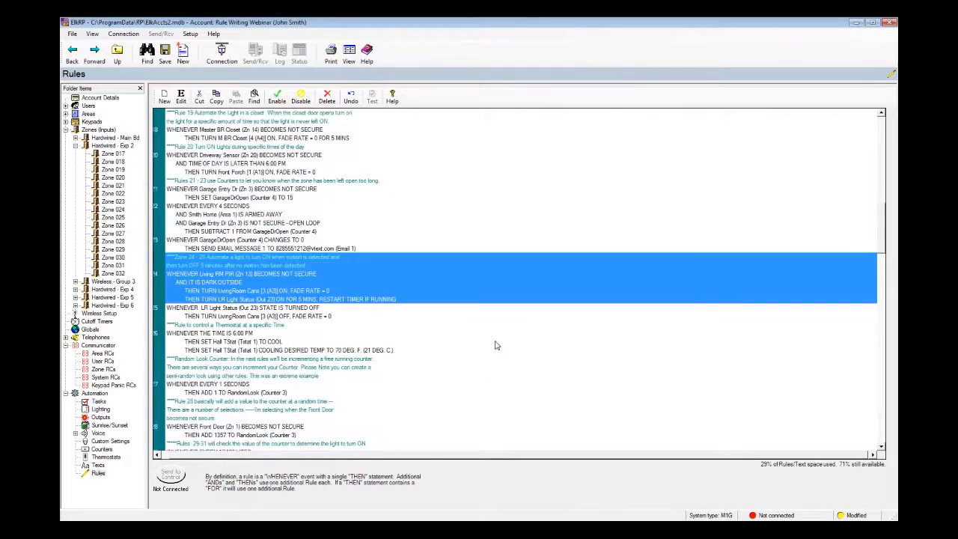
pyautogui.click(213, 239)
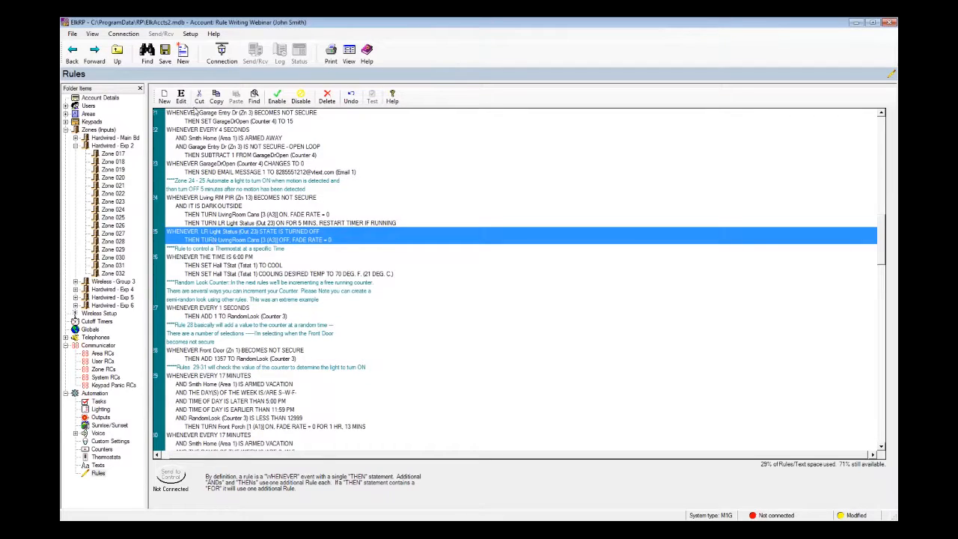
pyautogui.click(181, 97)
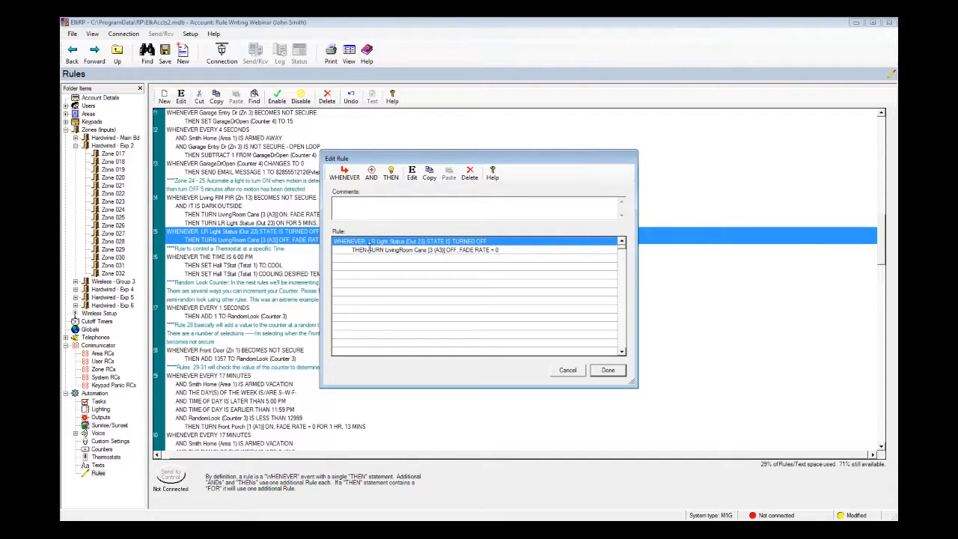
pyautogui.click(568, 371)
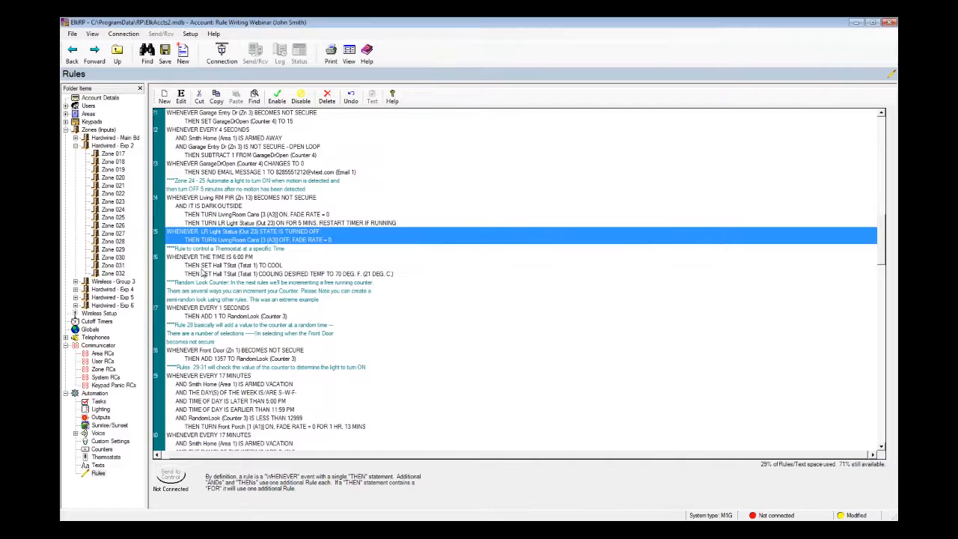
# Examine rule 26, which sets the Hall TStat mode and desired cooling temperature at a specific time, and close it unchanged
pyautogui.click(202, 273)
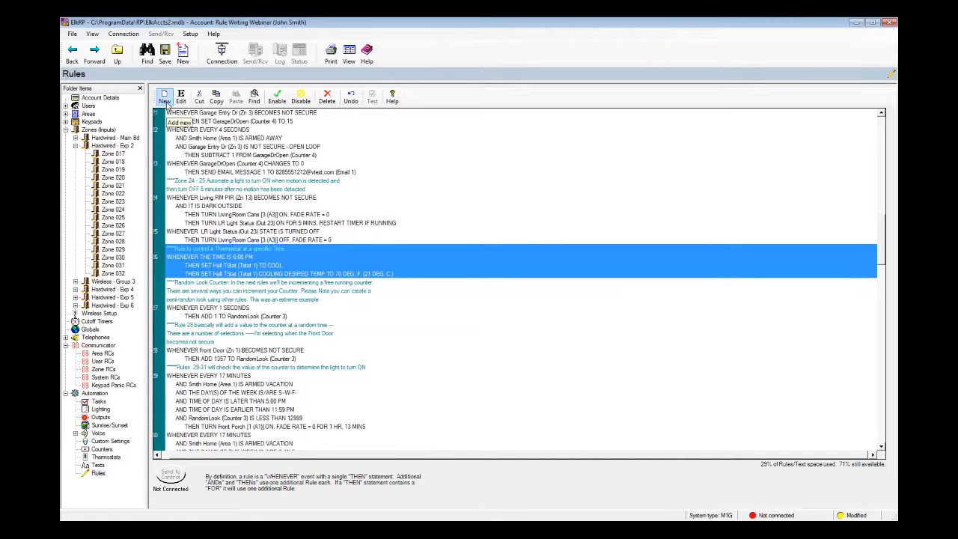
pyautogui.click(187, 105)
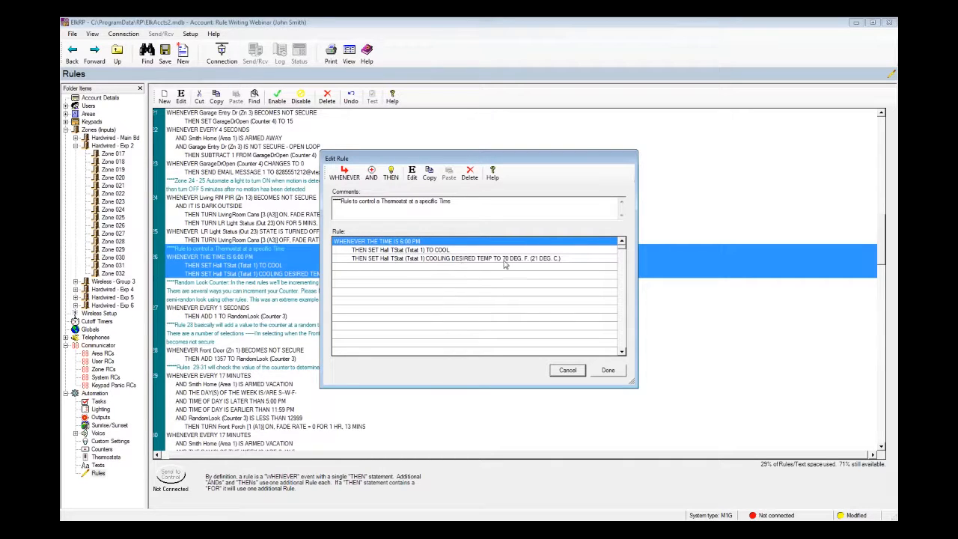
pyautogui.click(576, 372)
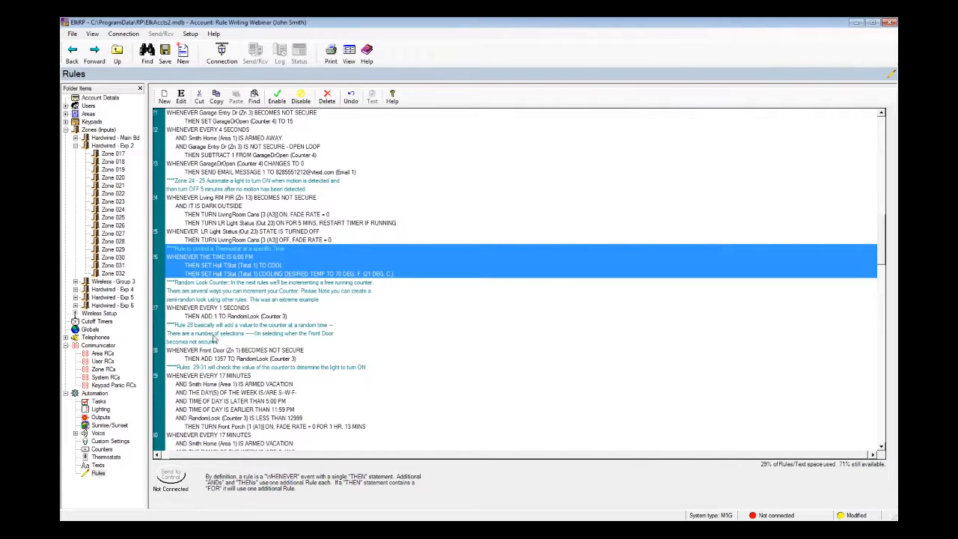
# Examine rules 27 to 31, which increment the RandomLook counter and use its value to choose which light turns on
pyautogui.click(212, 316)
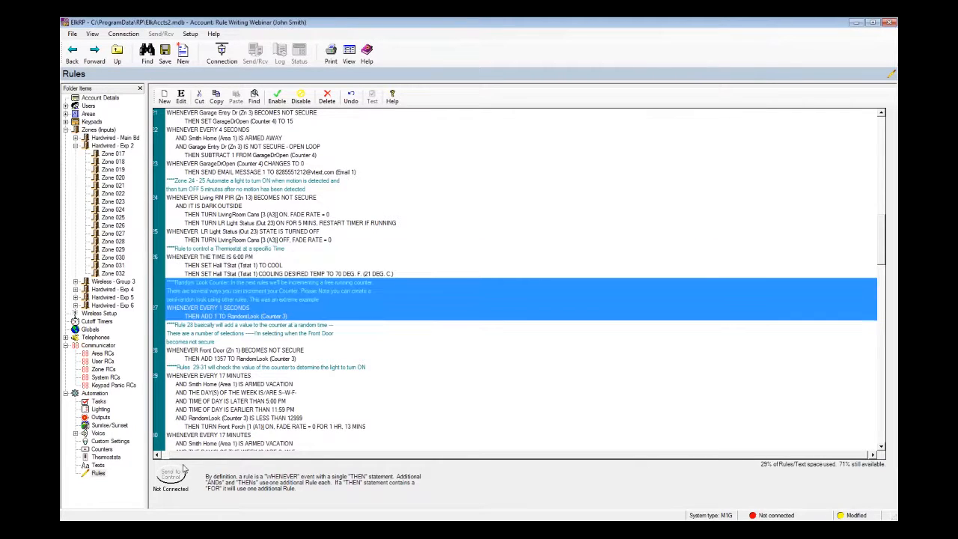
pyautogui.click(158, 454)
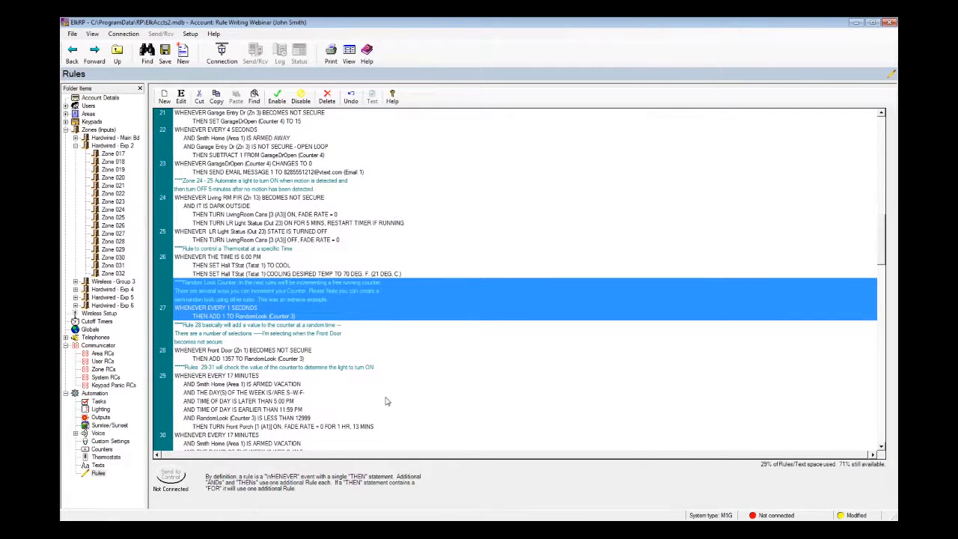
pyautogui.scroll(-5, 392, 402)
pyautogui.scroll(-2, 392, 402)
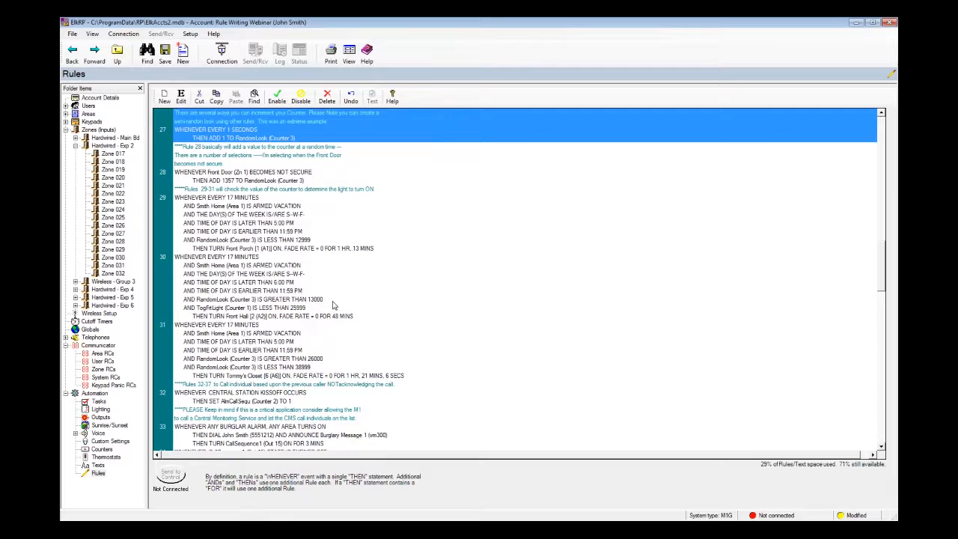
pyautogui.scroll(-7, 334, 305)
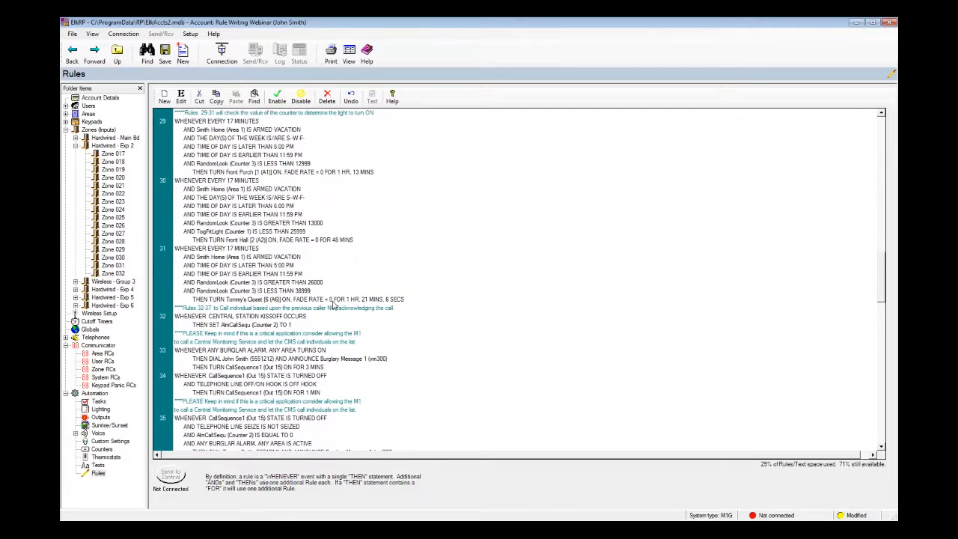
pyautogui.scroll(-3, 334, 306)
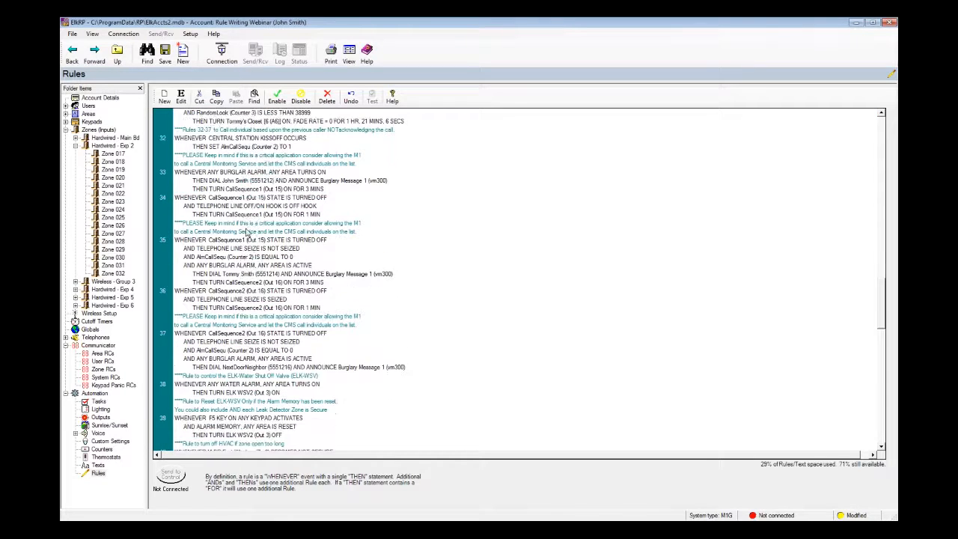
# Examine rule 32, in which a central station kissoff sets the AlmCallSequ counter, and check the account's telephone list
pyautogui.click(180, 150)
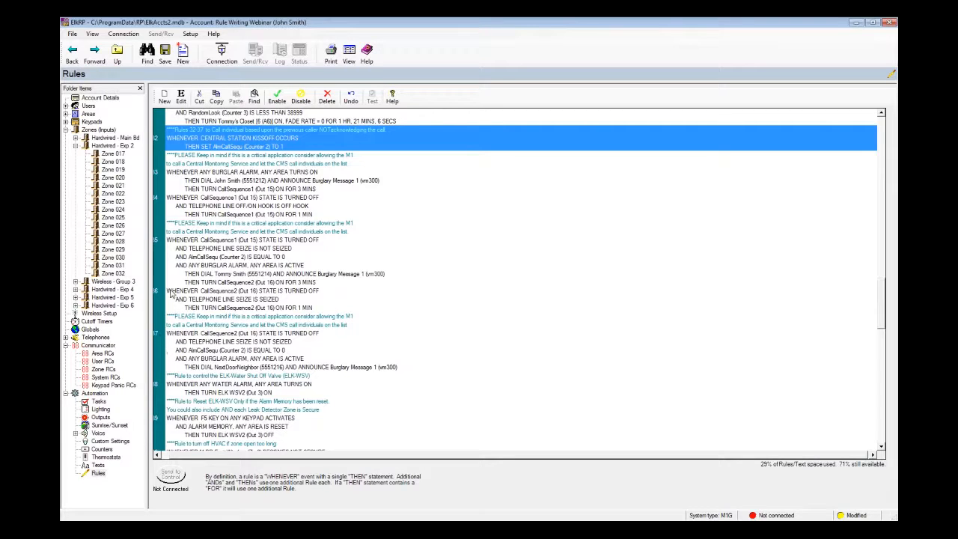
pyautogui.click(96, 338)
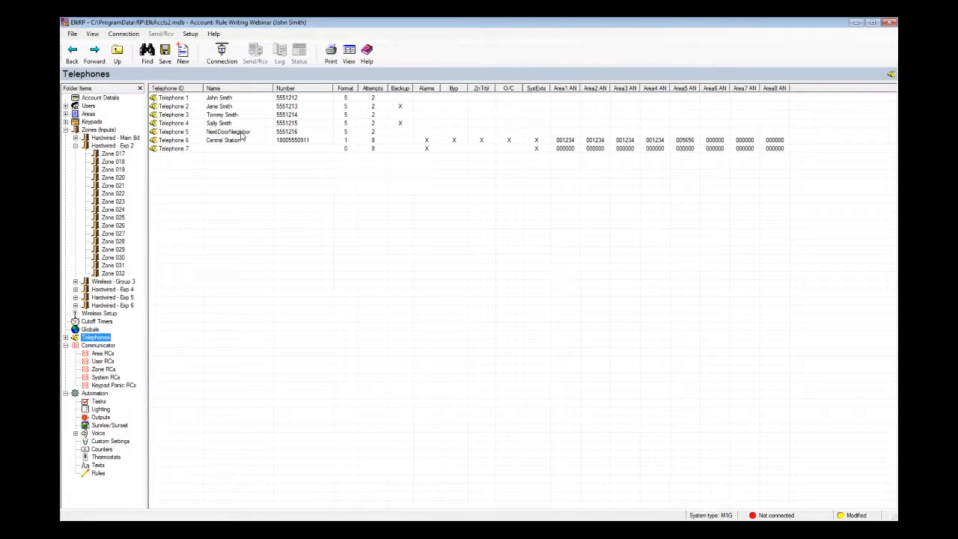
pyautogui.click(98, 475)
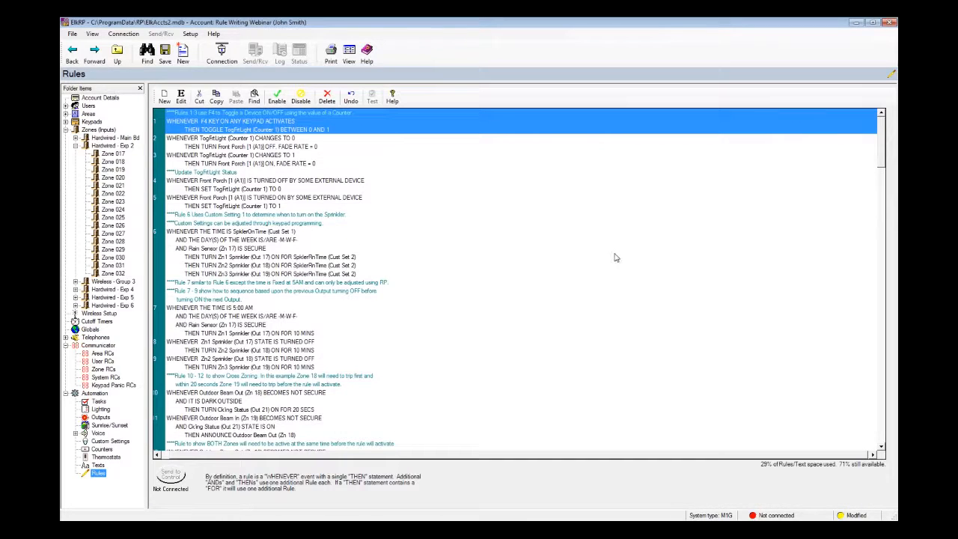
# Examine rule 33, in which a burglar alarm dials the first contact and turns on CallSequence1, and close it unchanged
pyautogui.moveTo(884, 137); pyautogui.dragTo(890, 264)
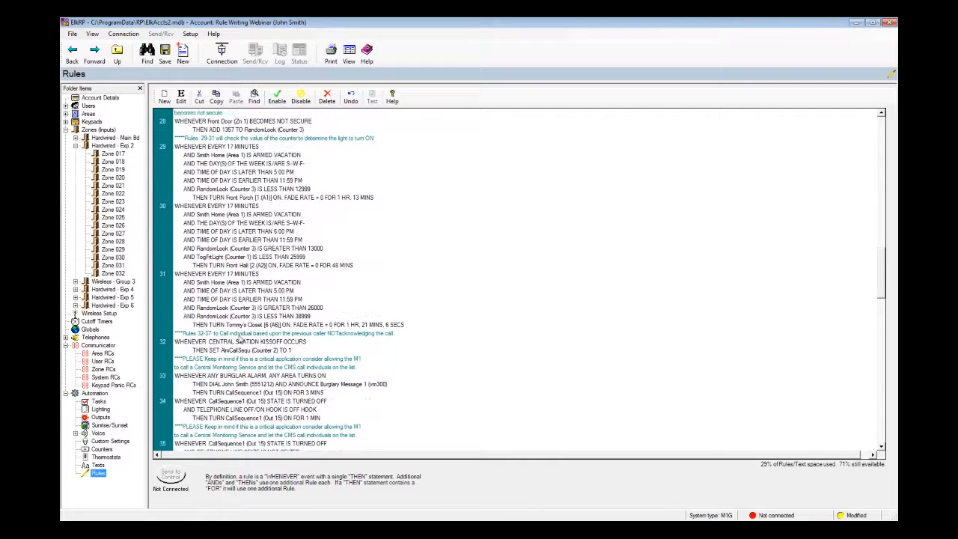
pyautogui.click(225, 385)
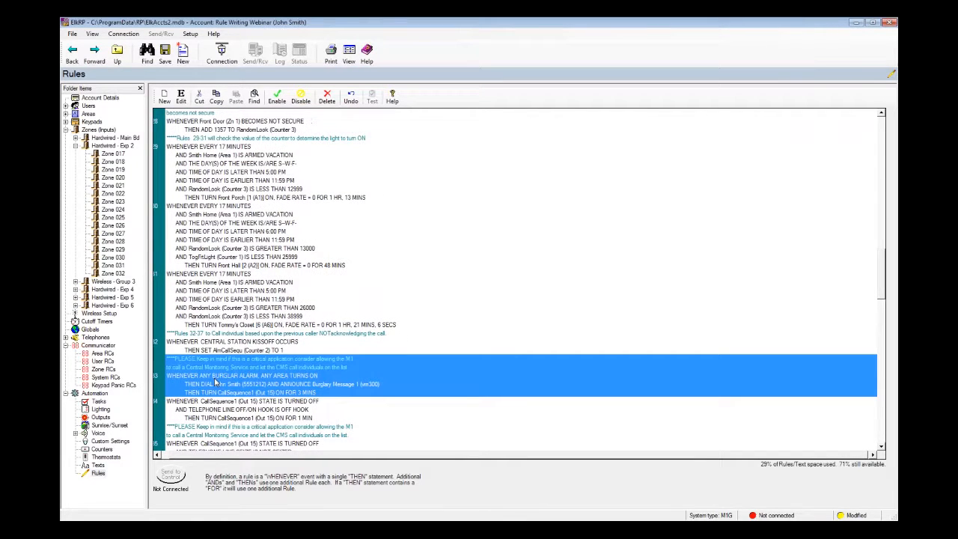
pyautogui.click(180, 97)
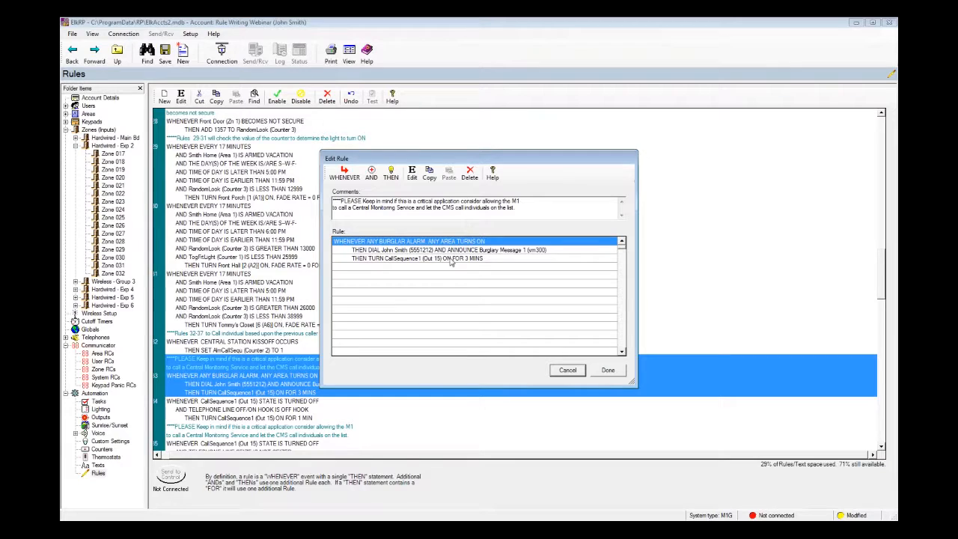
pyautogui.click(608, 370)
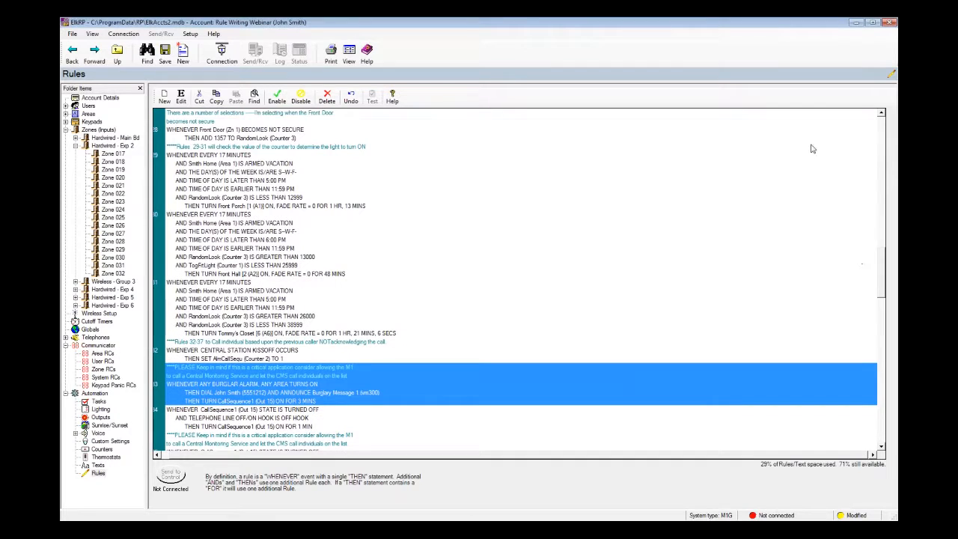
# Examine rule 34, which turns CallSequence1 back on while the telephone line is off hook, and close it unchanged
pyautogui.moveTo(886, 282); pyautogui.dragTo(886, 308)
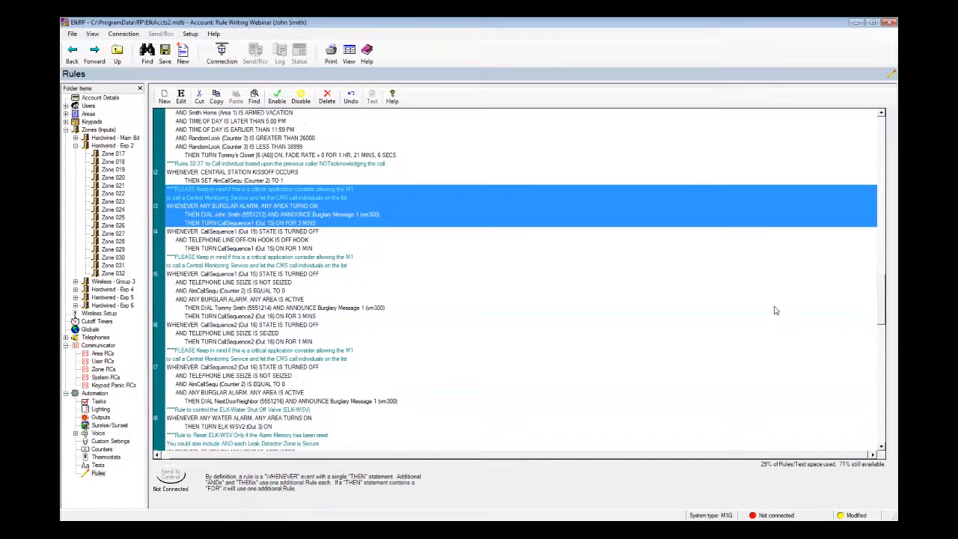
pyautogui.click(259, 250)
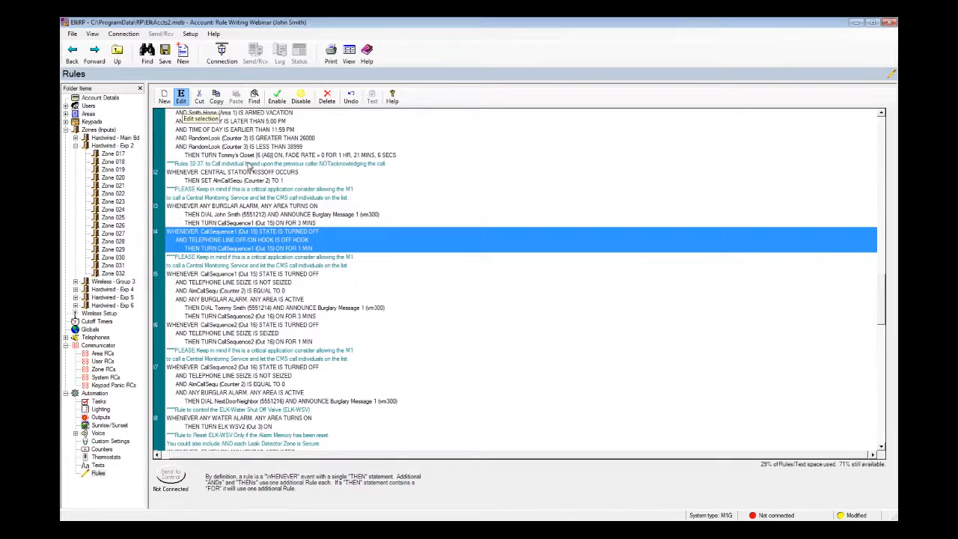
pyautogui.click(181, 97)
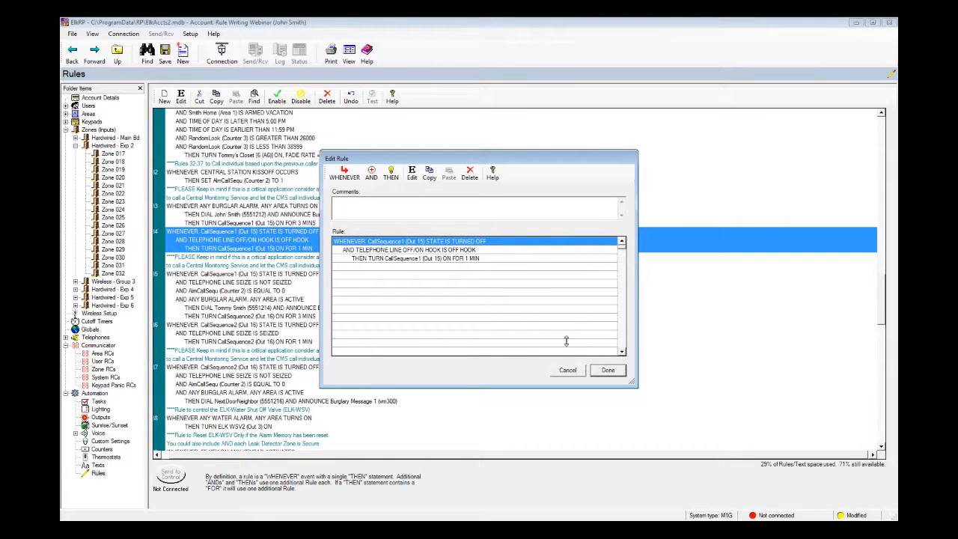
pyautogui.click(608, 371)
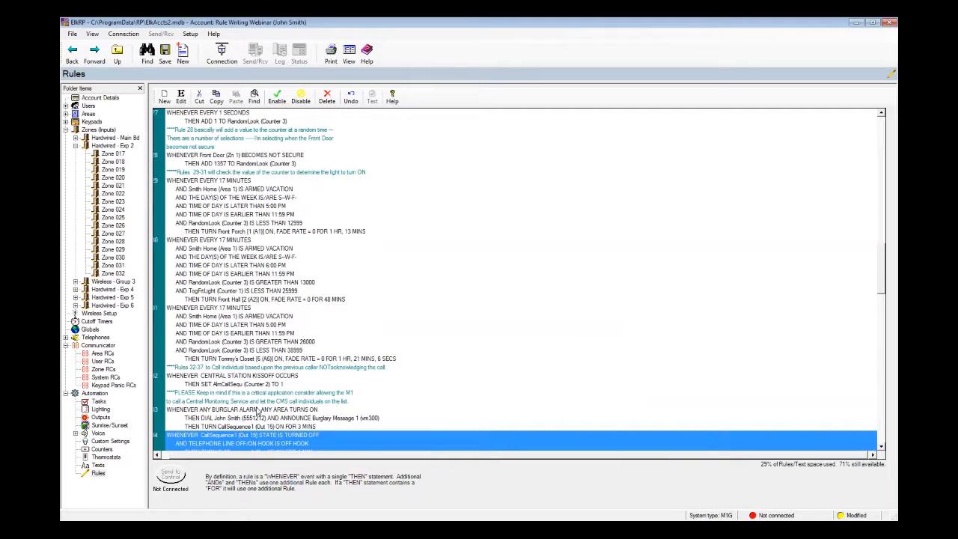
# Examine rule 35, which checks the line, the AlmCallSequ counter and the alarm before dialing the next contact, and close it unchanged
pyautogui.scroll(-3, 884, 298)
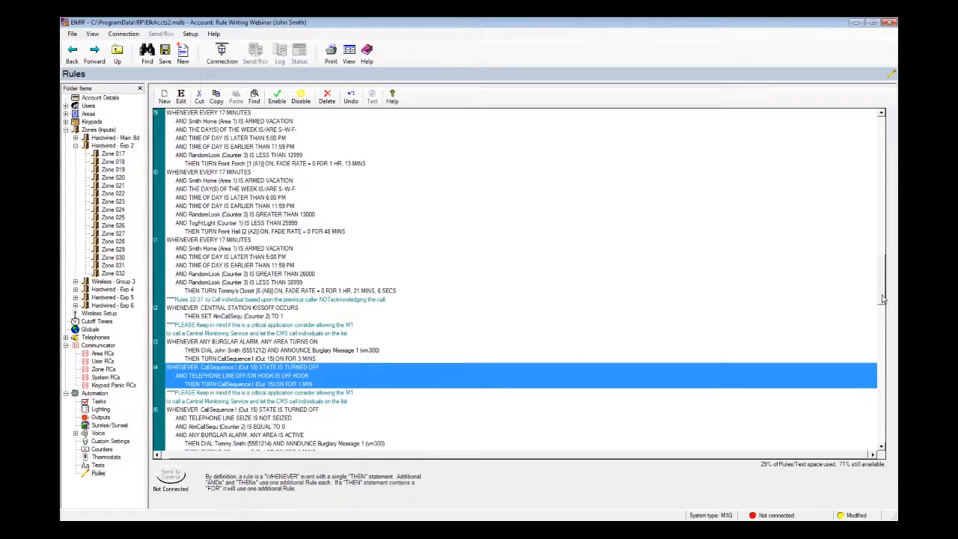
pyautogui.click(299, 420)
pyautogui.click(181, 97)
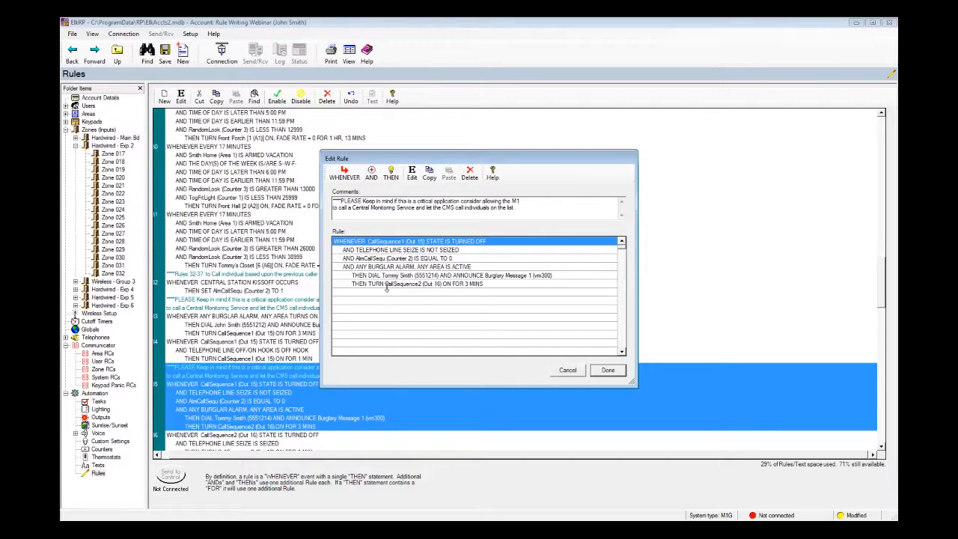
pyautogui.click(608, 369)
# Examine rule 36, which restarts CallSequence2 while the line is seized, and compare the AlmCallSequ counter's use in rules 32 and 35
pyautogui.moveTo(883, 285); pyautogui.dragTo(874, 324)
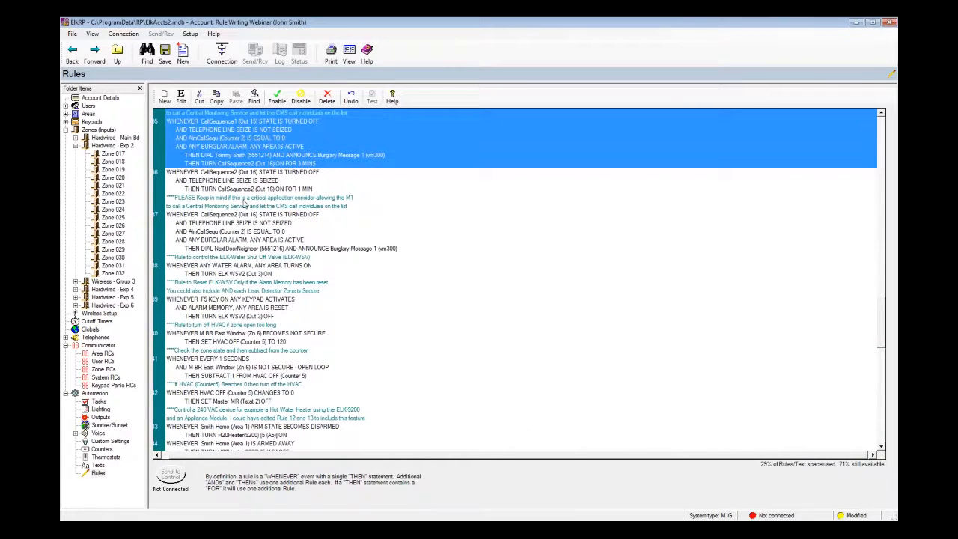
pyautogui.click(246, 190)
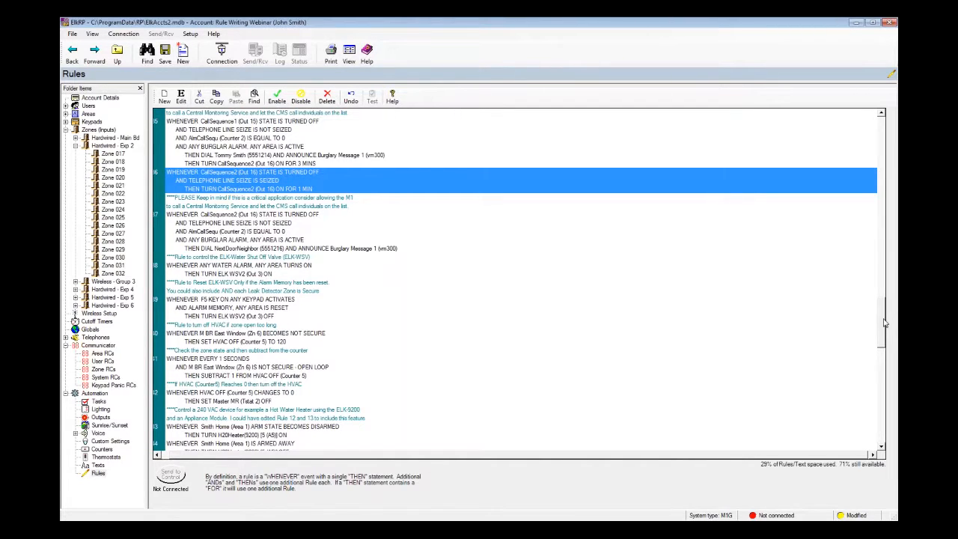
pyautogui.scroll(2, 885, 316)
pyautogui.scroll(1, 885, 316)
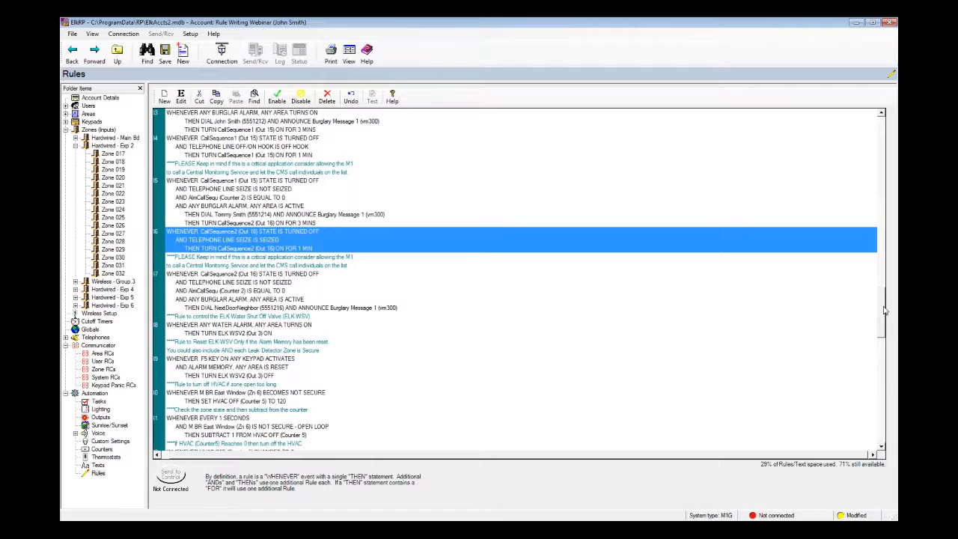
pyautogui.scroll(3, 185, 174)
pyautogui.click(185, 175)
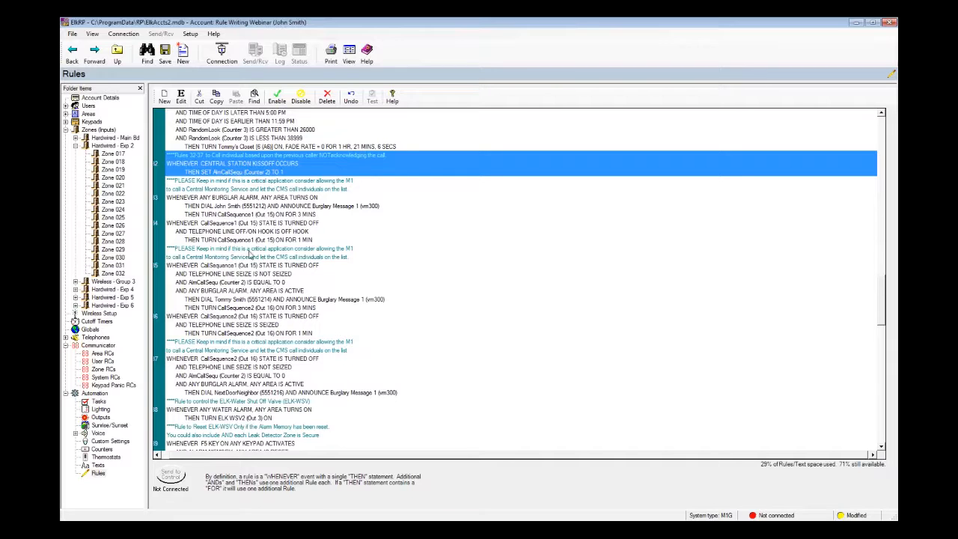
pyautogui.click(285, 255)
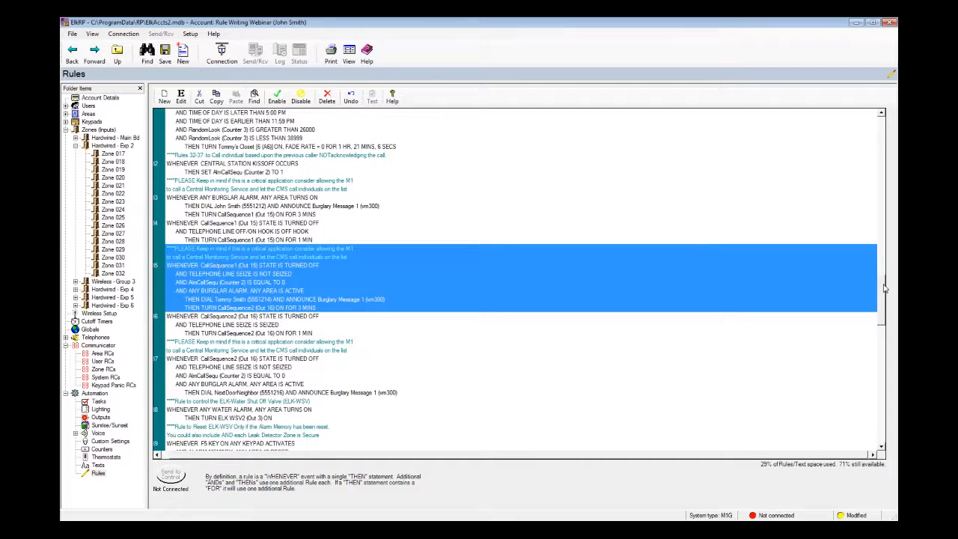
# Examine rule 38, which turns on the ELK WSV2 water shut-off output when any water alarm turns on, and close it without edits
pyautogui.scroll(-1, 885, 291)
pyautogui.scroll(-7, 884, 290)
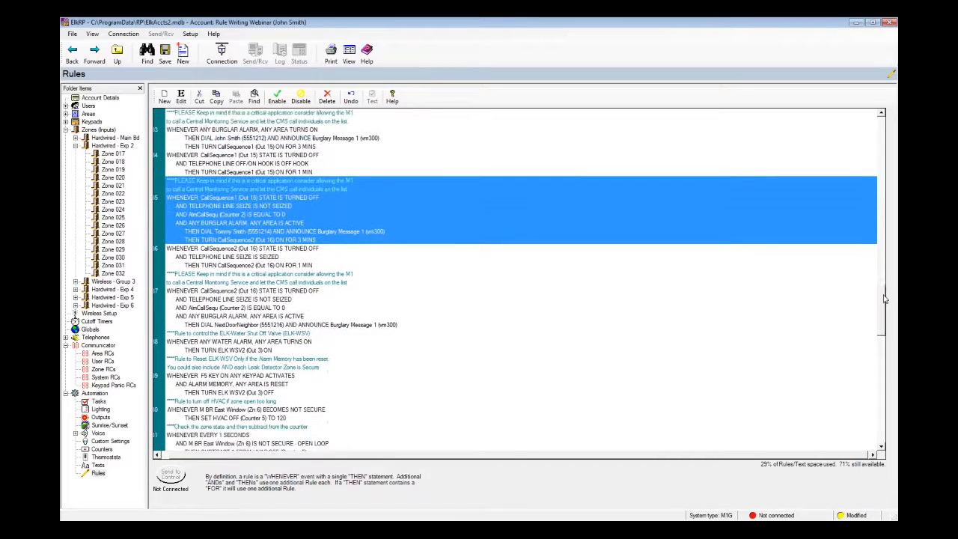
pyautogui.click(229, 223)
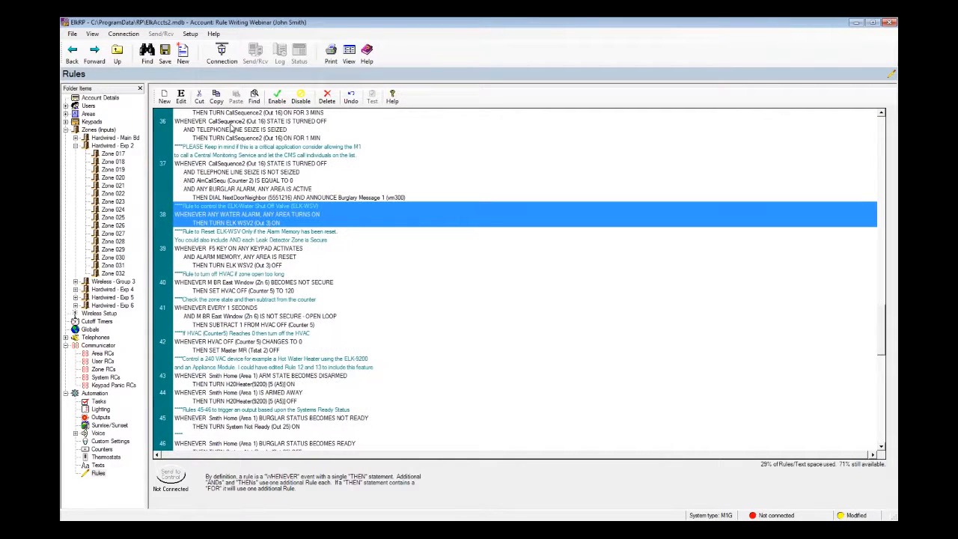
pyautogui.click(181, 96)
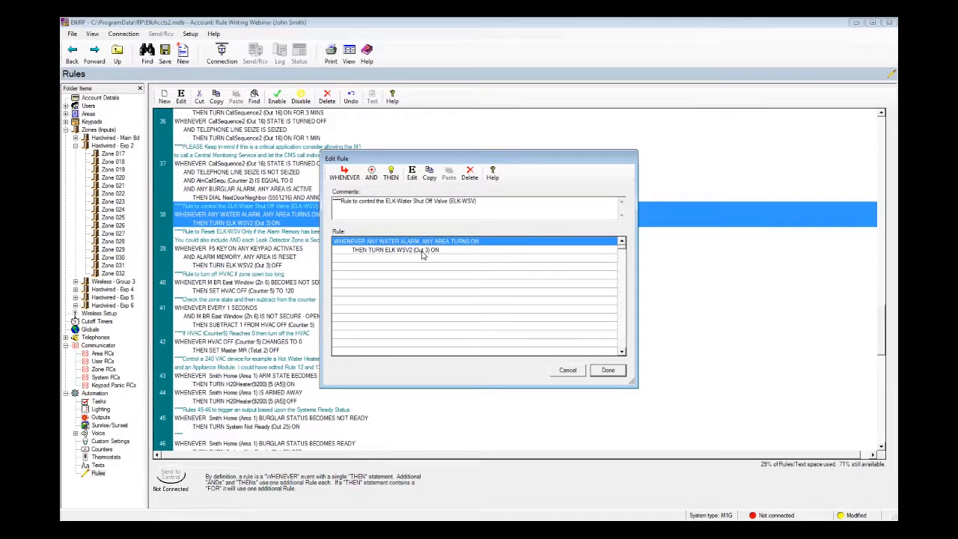
pyautogui.click(573, 372)
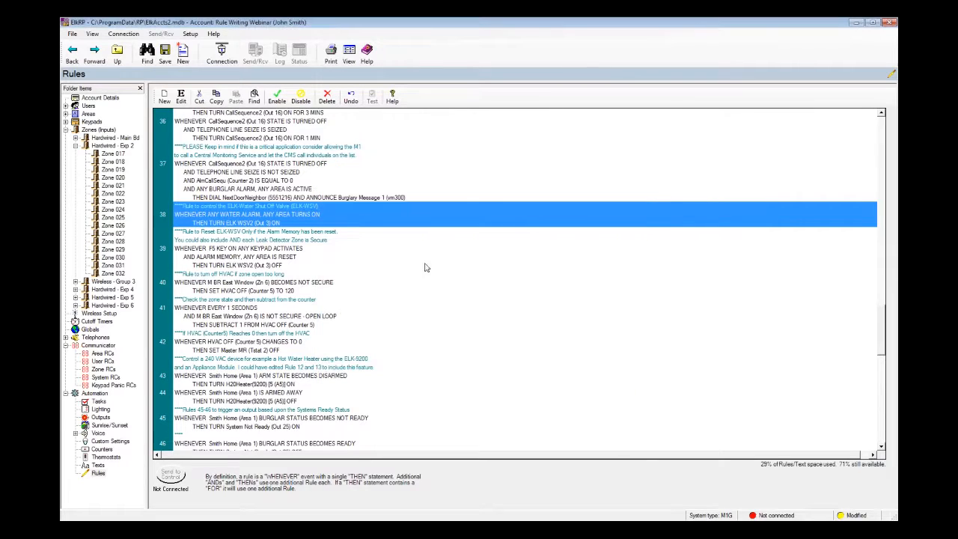
# Examine rule 39, which turns ELK WSV2 off with the F5 key if alarm memory is reset, and close it without edits
pyautogui.click(245, 260)
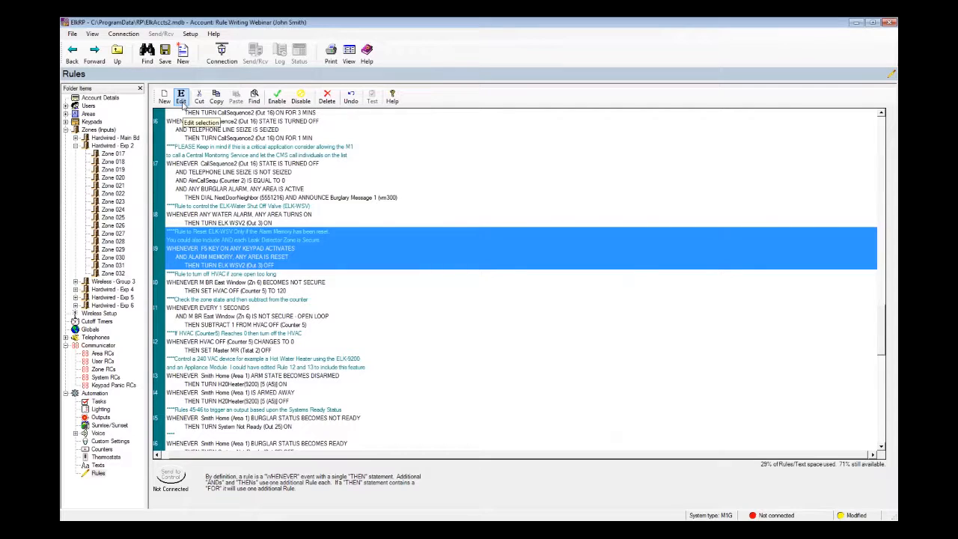
pyautogui.click(181, 100)
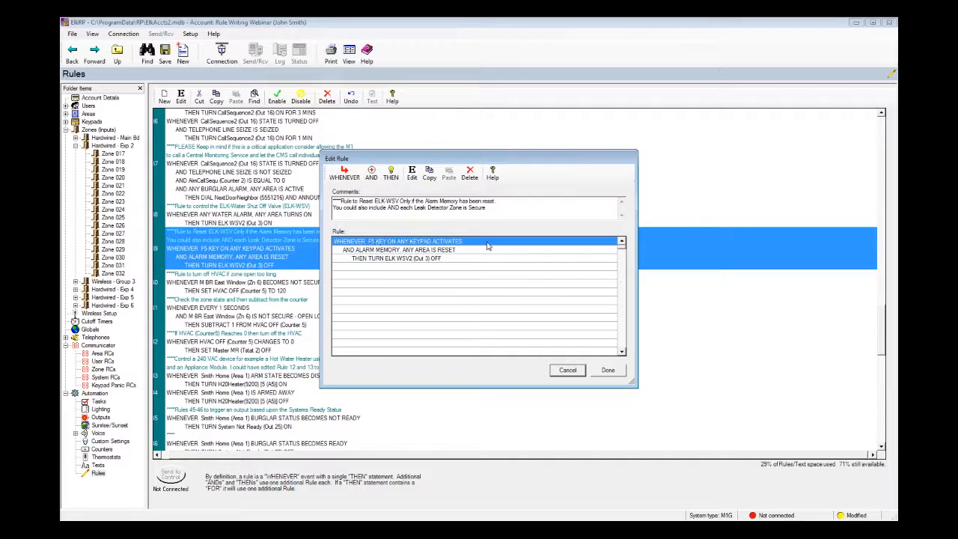
pyautogui.click(567, 371)
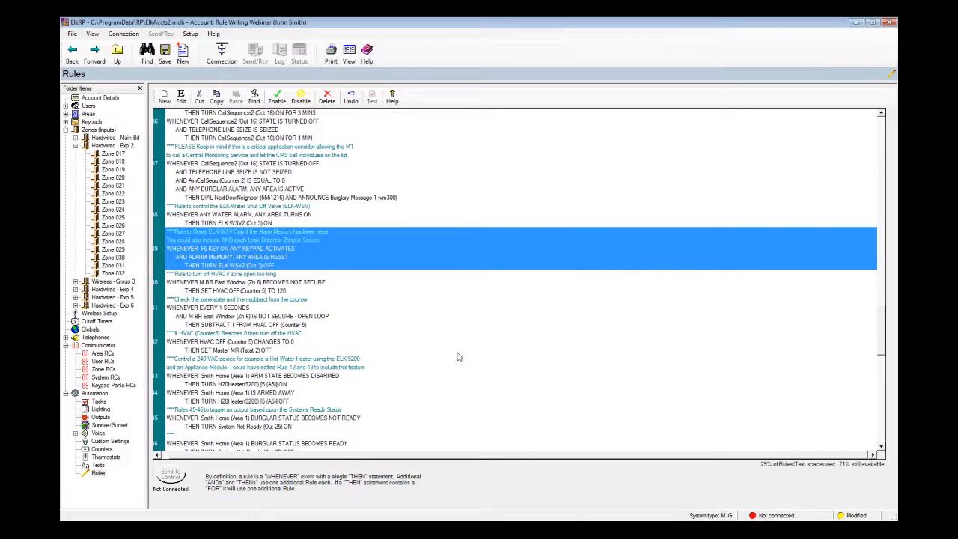
# Examine rule 40, which sets the HVAC OFF counter to 120 when M BR East Window becomes not secure, and close it without edits
pyautogui.click(221, 294)
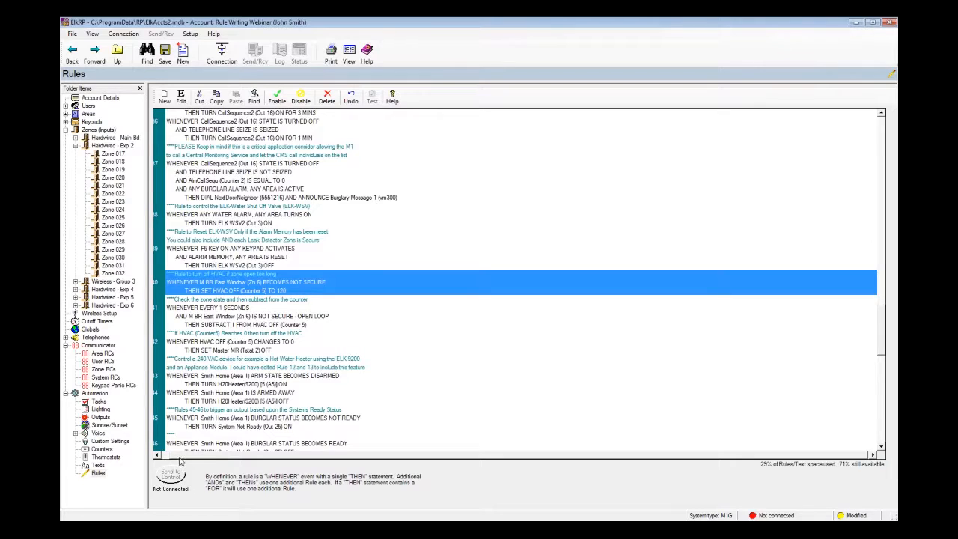
pyautogui.click(180, 97)
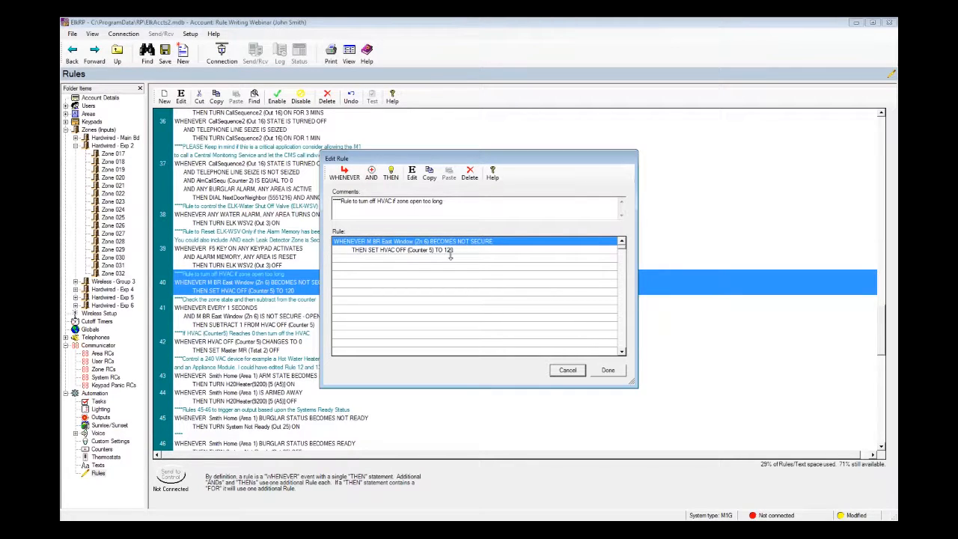
pyautogui.click(571, 372)
# Examine rule 41, which subtracts 1 from HVAC OFF every second while M BR East Window is open, and close it without edits
pyautogui.click(221, 315)
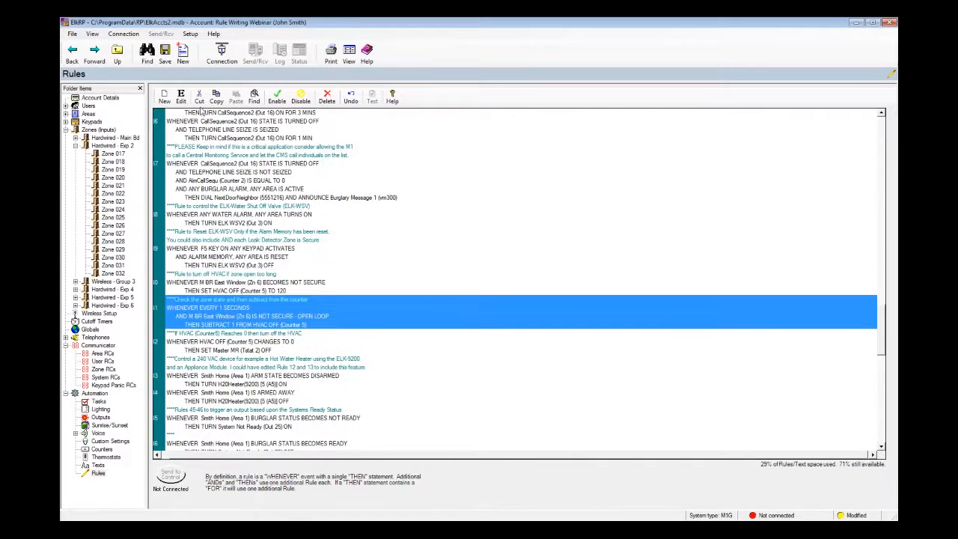
pyautogui.click(183, 98)
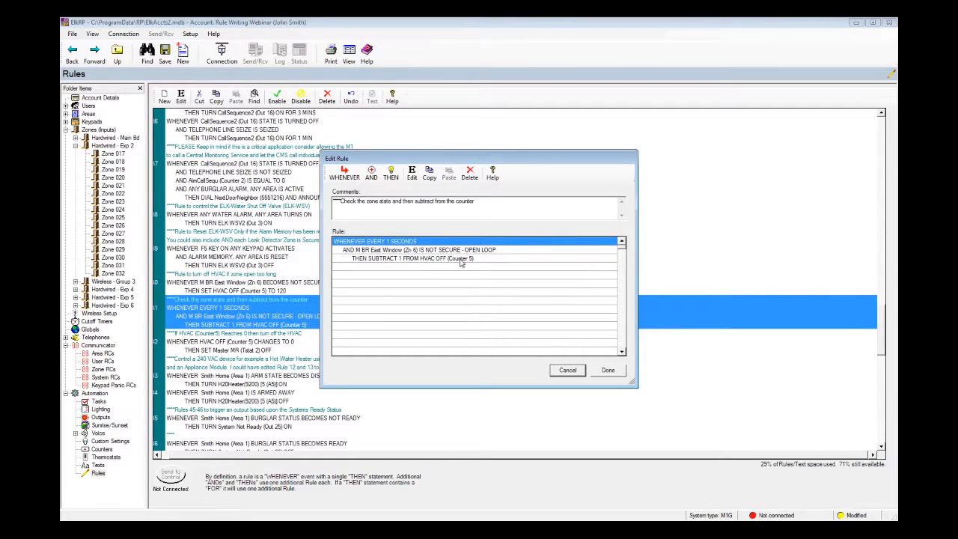
pyautogui.click(566, 371)
# Examine rule 42, which sets the Master MR thermostat off when the HVAC OFF counter changes to 0, and close it without edits
pyautogui.click(252, 352)
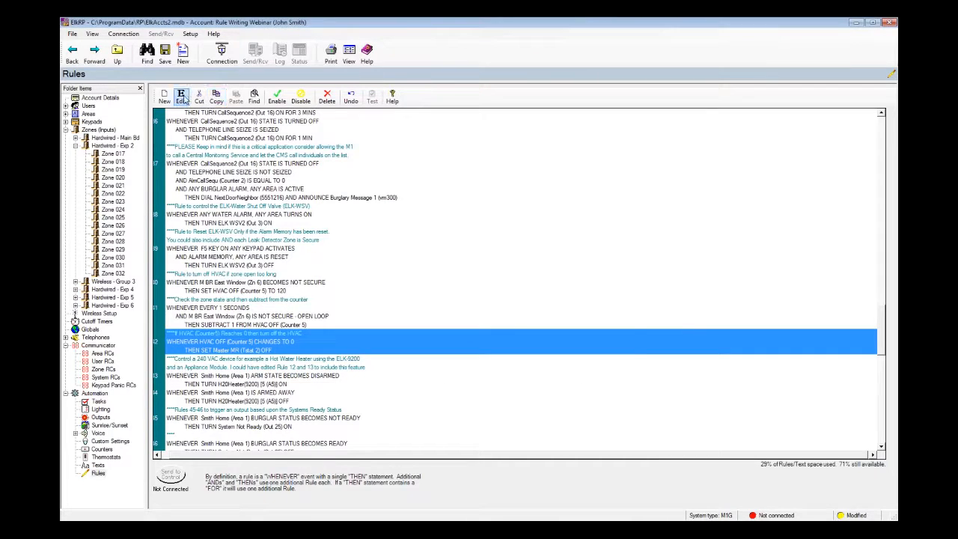
pyautogui.click(181, 96)
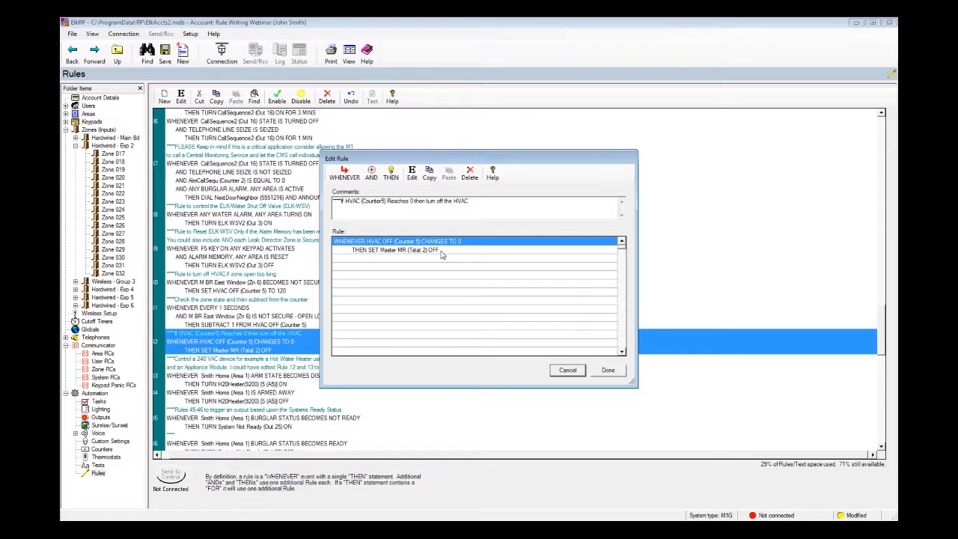
pyautogui.click(567, 372)
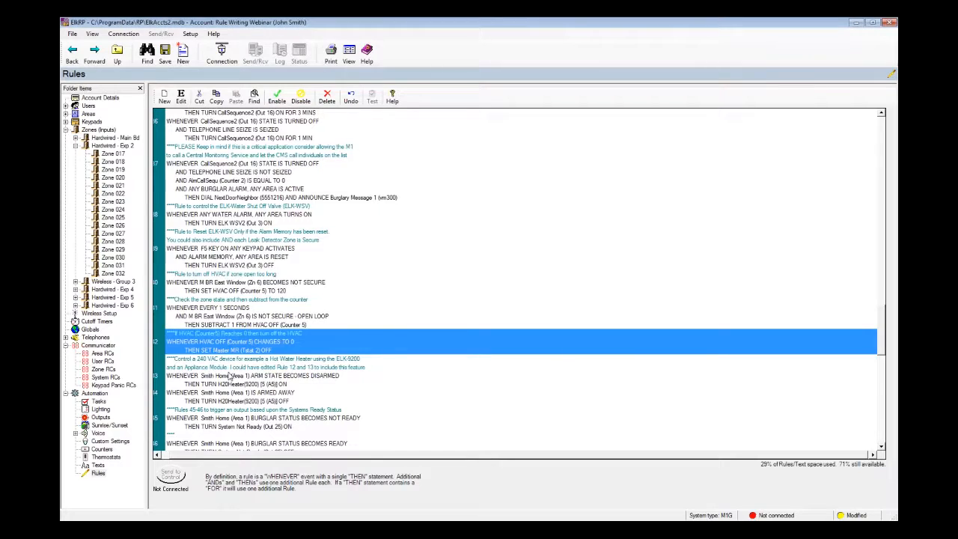
# Examine rules 43 and 44, which switch the H20Heater on at disarming and off at arming away, closing each without edits
pyautogui.click(213, 383)
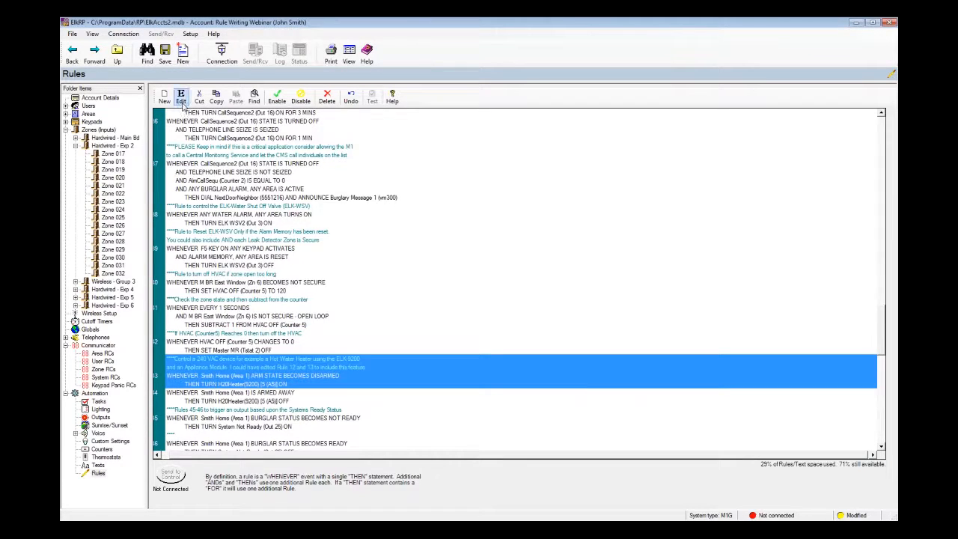
pyautogui.click(182, 99)
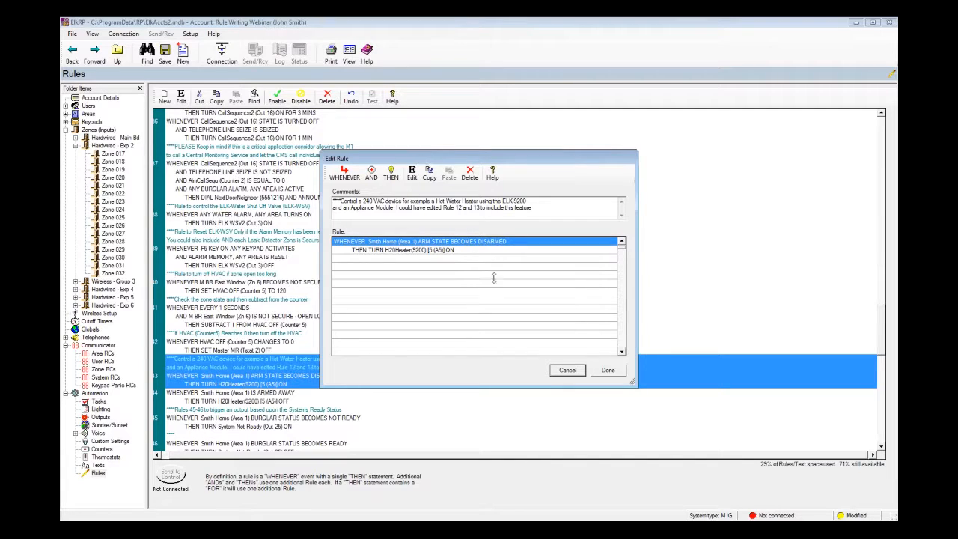
pyautogui.click(566, 375)
pyautogui.click(254, 397)
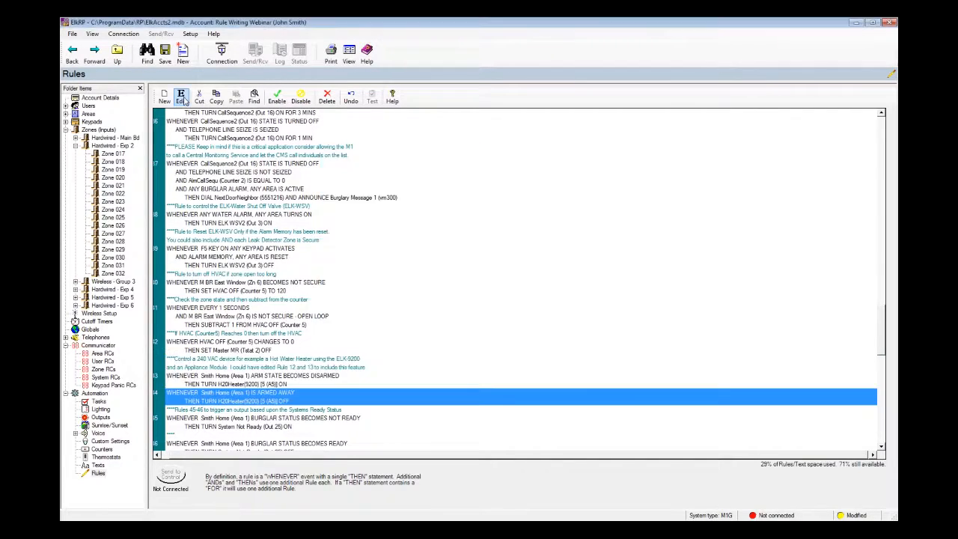
pyautogui.click(182, 97)
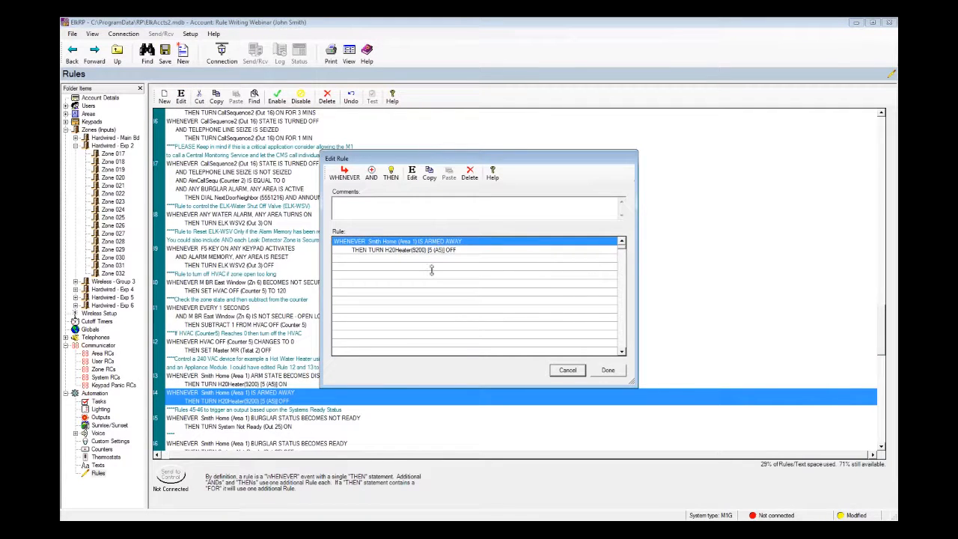
pyautogui.click(569, 370)
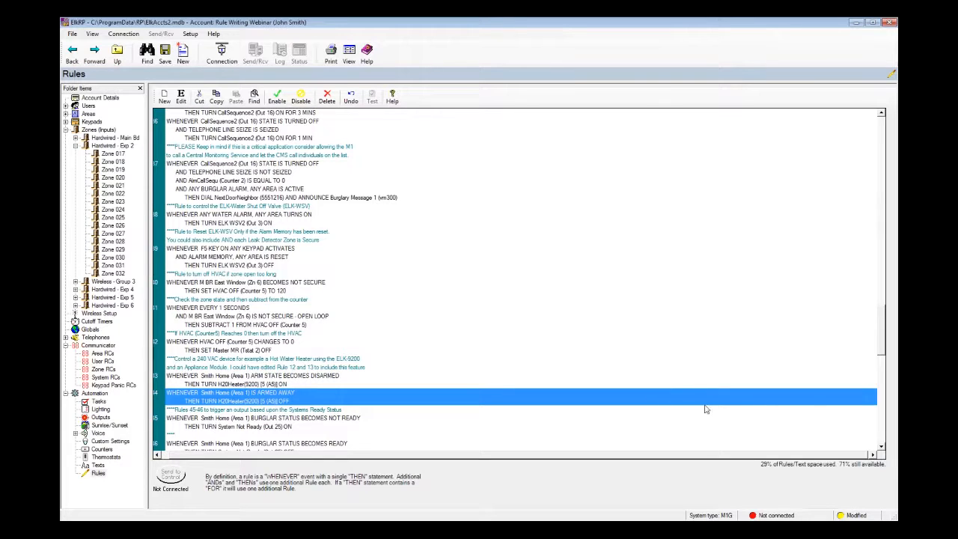
# Read rules 45 and 46, which control the System Not Ready output by burglar status, and look over the rules that follow
pyautogui.click(882, 448)
pyautogui.click(882, 448)
pyautogui.click(882, 448)
pyautogui.click(882, 448)
pyautogui.click(882, 448)
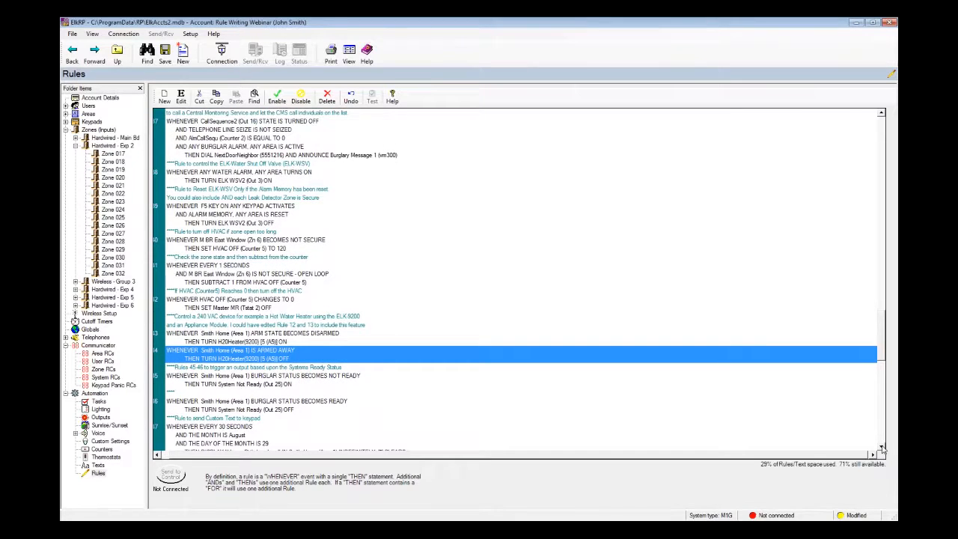
pyautogui.click(882, 448)
pyautogui.click(882, 447)
pyautogui.click(882, 447)
pyautogui.click(882, 448)
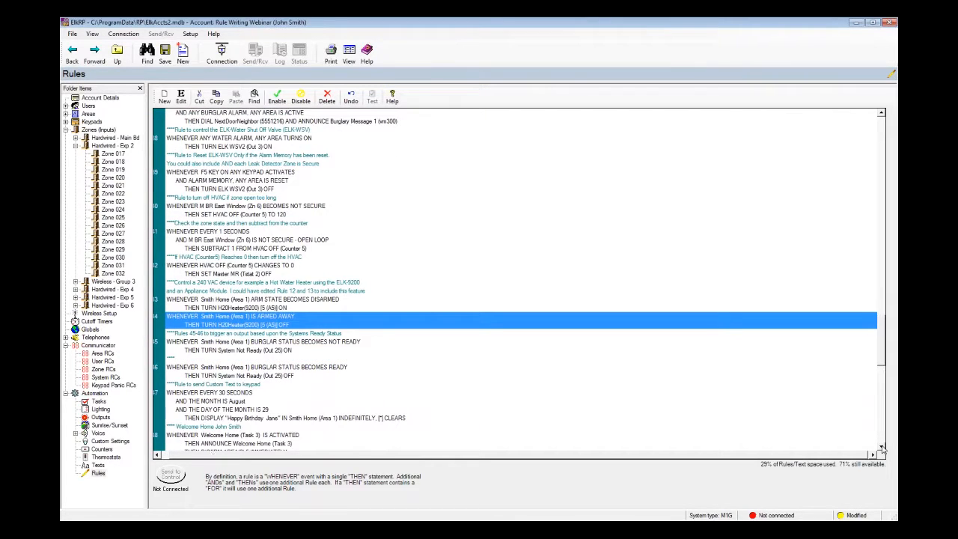
pyautogui.click(882, 448)
pyautogui.click(882, 447)
pyautogui.click(882, 448)
pyautogui.click(882, 447)
pyautogui.click(882, 448)
pyautogui.click(882, 448)
pyautogui.click(882, 448)
pyautogui.click(881, 448)
pyautogui.click(882, 448)
pyautogui.click(882, 447)
pyautogui.click(882, 448)
pyautogui.click(882, 447)
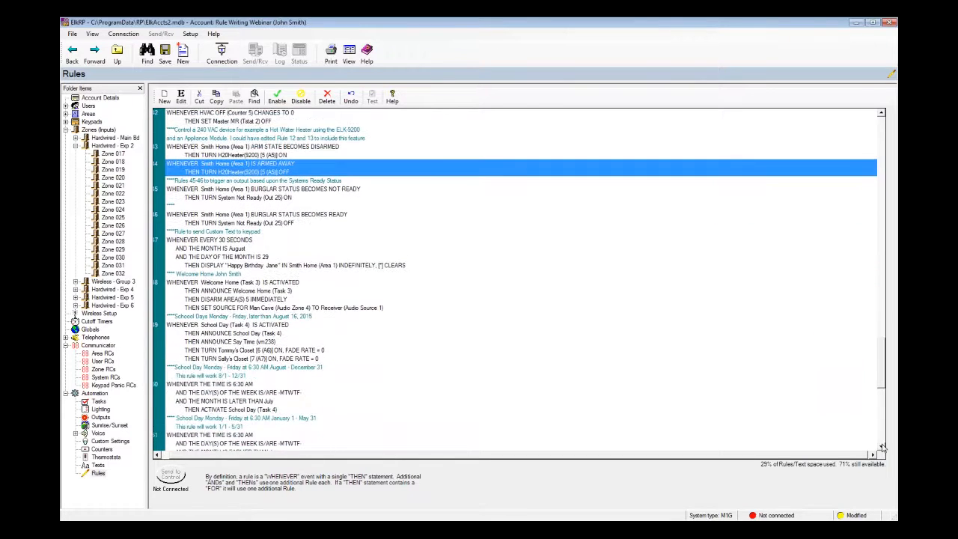
# Examine rule 47, which displays a birthday message on the Area 1 keypads every 30 seconds on August 29, and close it
pyautogui.click(197, 252)
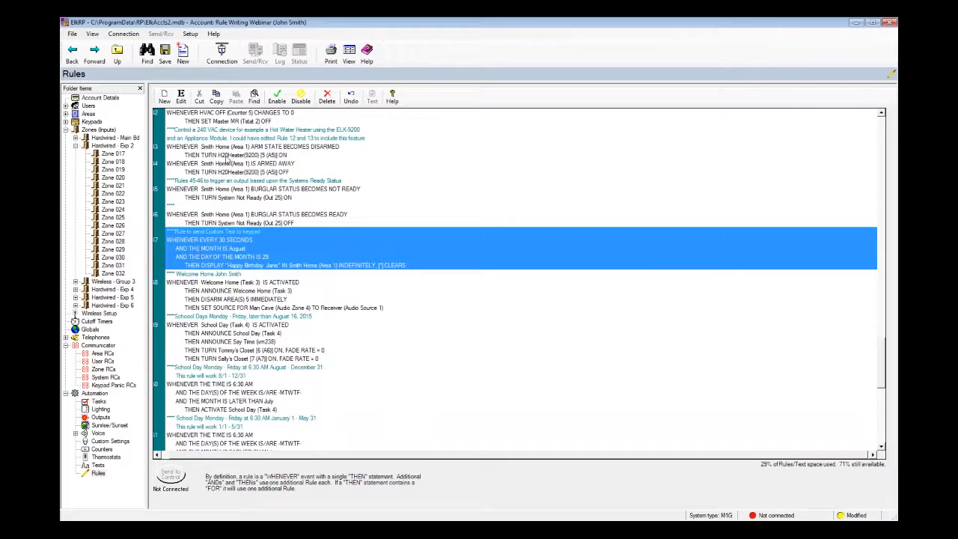
pyautogui.click(180, 97)
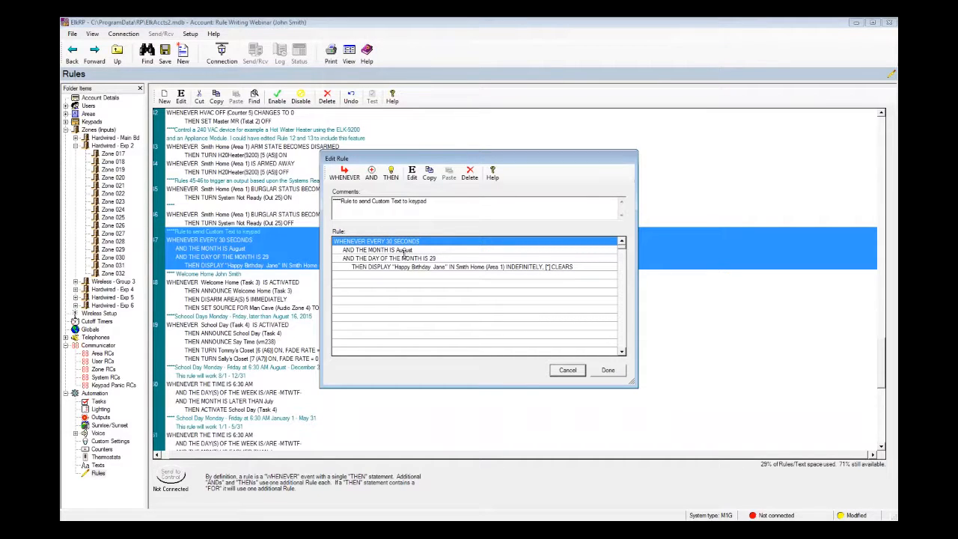
pyautogui.click(608, 371)
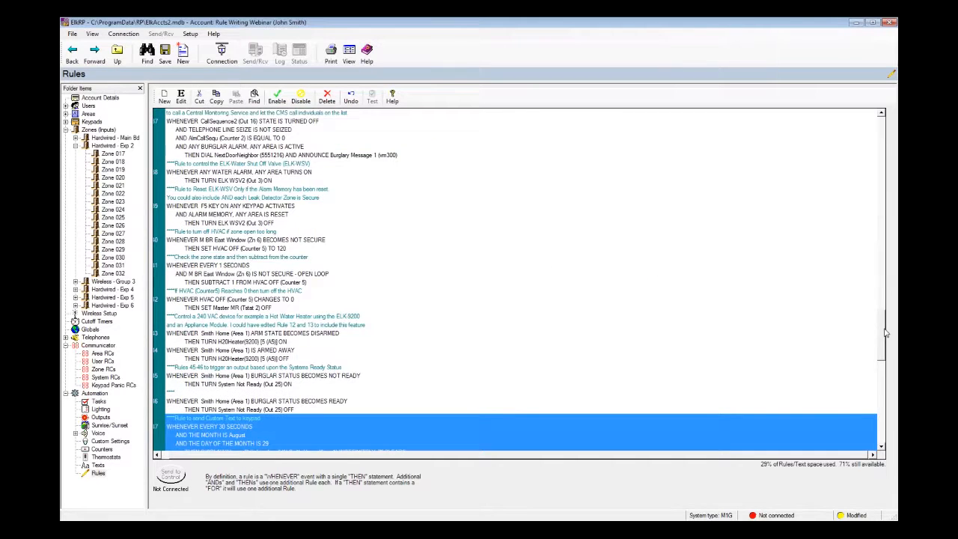
# Examine rule 48, in which the Welcome Home task makes an announcement, disarms area 5 and sets the Man Cave audio source, and close it
pyautogui.moveTo(885, 333); pyautogui.dragTo(886, 336)
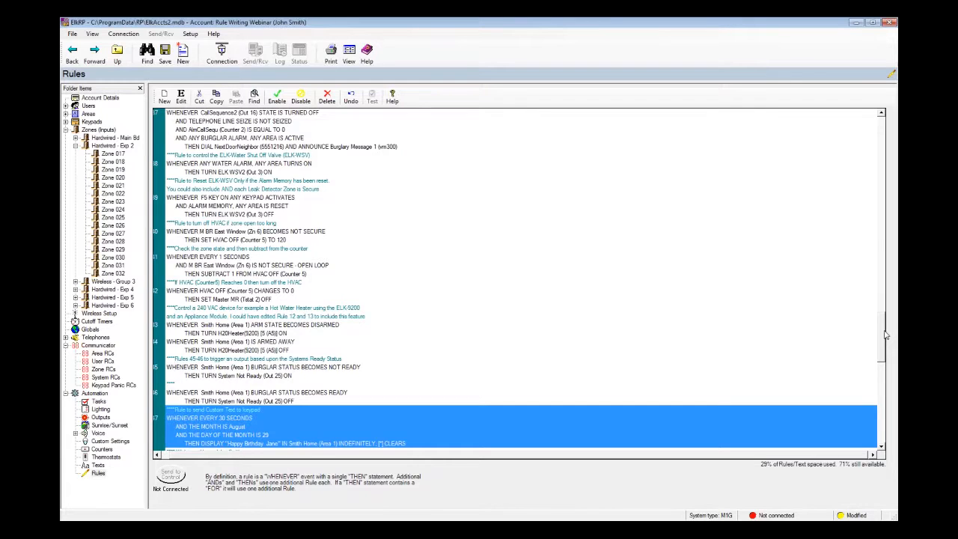
pyautogui.scroll(-8, 886, 335)
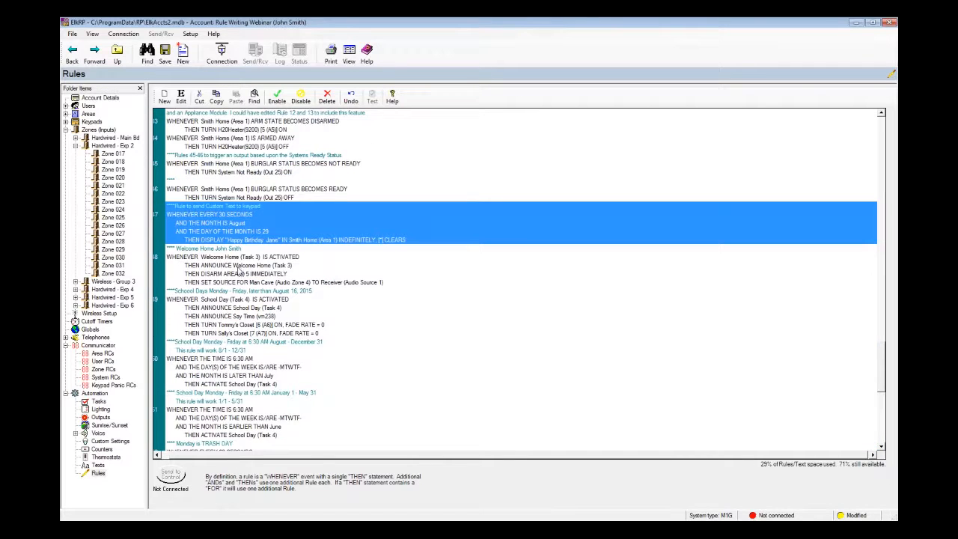
pyautogui.click(238, 273)
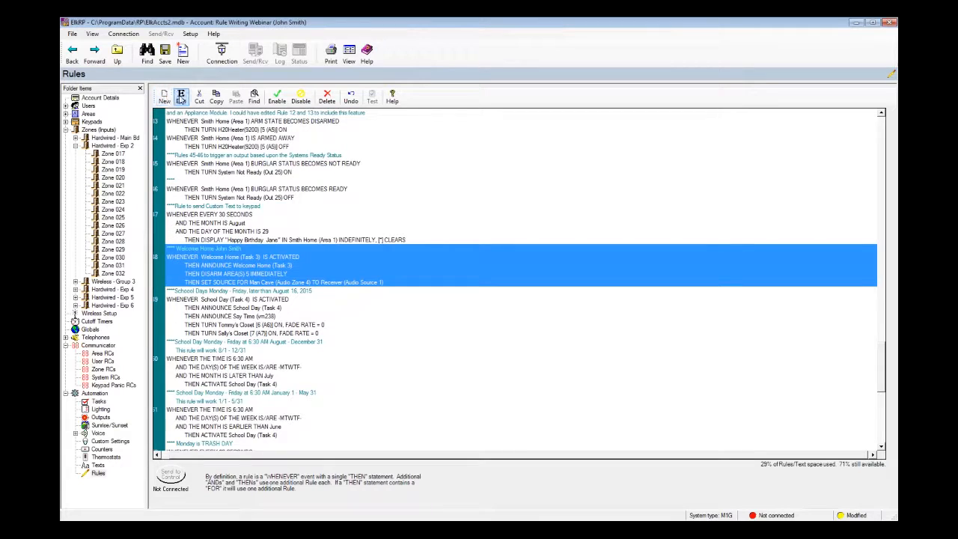
pyautogui.click(181, 98)
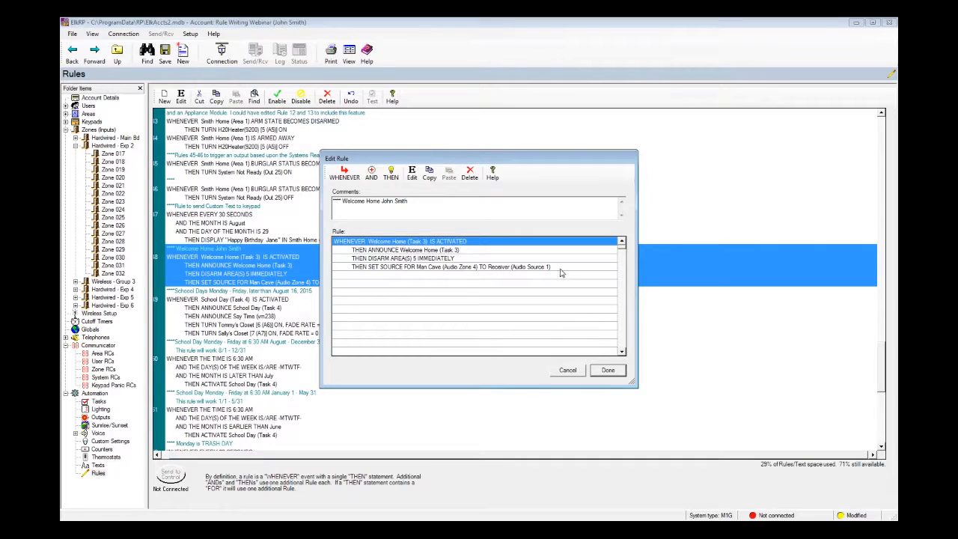
pyautogui.click(569, 370)
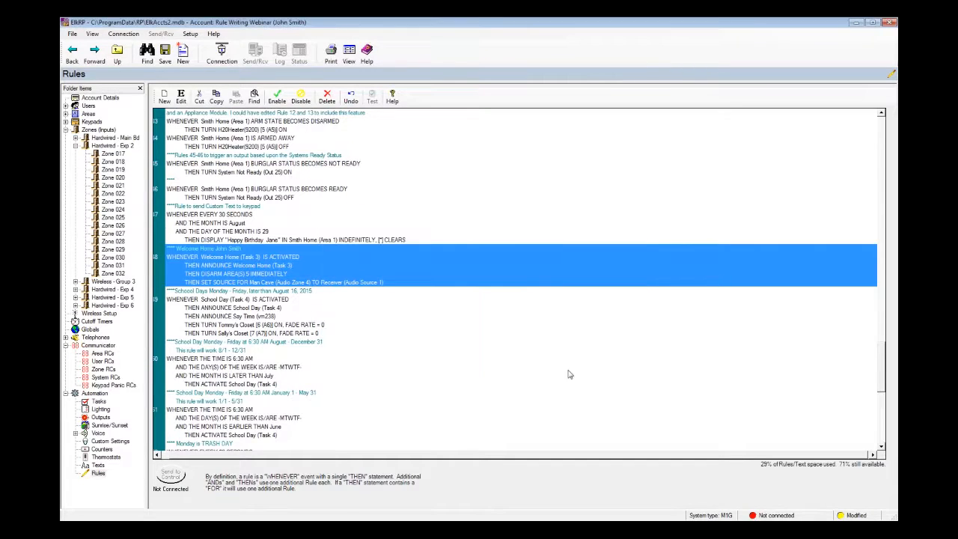
# Examine rule 49, in which the School Day task announces the day and time and turns on two closet lights, and close it
pyautogui.click(235, 312)
pyautogui.click(182, 97)
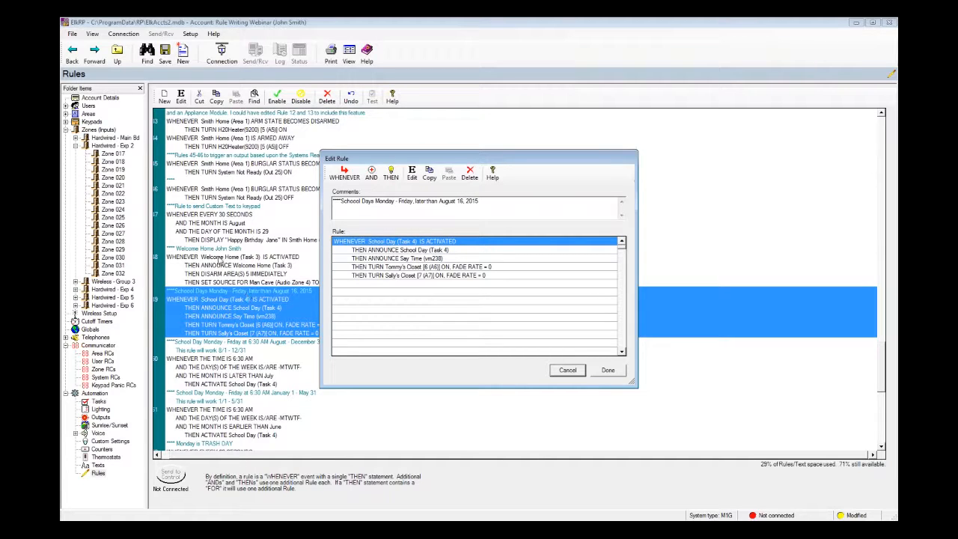
pyautogui.click(571, 370)
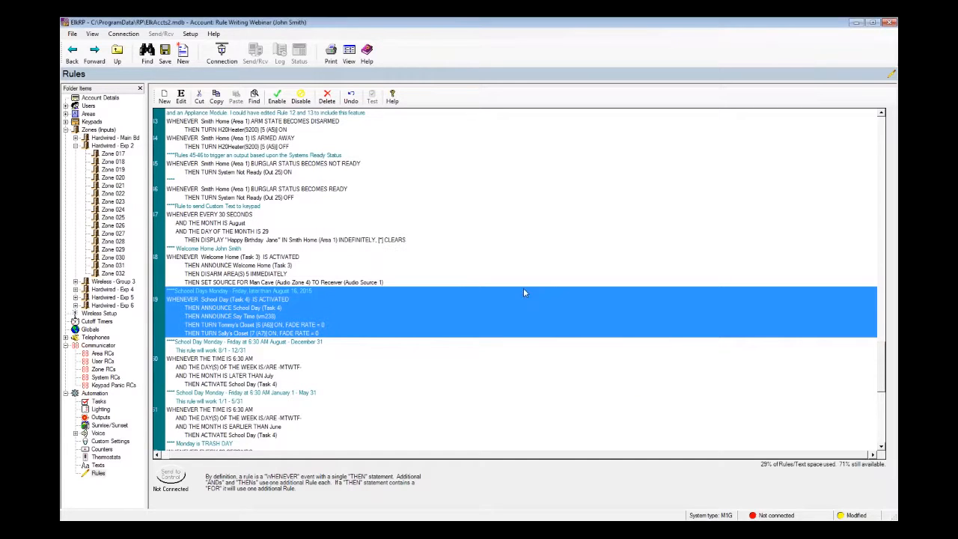
# Examine rule 50, which activates the School Day task at 6:30 AM on weekdays in months later than July, and close it
pyautogui.click(229, 377)
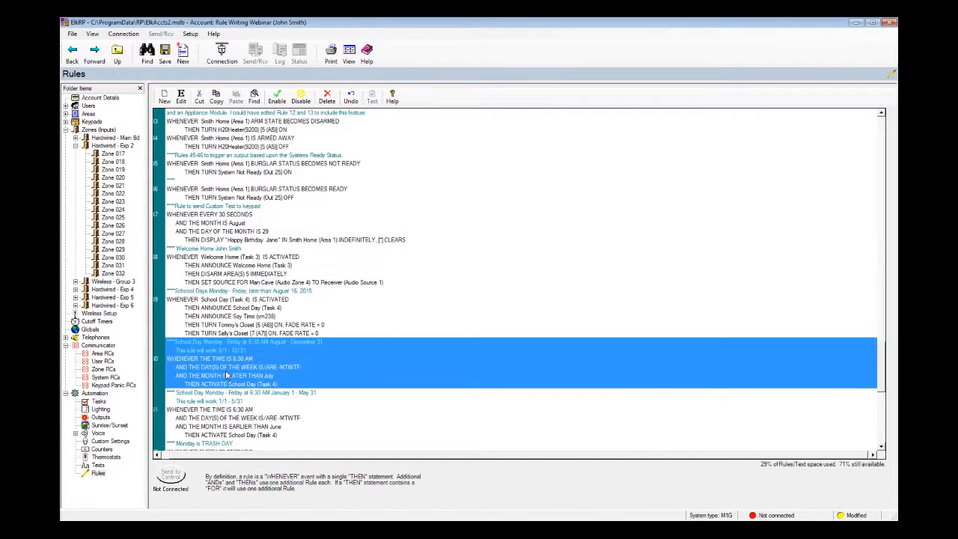
pyautogui.click(180, 97)
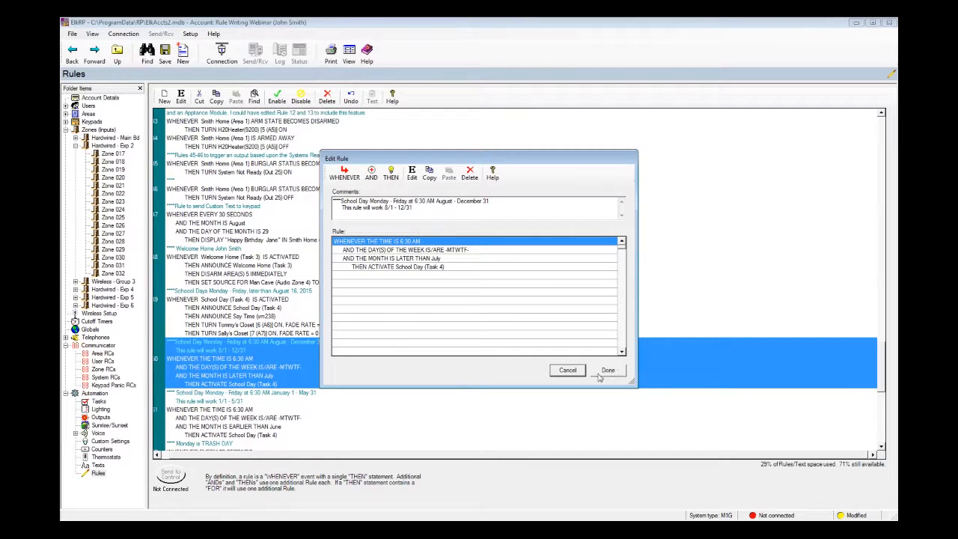
pyautogui.click(570, 371)
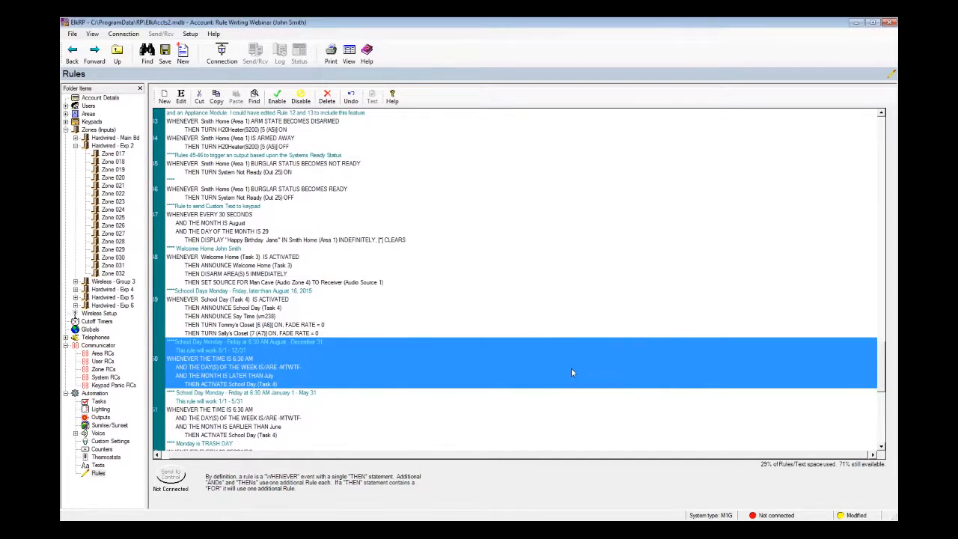
# Examine rule 51, which activates the School Day task at 6:30 AM on weekdays in months earlier than June, and close it
pyautogui.click(228, 422)
pyautogui.click(180, 97)
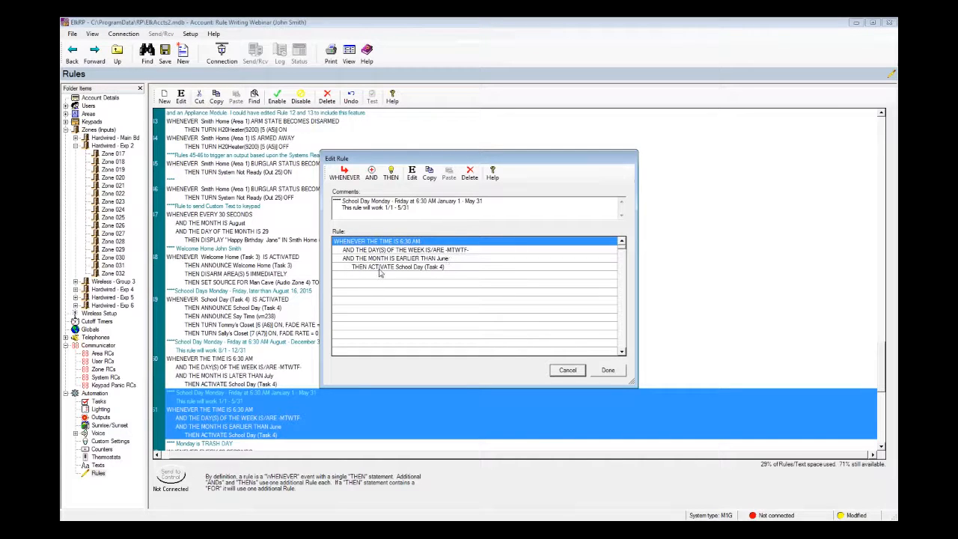
pyautogui.click(568, 370)
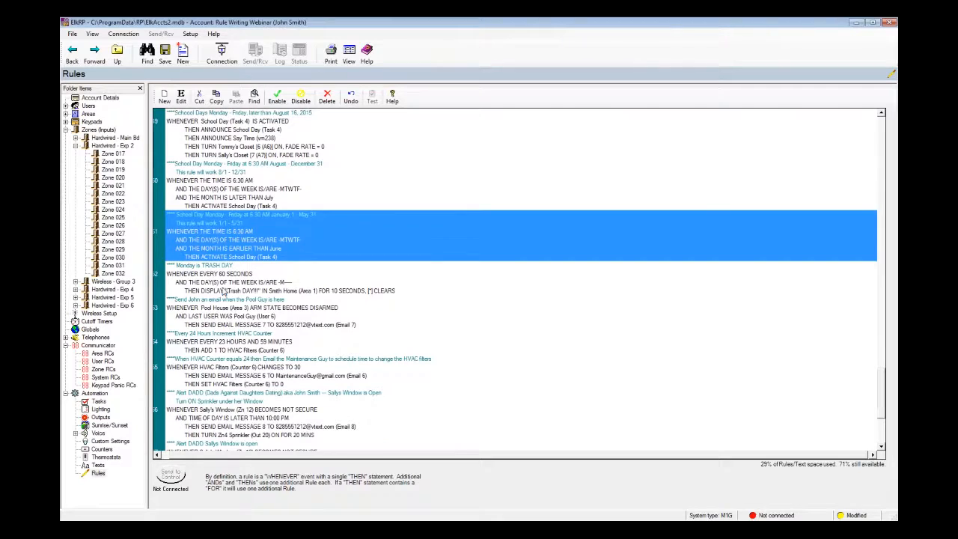
# Examine rule 52, the Monday trash day reminder shown on the Area 1 keypads for 10 seconds every 60 seconds, and close it
pyautogui.click(223, 291)
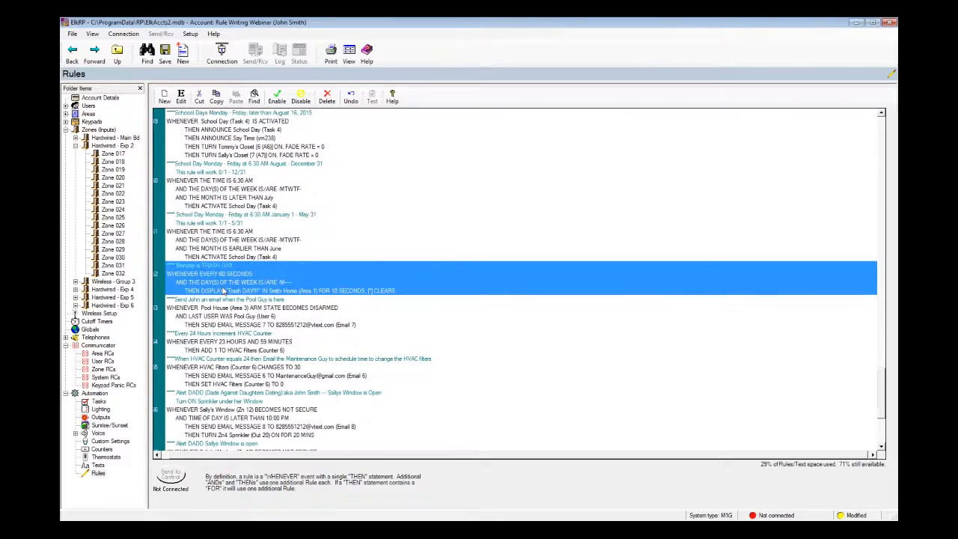
pyautogui.click(182, 98)
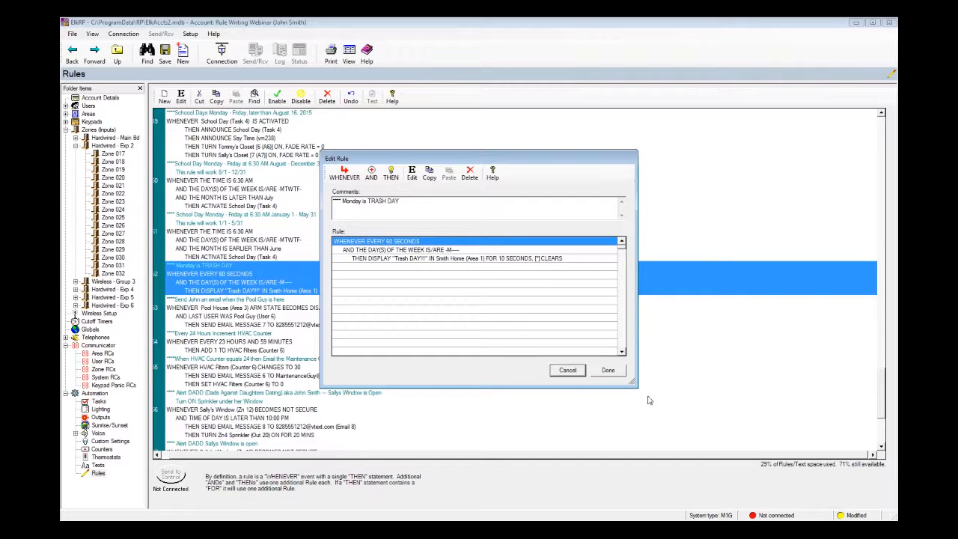
pyautogui.click(569, 374)
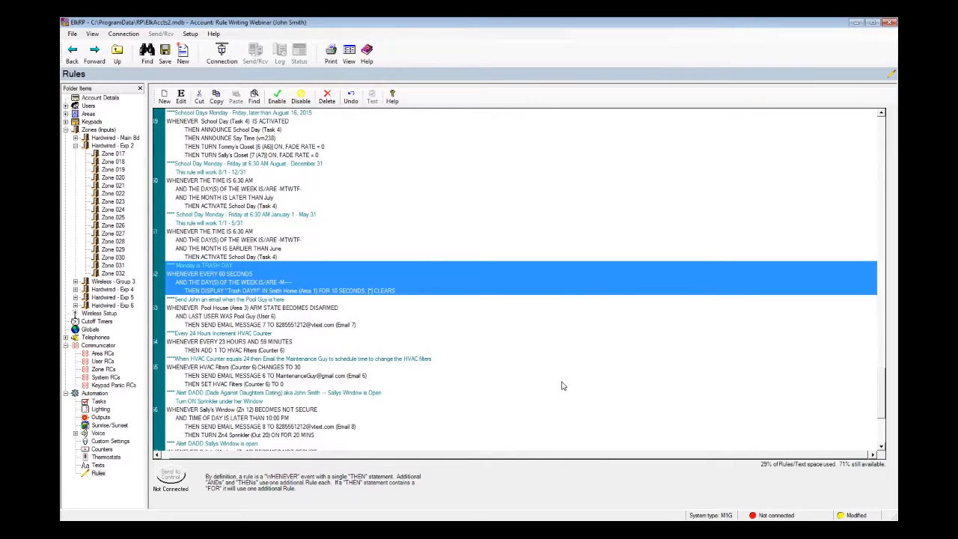
# Examine rule 53, which sends email message 7 when the Pool Guy disarms the Pool House area, and close it
pyautogui.click(214, 326)
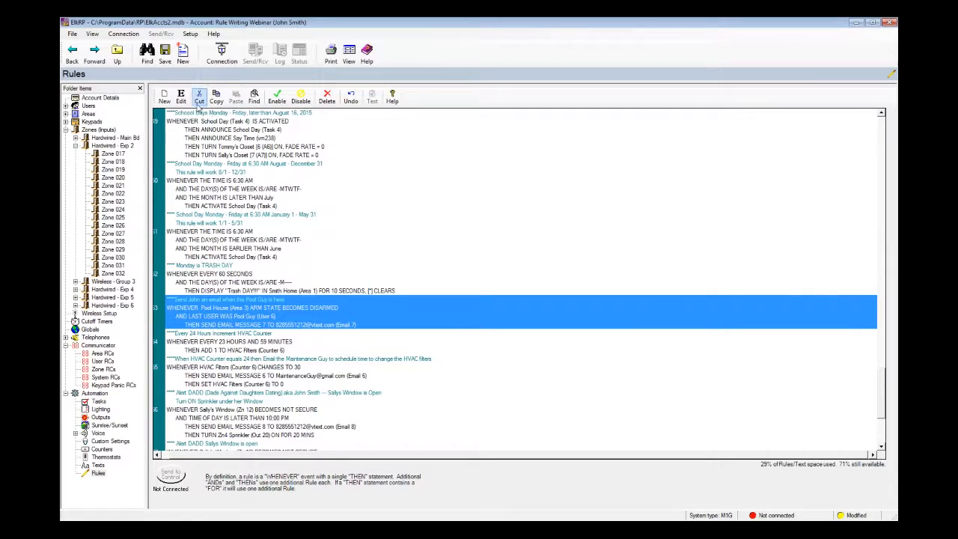
pyautogui.click(181, 100)
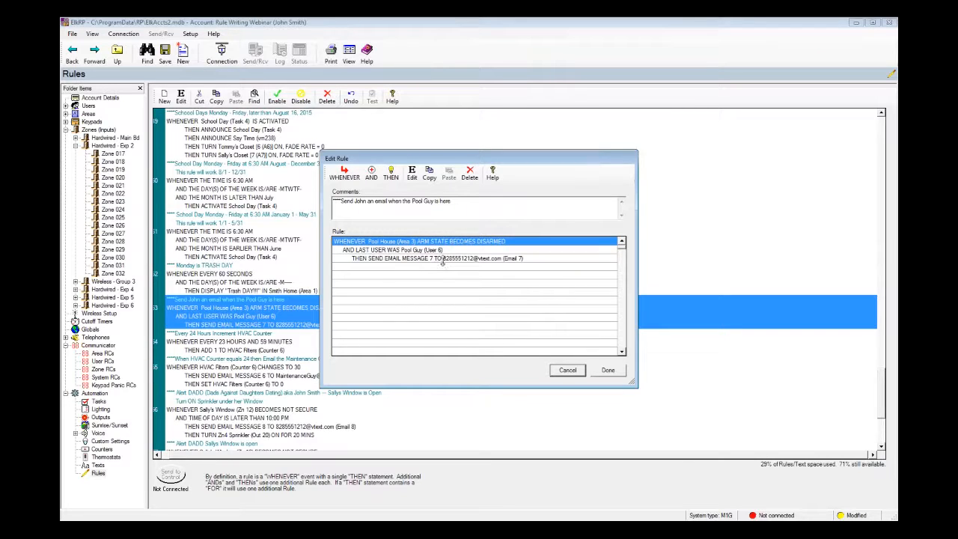
pyautogui.click(568, 370)
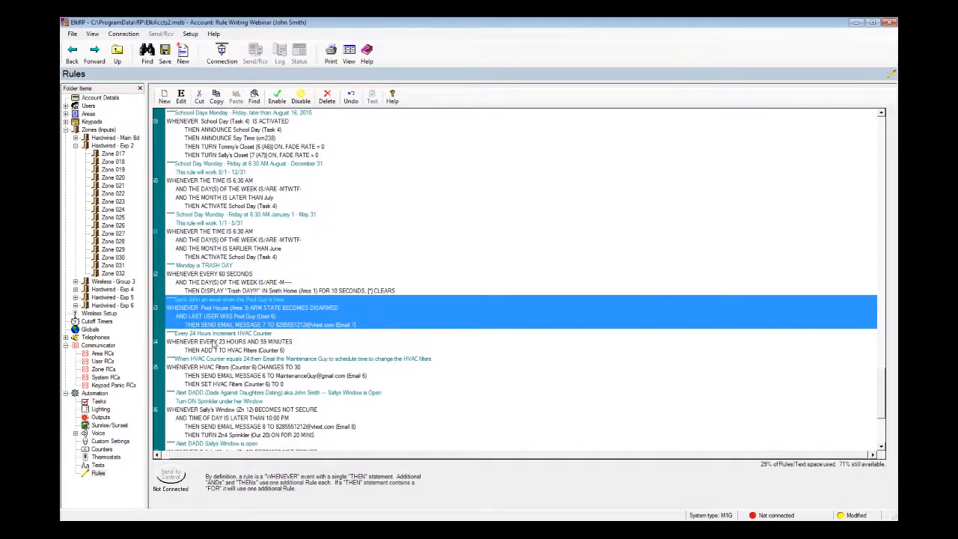
# Examine rules 54 and 55, which increment the HVAC Filters counter and send email message 6 before resetting it, closing each one
pyautogui.click(214, 344)
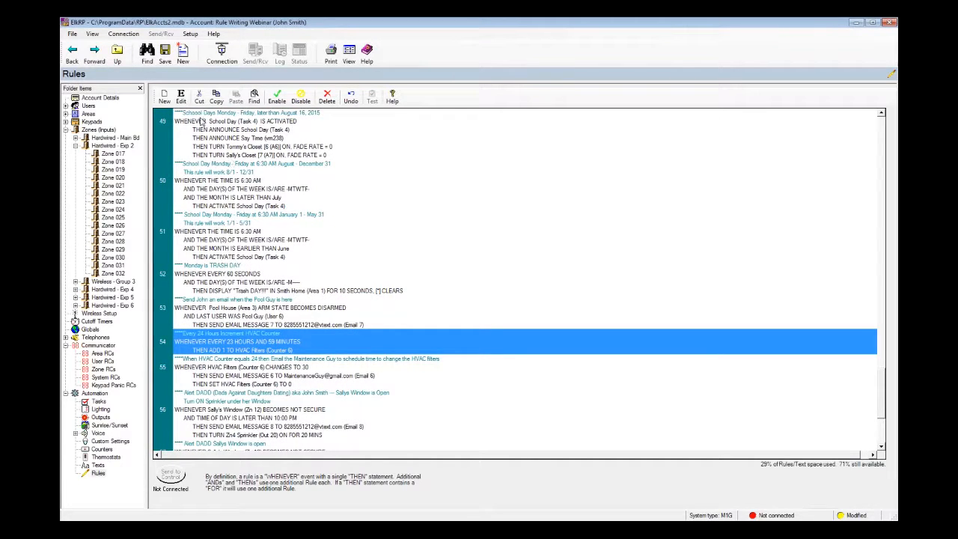
pyautogui.click(182, 97)
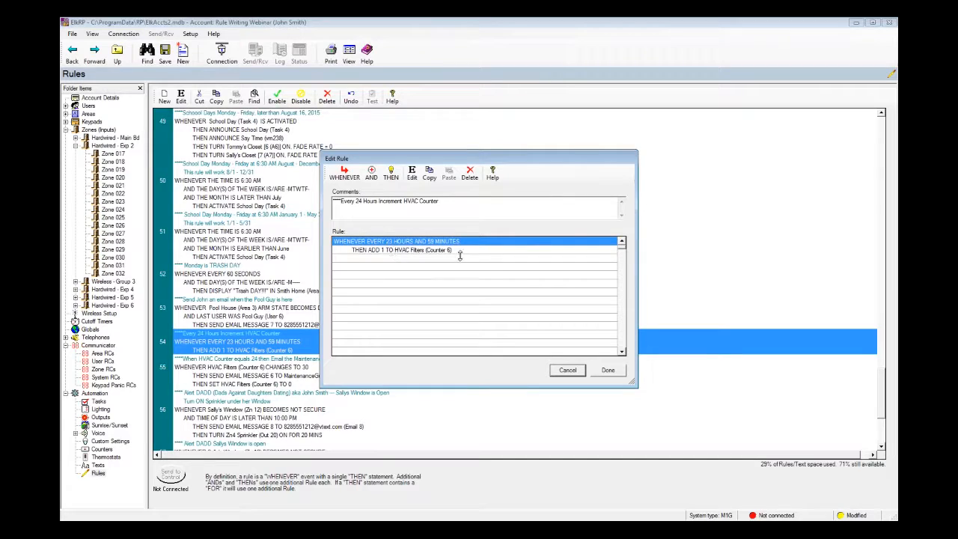
pyautogui.click(573, 372)
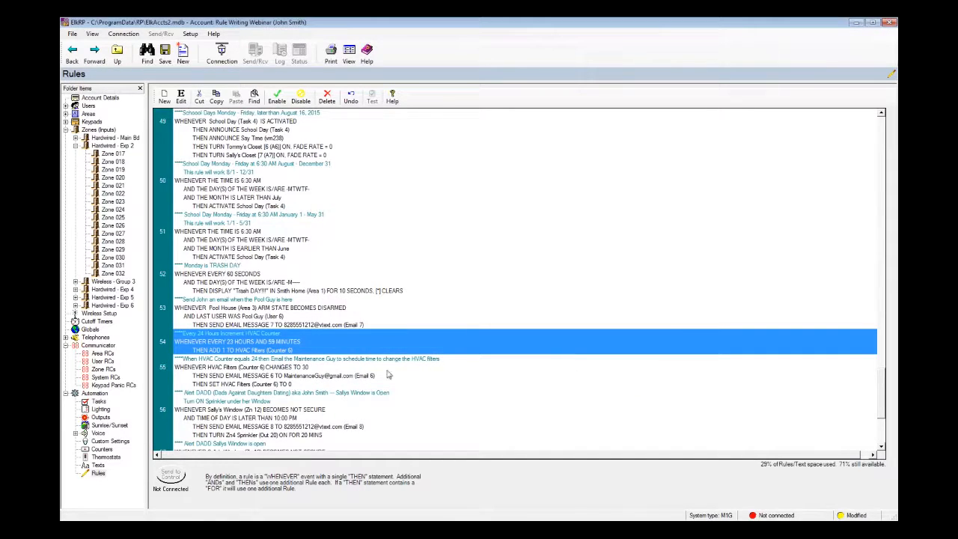
pyautogui.click(262, 374)
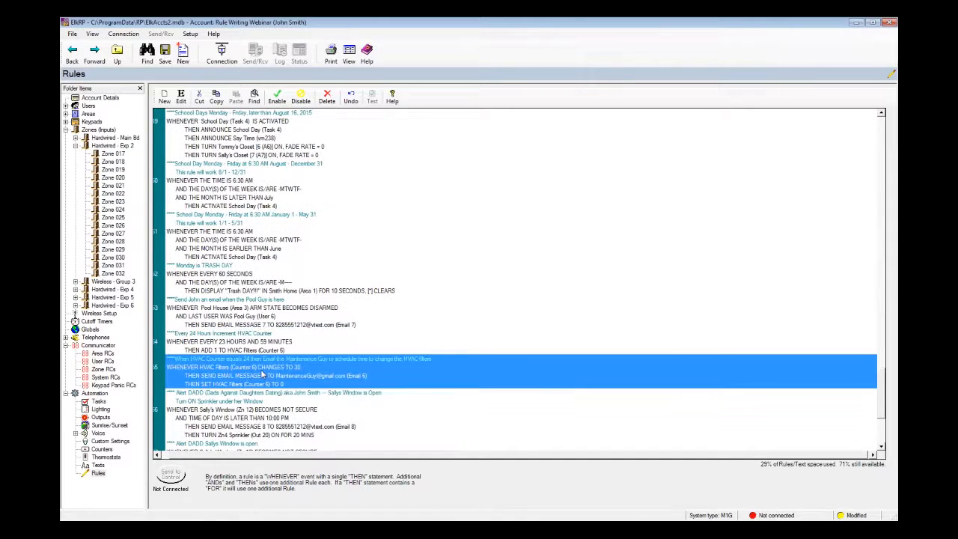
pyautogui.click(181, 99)
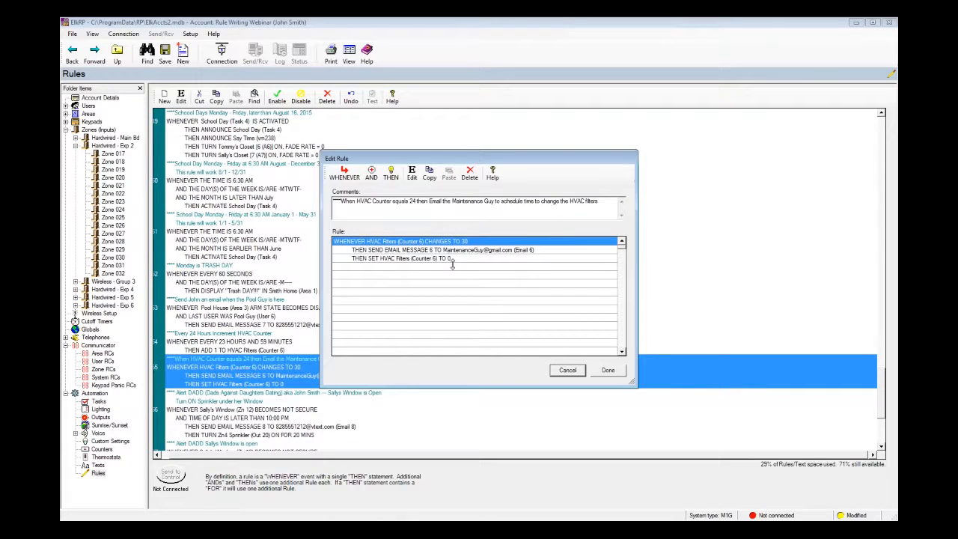
pyautogui.click(607, 372)
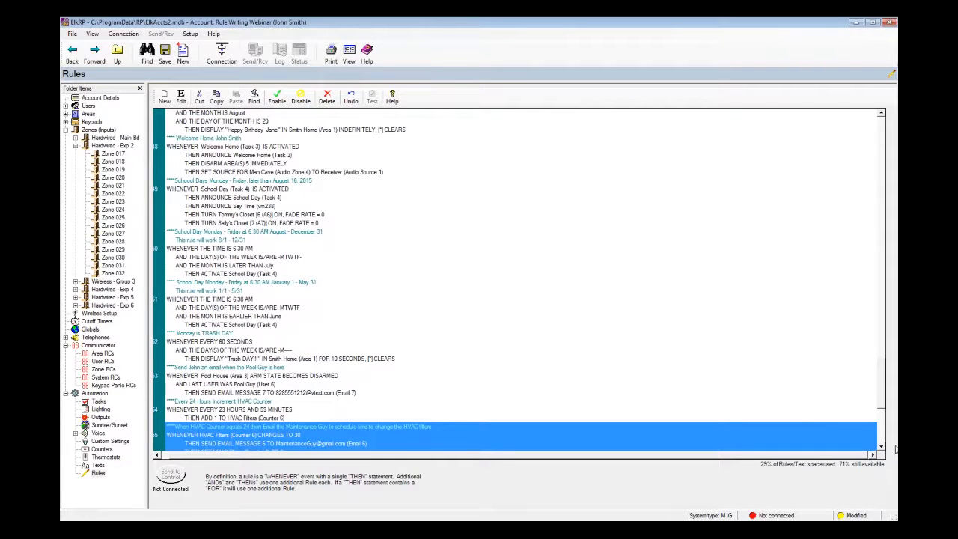
# Examine rules 56 and 57, which handle the Zn 12 window opening after 10:00 PM or before 6:00 AM, closing each one
pyautogui.moveTo(883, 447); pyautogui.dragTo(883, 447)
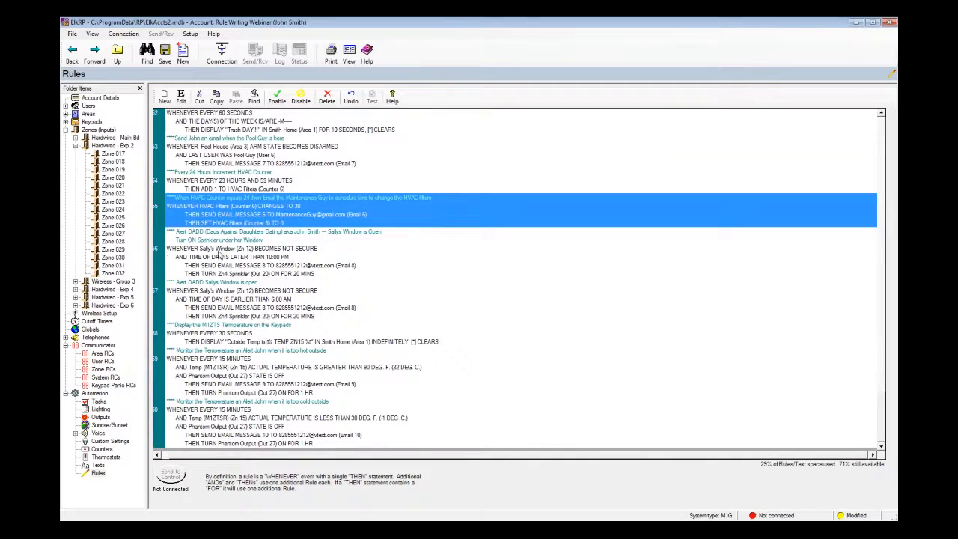
pyautogui.click(219, 253)
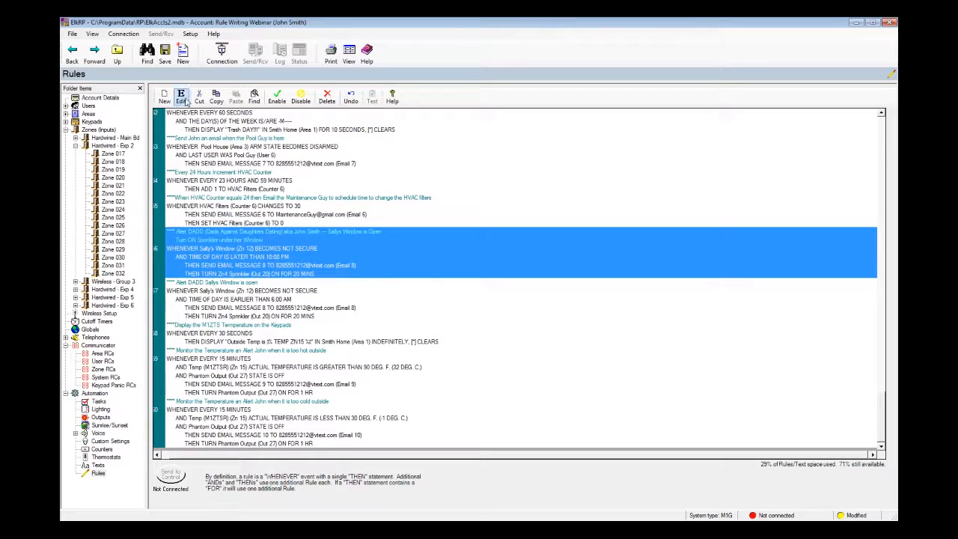
pyautogui.click(181, 97)
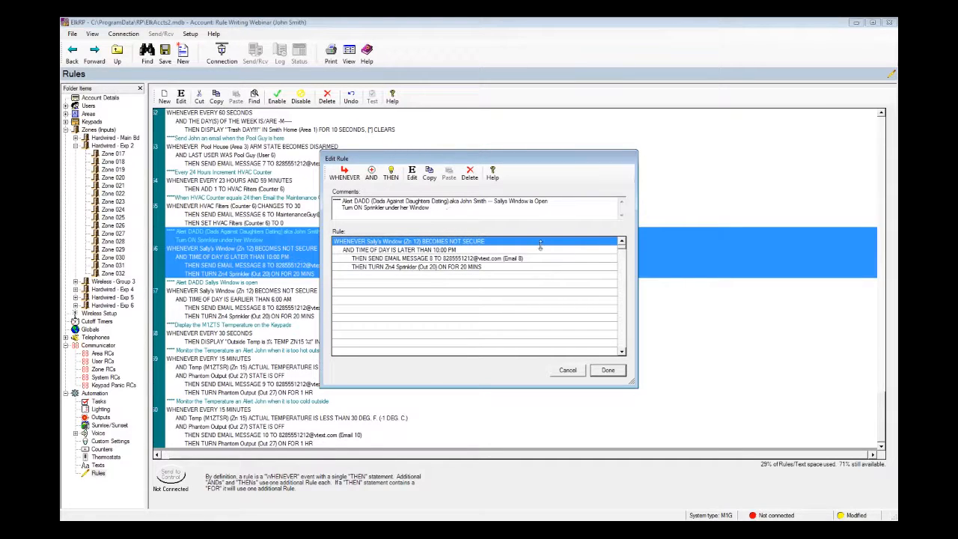
pyautogui.click(607, 370)
pyautogui.click(234, 299)
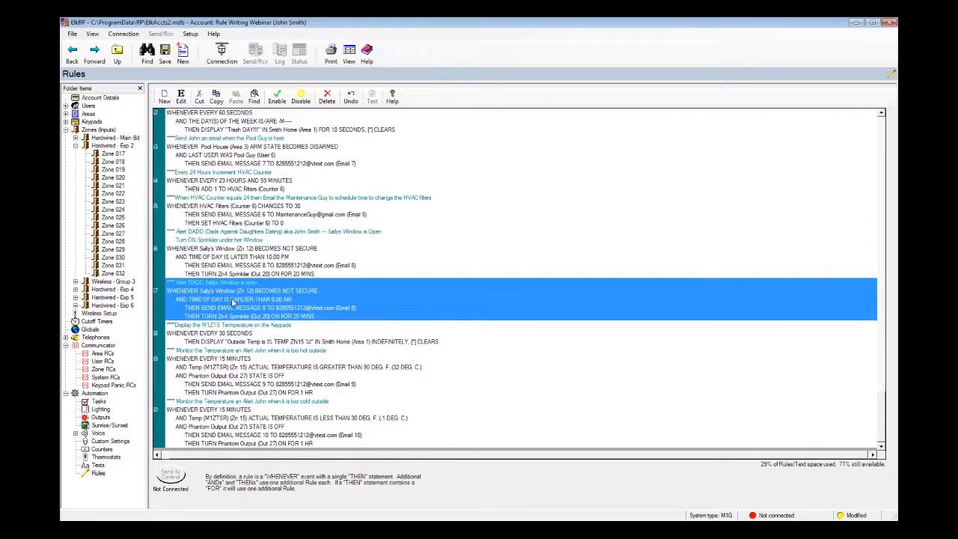
pyautogui.click(180, 98)
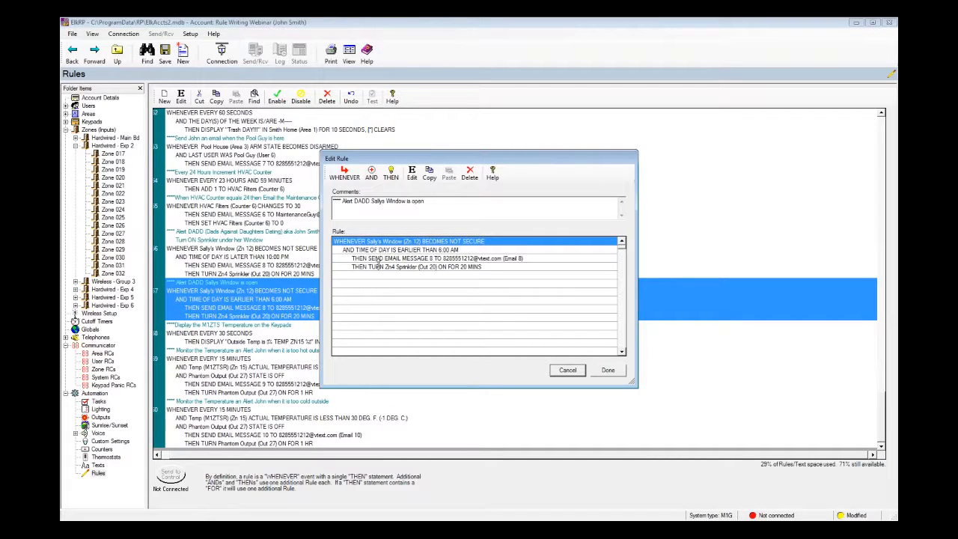
pyautogui.click(570, 373)
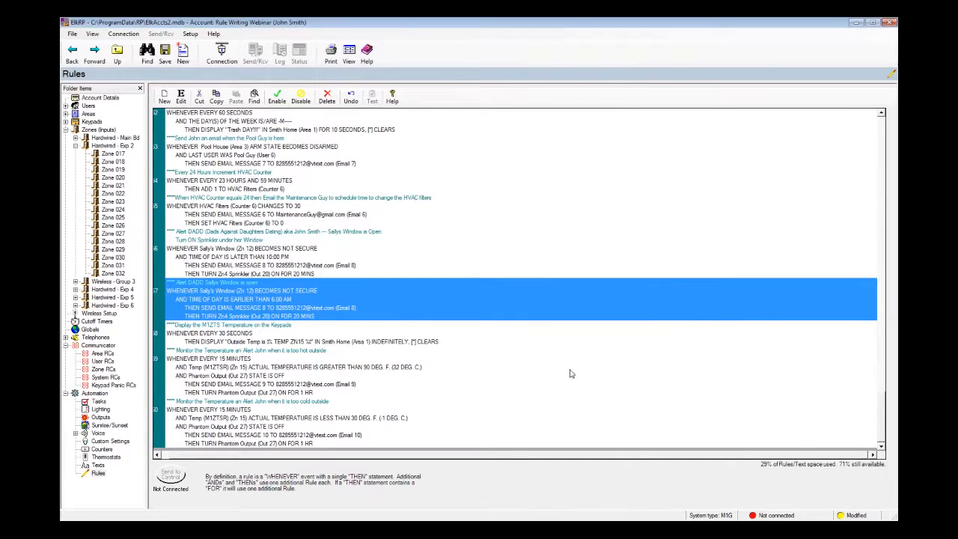
# Examine rule 58, which displays the Zn 15 outside temperature on the Area 1 keypads every 30 seconds, and close it
pyautogui.click(199, 340)
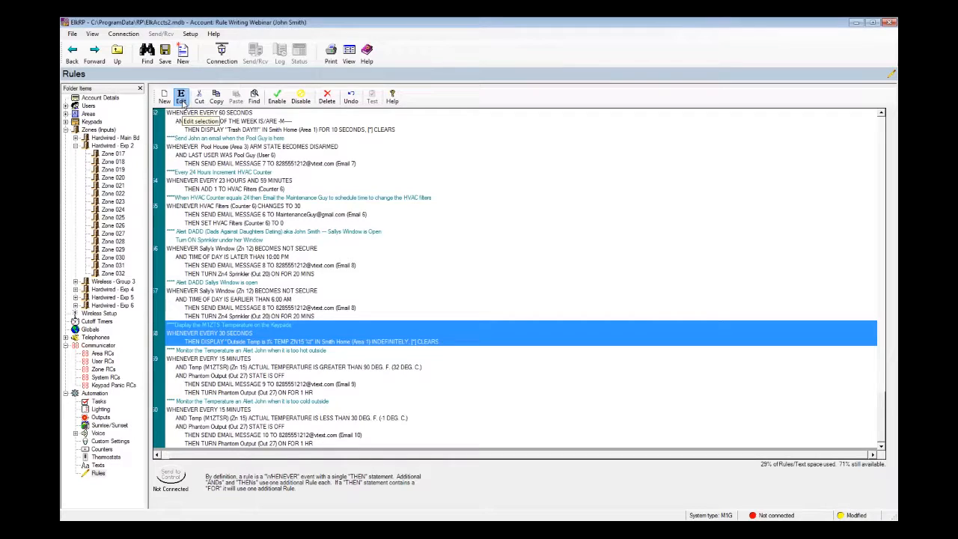
pyautogui.click(181, 99)
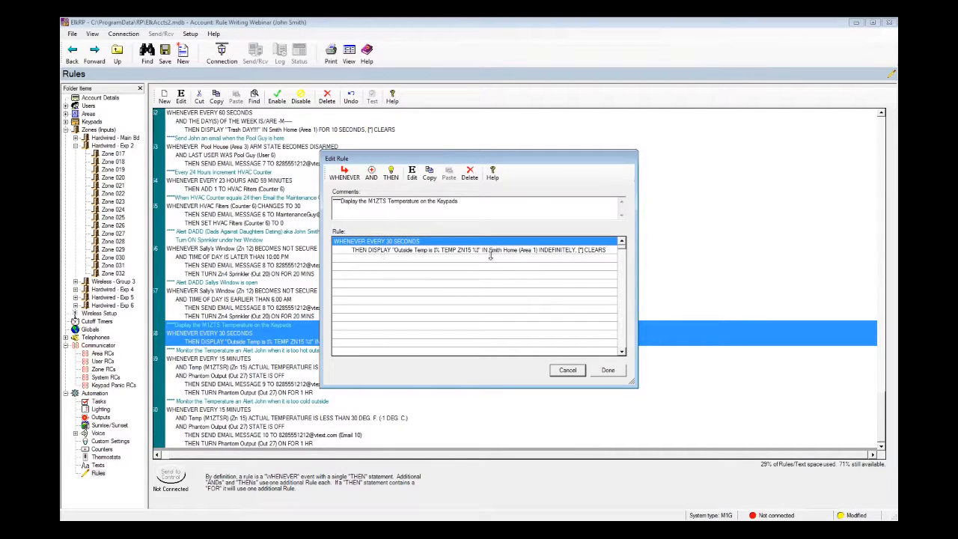
pyautogui.click(608, 370)
# Examine rules 59 and 60, which use Phantom Output 27 to limit email alerts above 90 or below 30 degrees F, closing each one
pyautogui.click(264, 385)
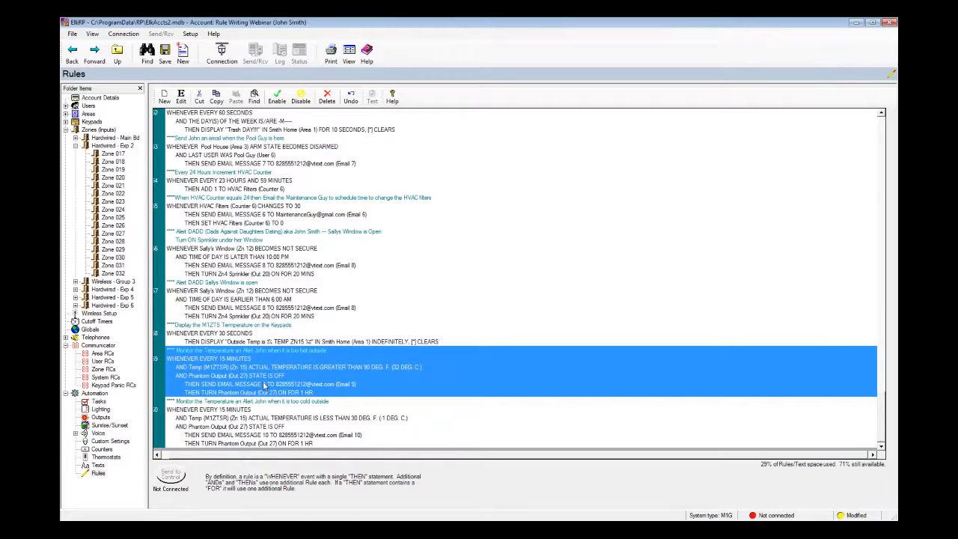
pyautogui.click(181, 99)
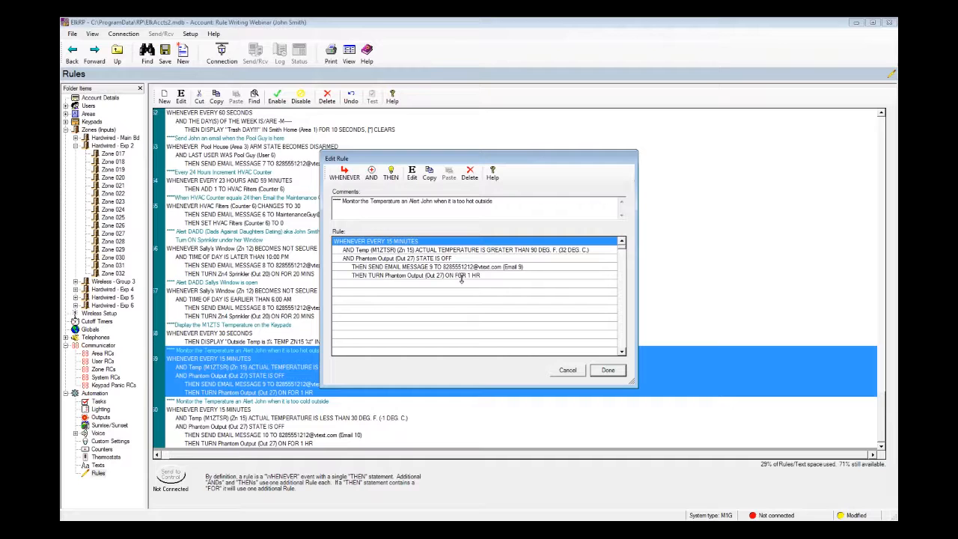
pyautogui.click(570, 371)
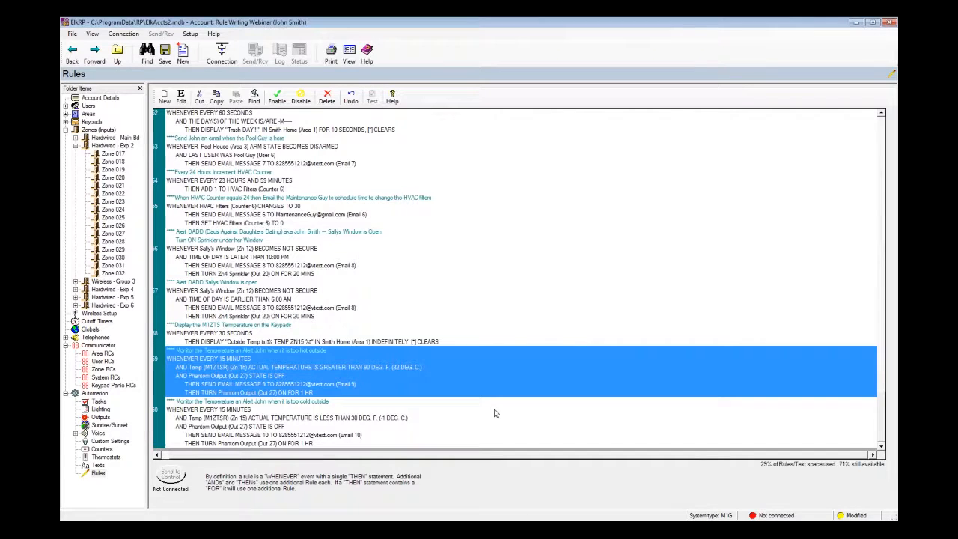
pyautogui.click(268, 423)
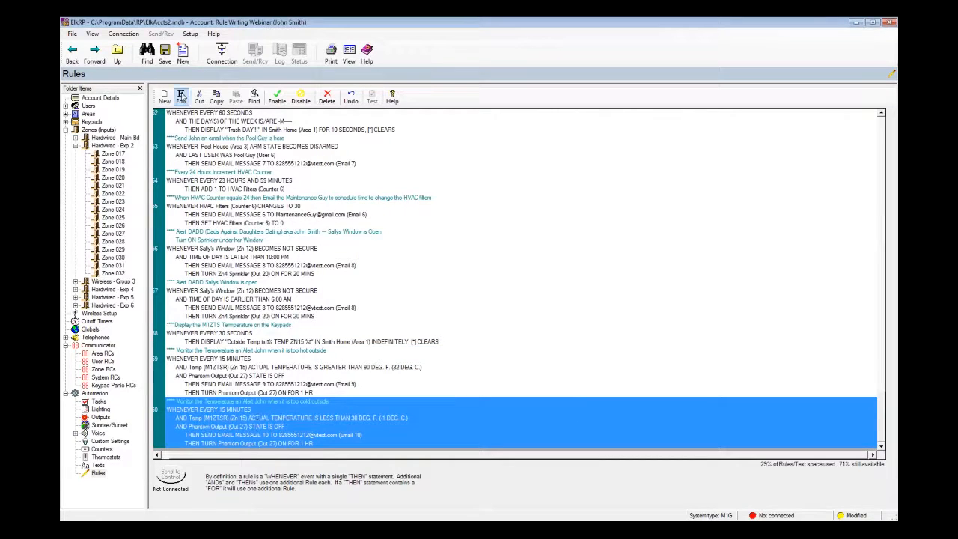
pyautogui.click(182, 97)
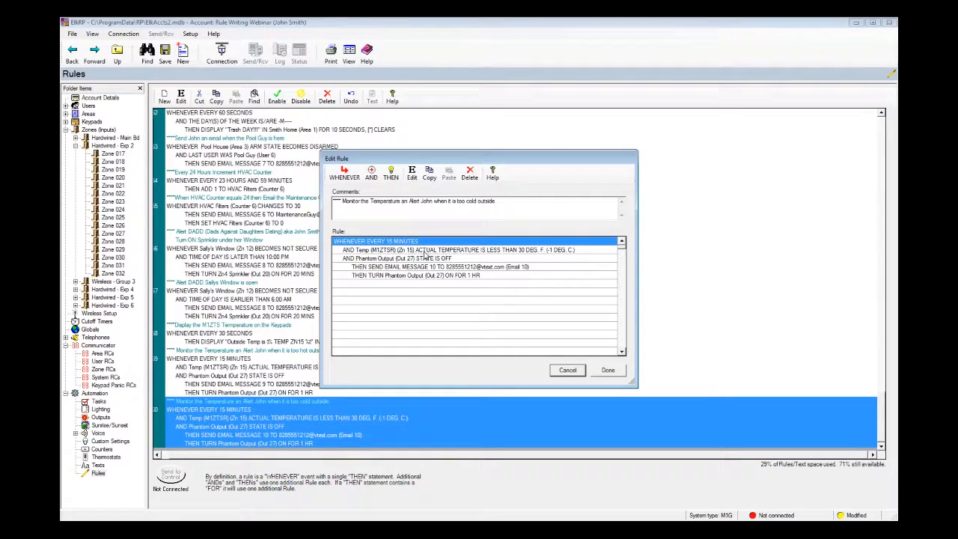
pyautogui.click(614, 377)
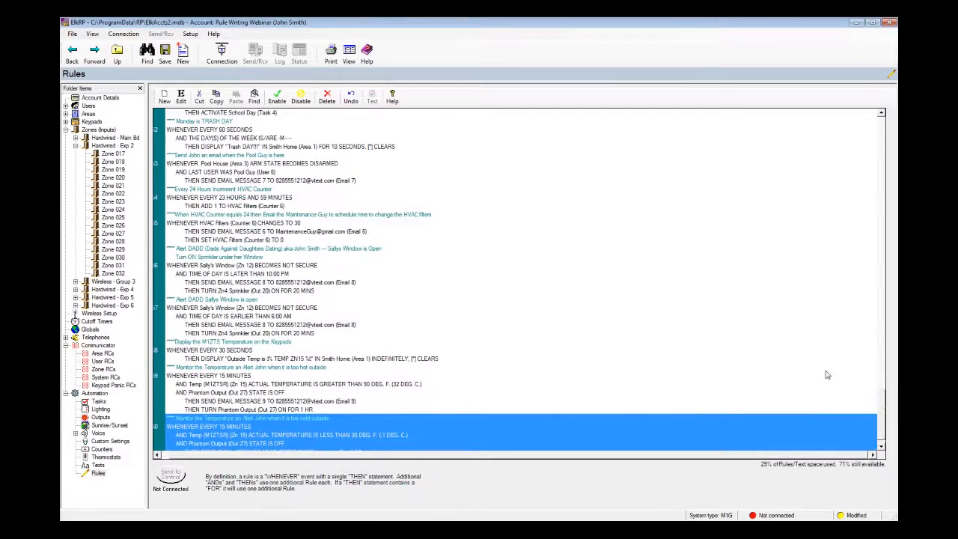
pyautogui.scroll(-1, 883, 408)
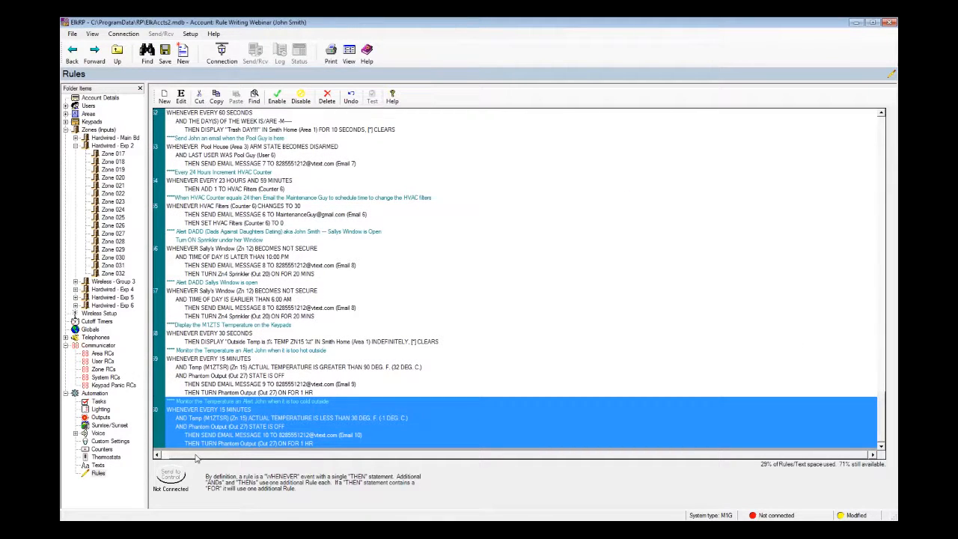
# Widen the folder list slightly and view the account's Users list
pyautogui.moveTo(195, 456); pyautogui.dragTo(193, 456)
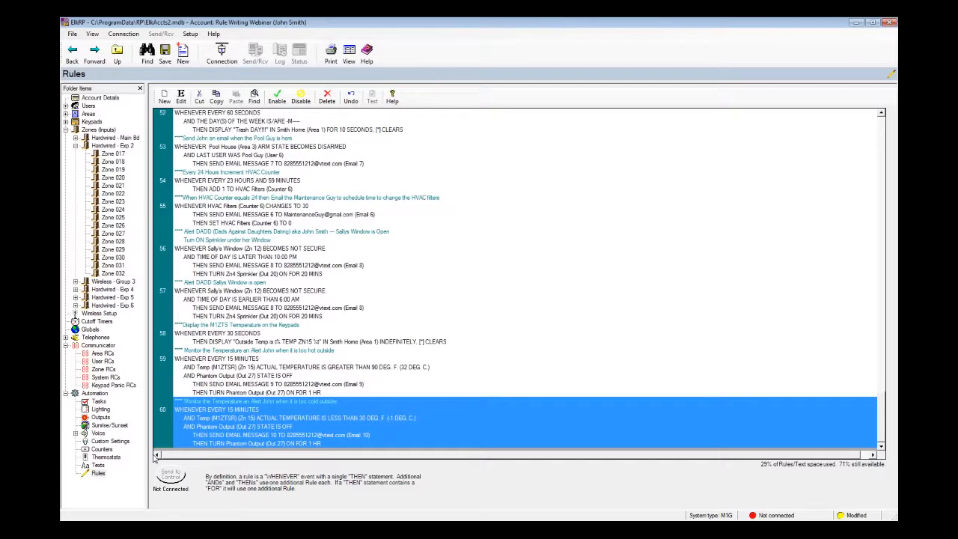
pyautogui.moveTo(147, 366); pyautogui.dragTo(150, 352)
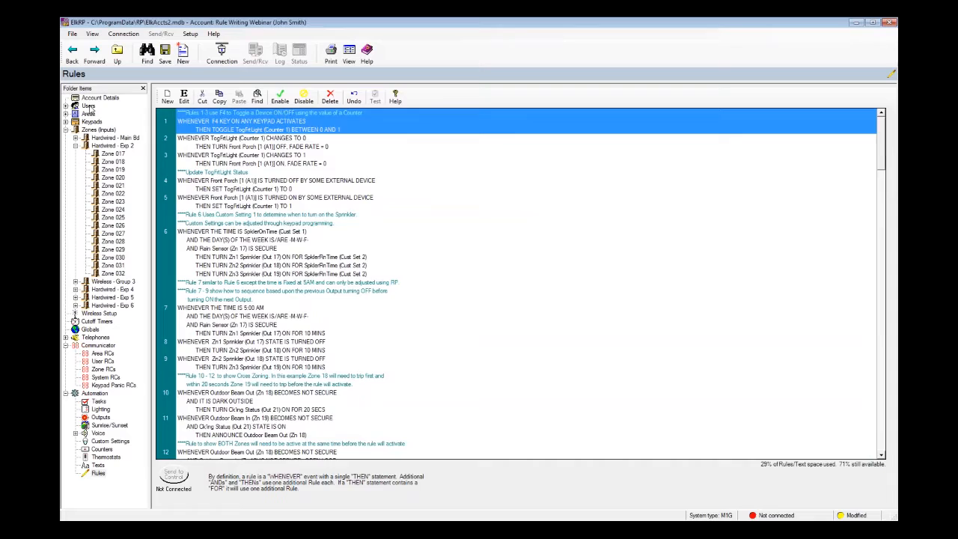
pyautogui.click(88, 106)
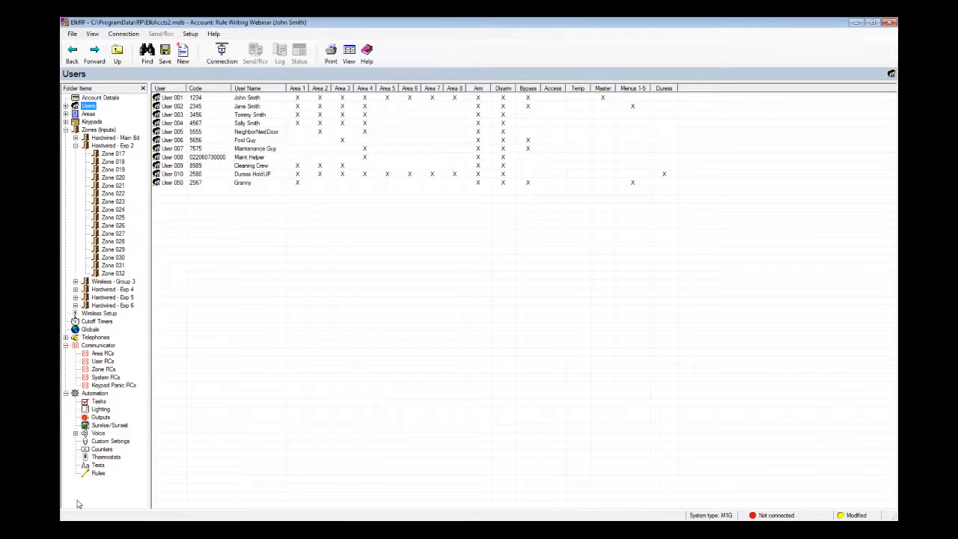
# Create a new rule with a WHENEVER Access trigger limited to the Maintenance Bld (KP 5) keypad
pyautogui.click(102, 476)
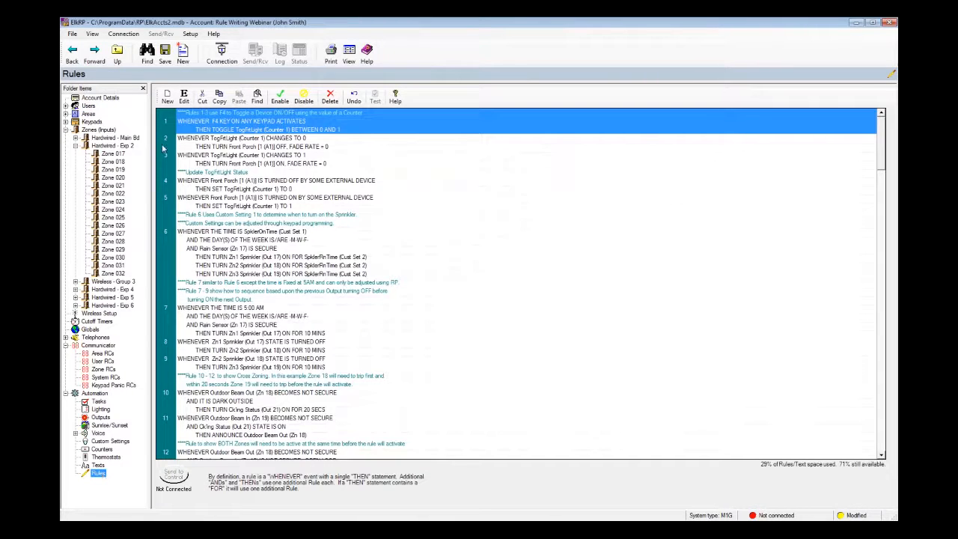
pyautogui.click(166, 99)
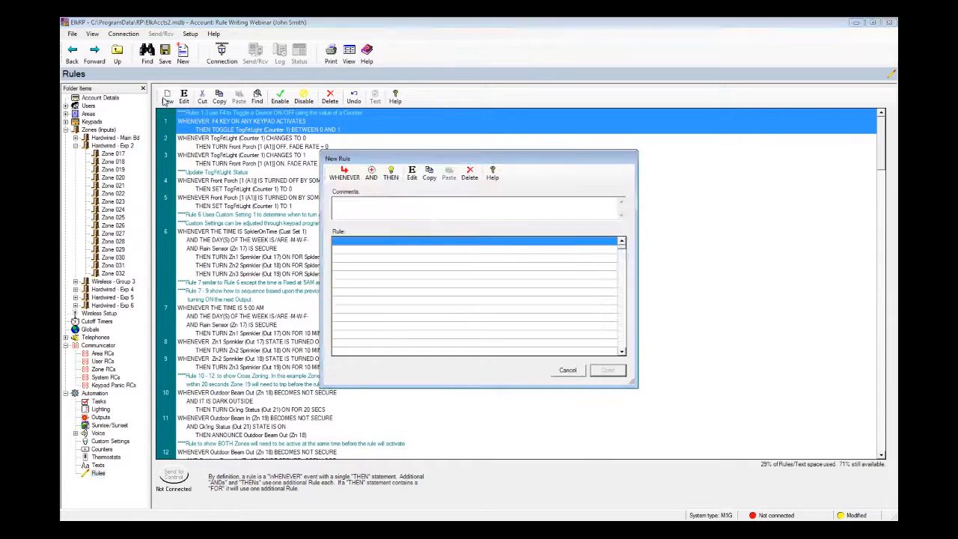
pyautogui.click(345, 178)
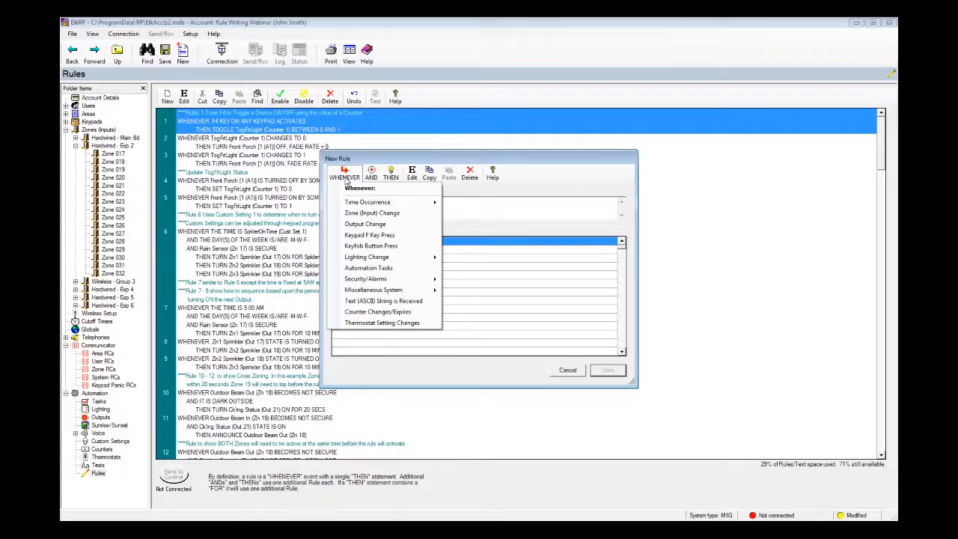
pyautogui.moveTo(389, 279)
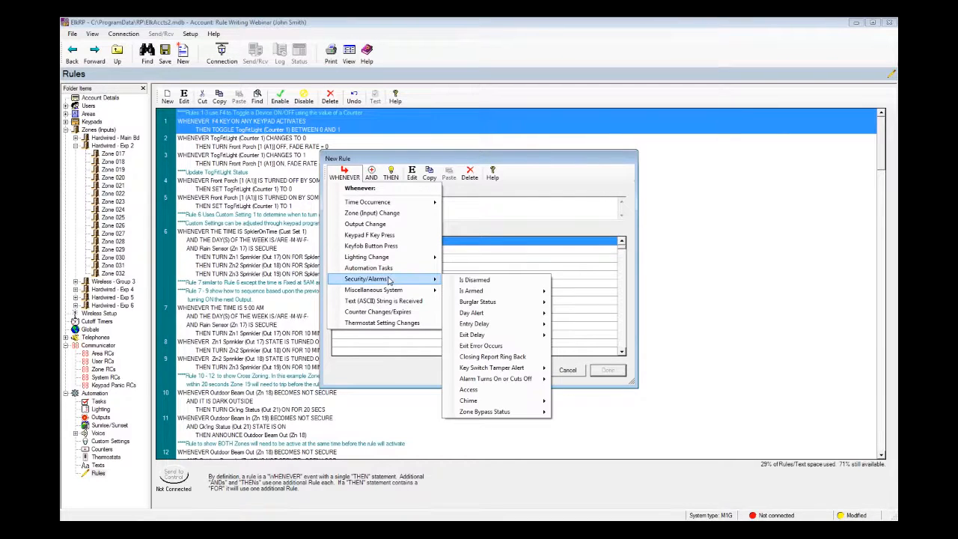
pyautogui.click(471, 392)
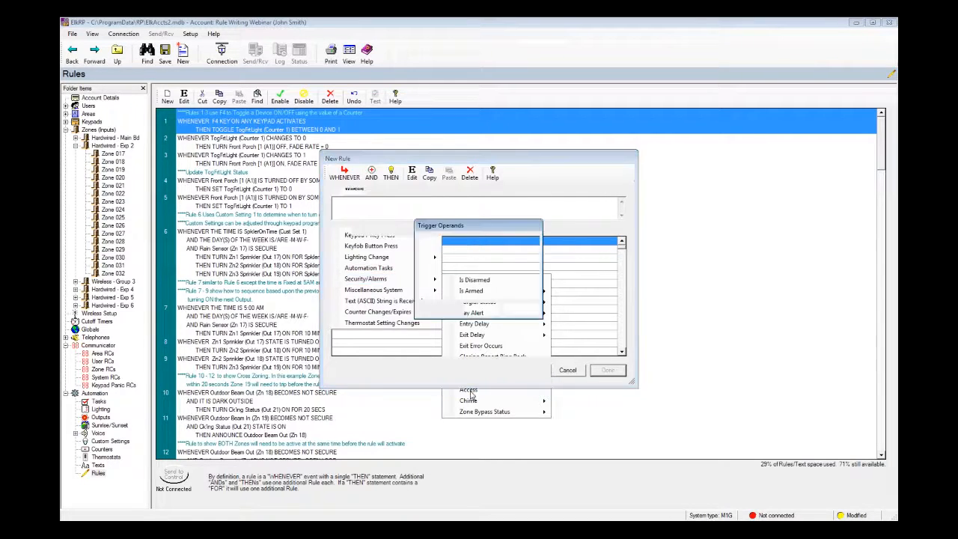
pyautogui.click(432, 259)
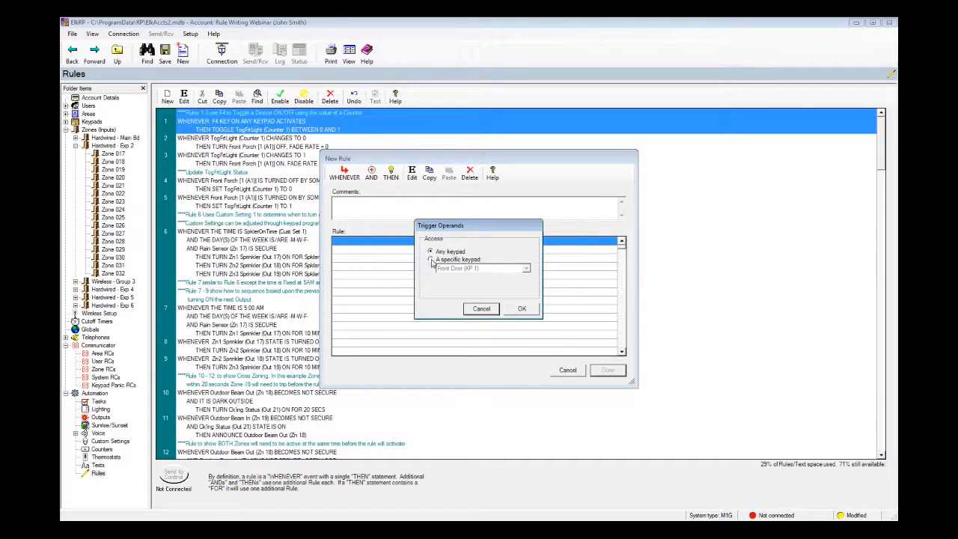
pyautogui.click(526, 269)
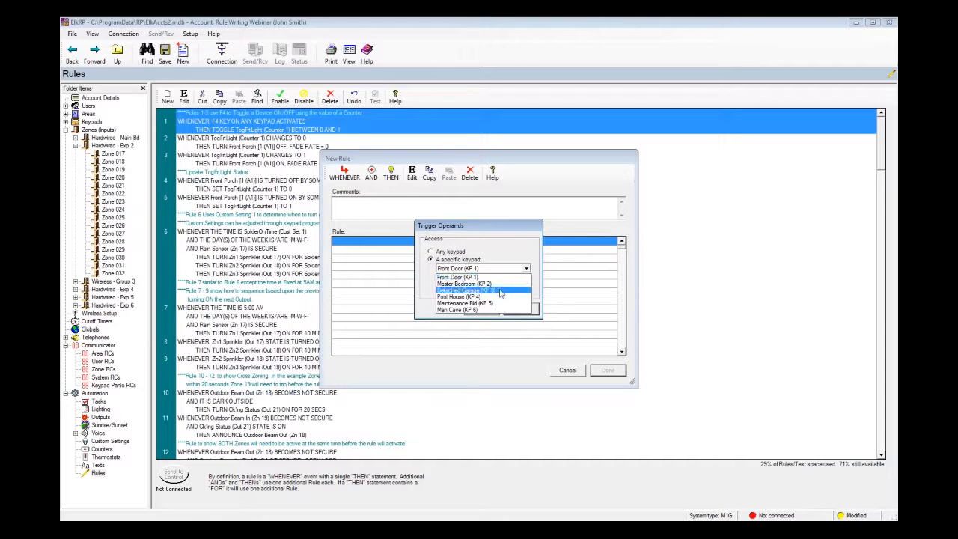
pyautogui.click(464, 302)
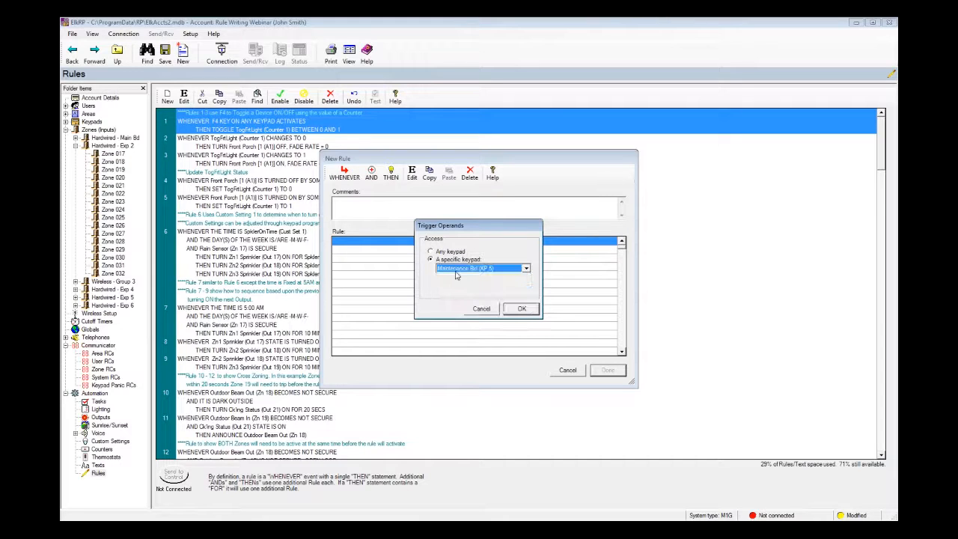
pyautogui.click(523, 311)
# Add an AND condition to the new rule requiring that the last user was Maintenance Guy (User 7)
pyautogui.click(372, 176)
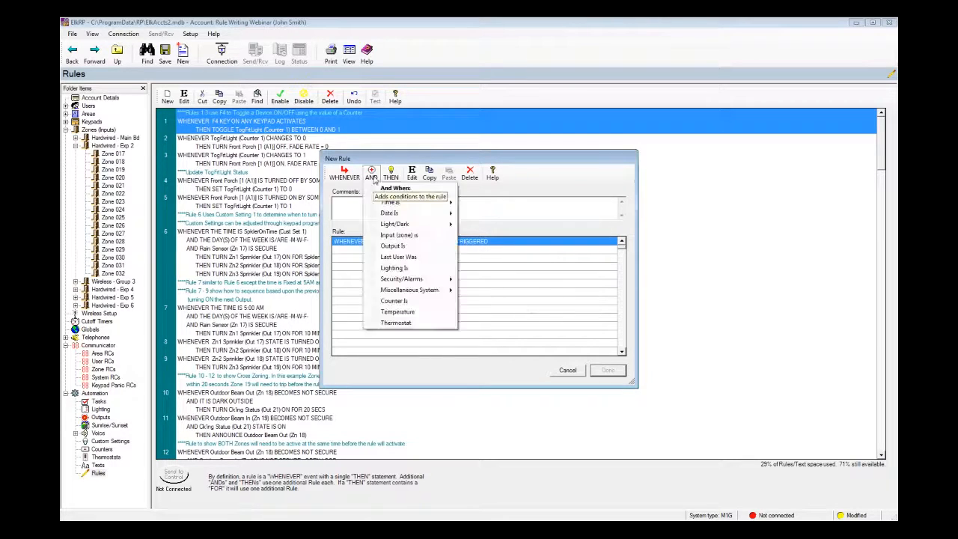
pyautogui.click(398, 256)
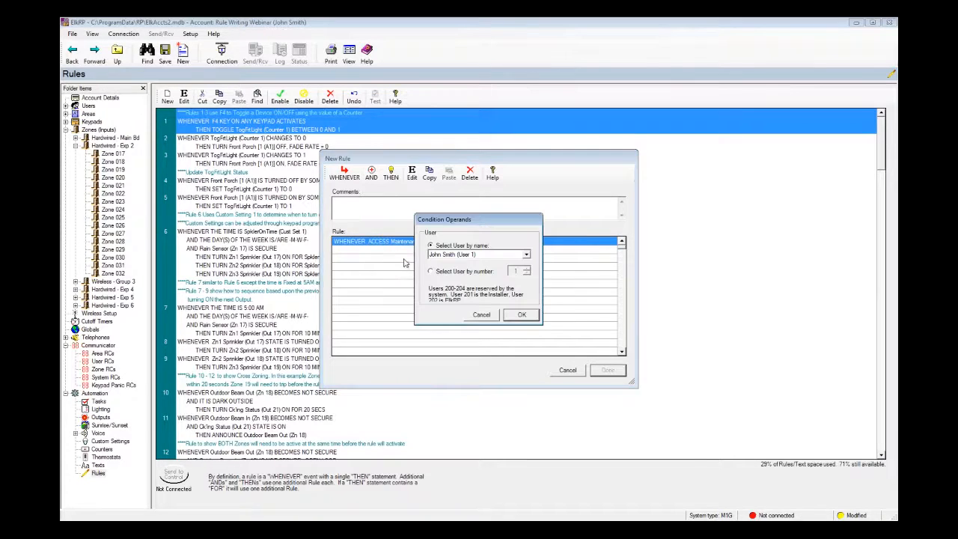
pyautogui.click(526, 255)
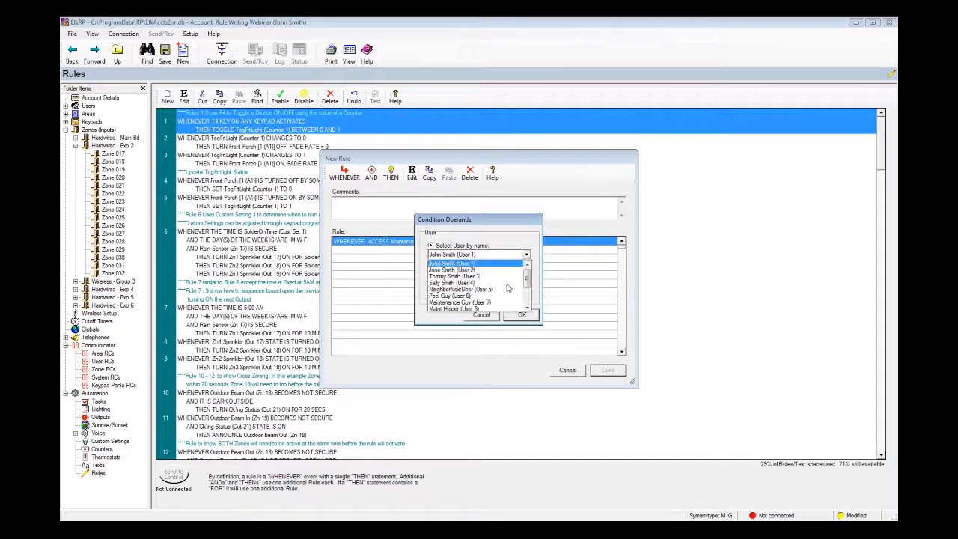
pyautogui.click(476, 303)
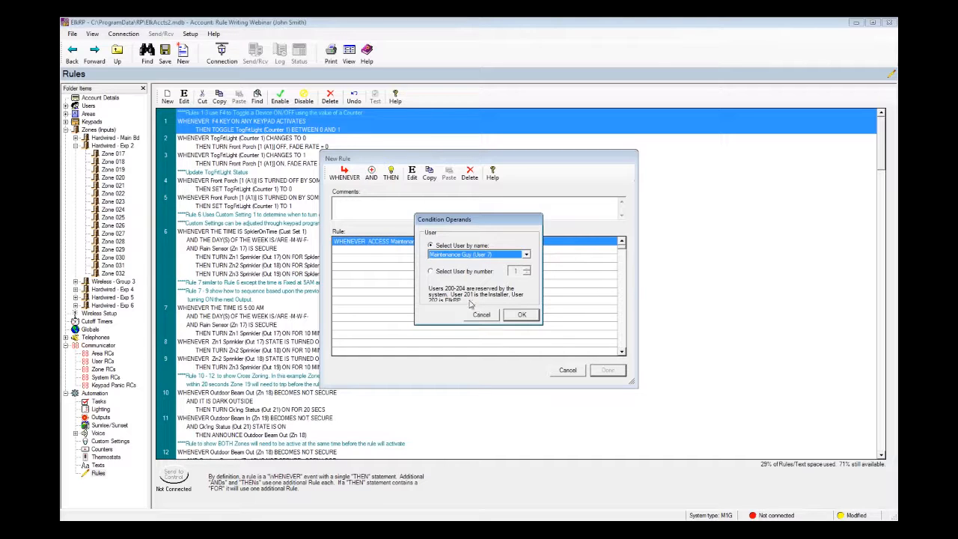
pyautogui.click(522, 314)
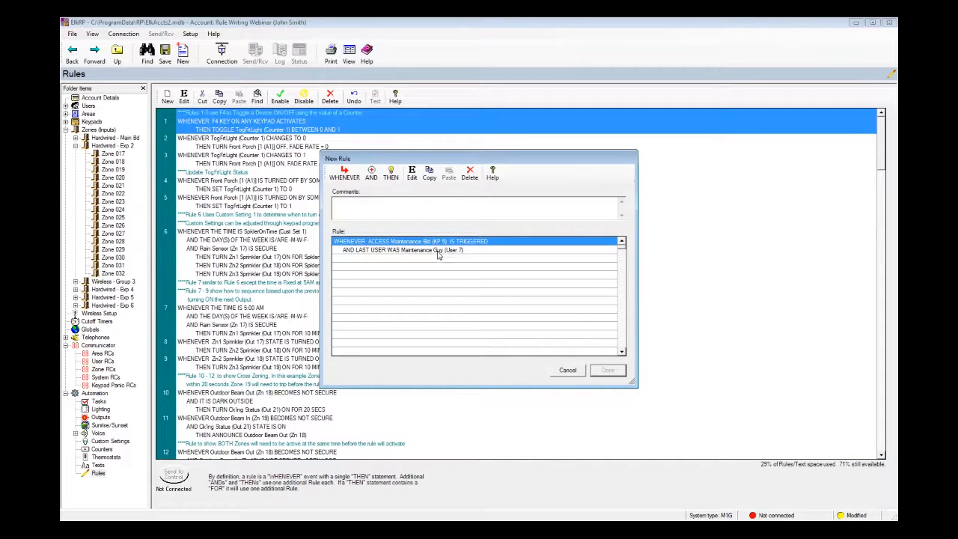
# Add a THEN action that disarms only Area 4, and finish the new rule
pyautogui.click(391, 174)
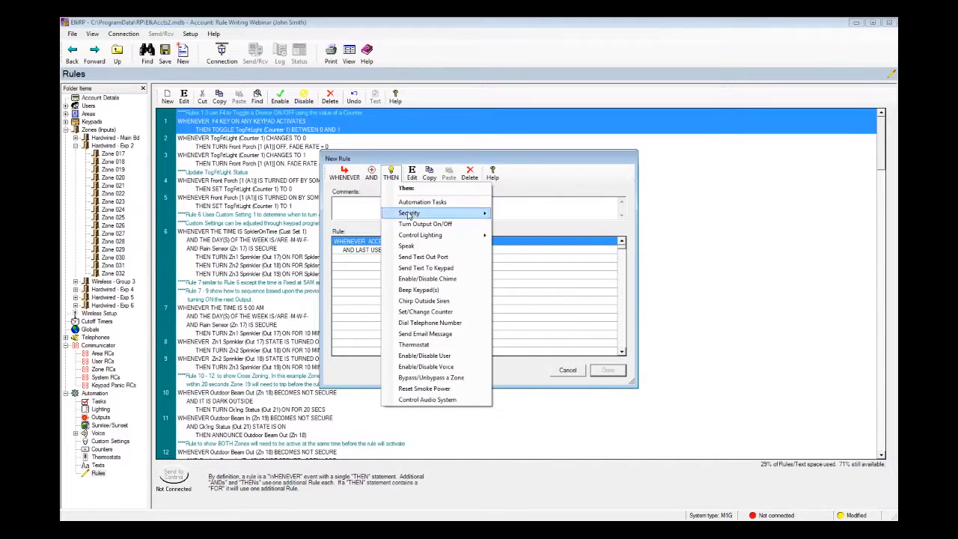
pyautogui.moveTo(409, 216)
pyautogui.click(526, 230)
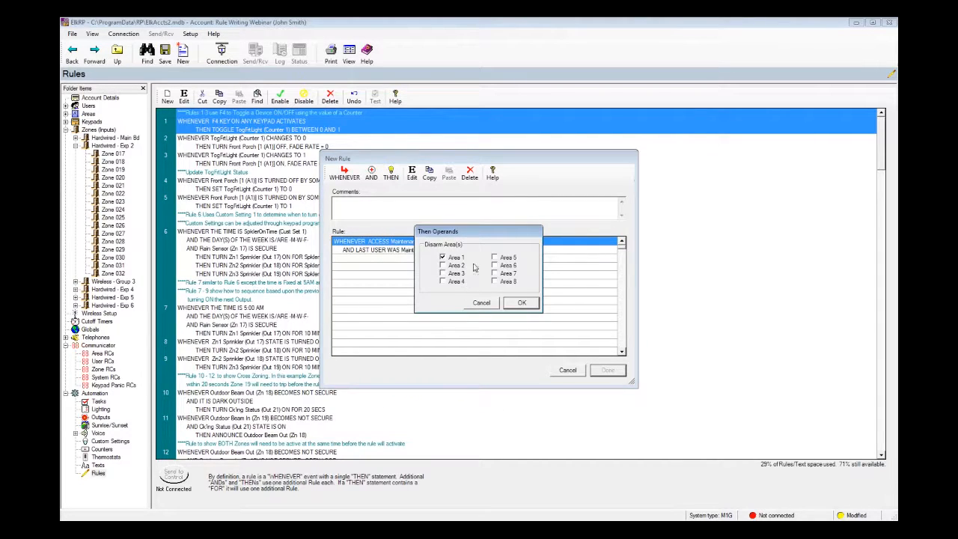
pyautogui.click(442, 280)
pyautogui.click(523, 304)
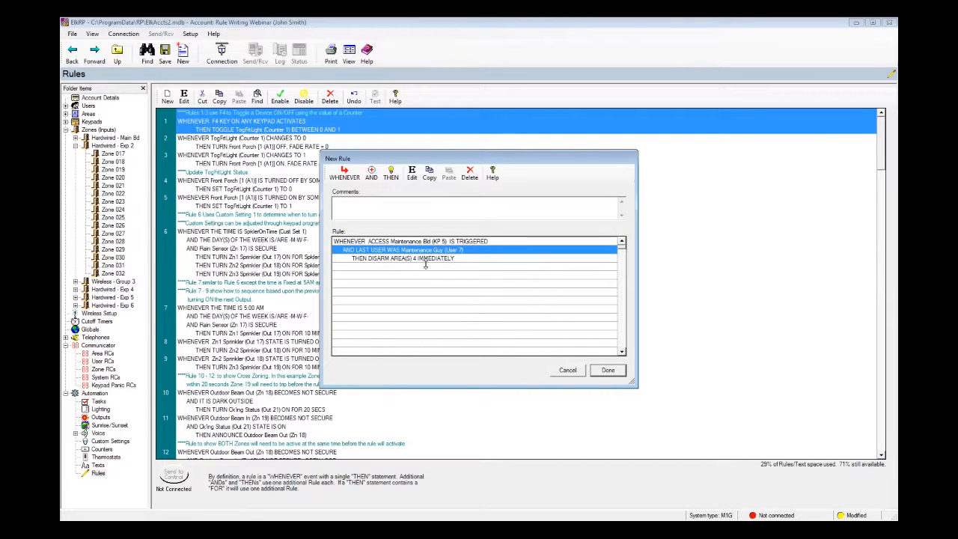
pyautogui.click(604, 370)
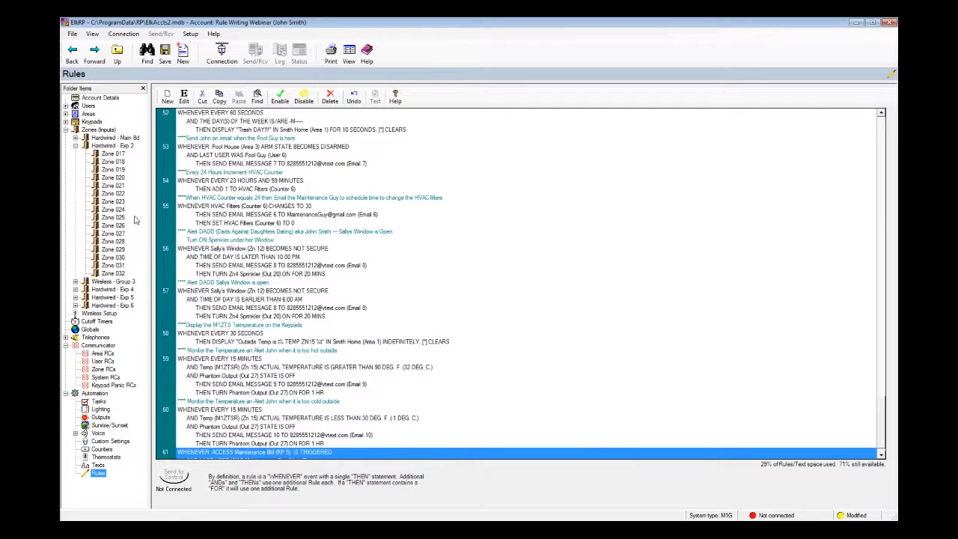
# Check the Areas list for Area 4's name and return to the end of the rules list
pyautogui.click(90, 114)
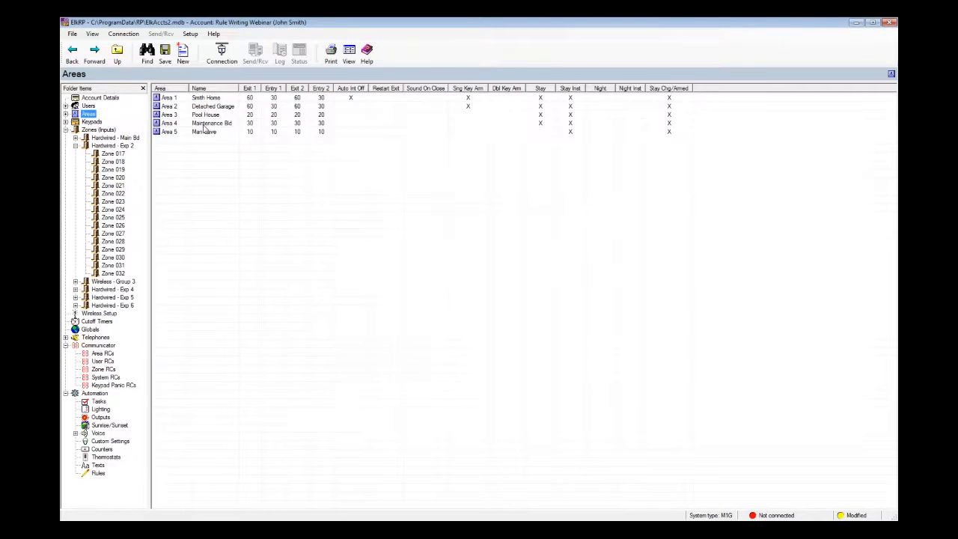
pyautogui.click(98, 473)
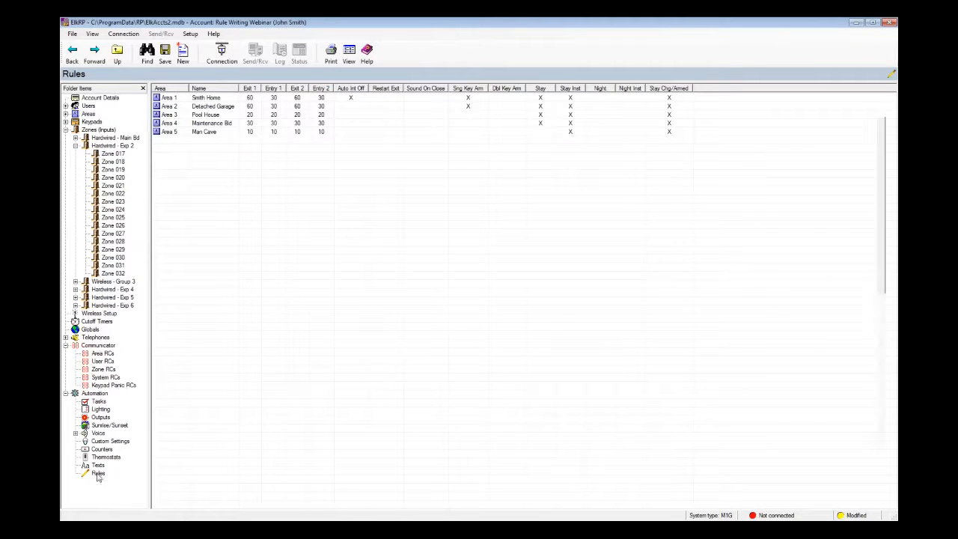
pyautogui.moveTo(881, 163); pyautogui.dragTo(881, 475)
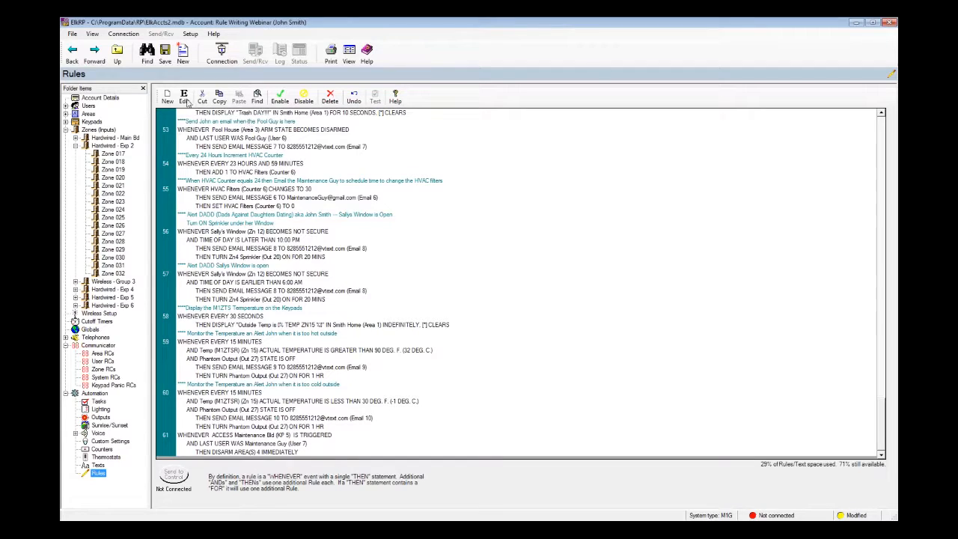
# Open the F4 key rule for editing and add an AND condition that the time of day is later than 6:00 AM
pyautogui.click(184, 99)
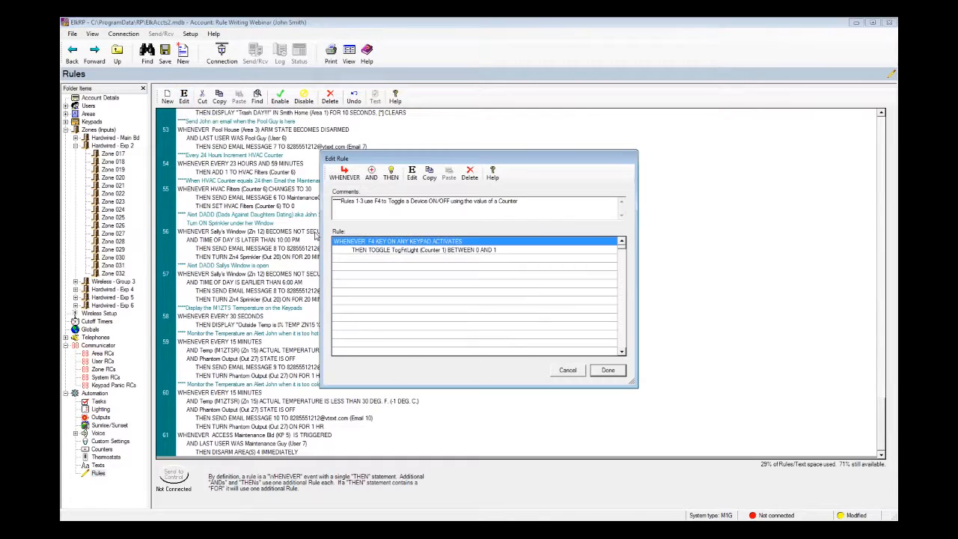
pyautogui.click(372, 180)
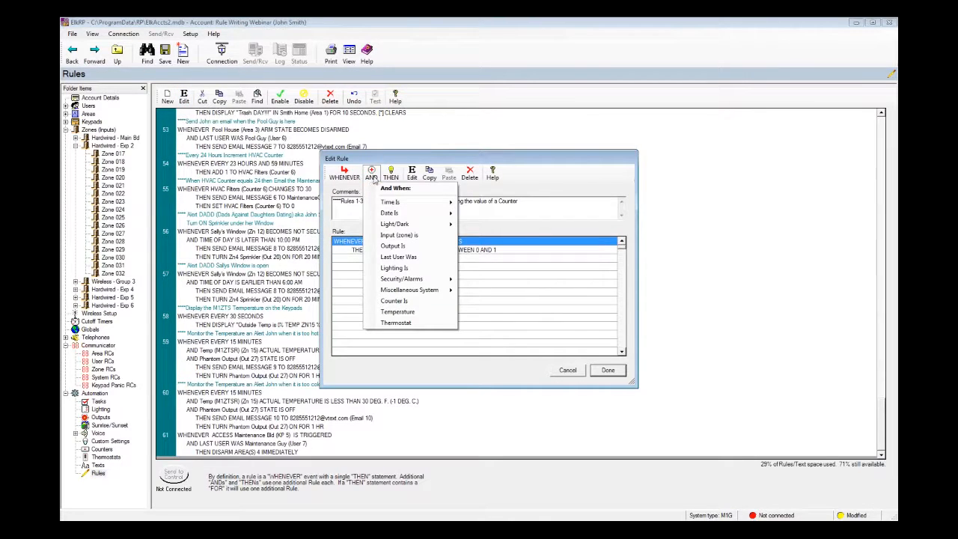
pyautogui.moveTo(391, 207)
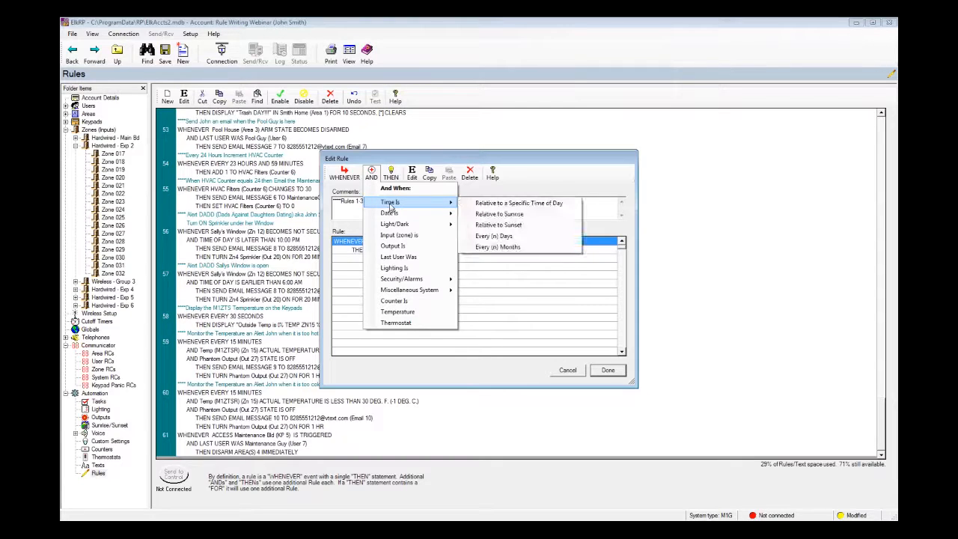
pyautogui.click(476, 205)
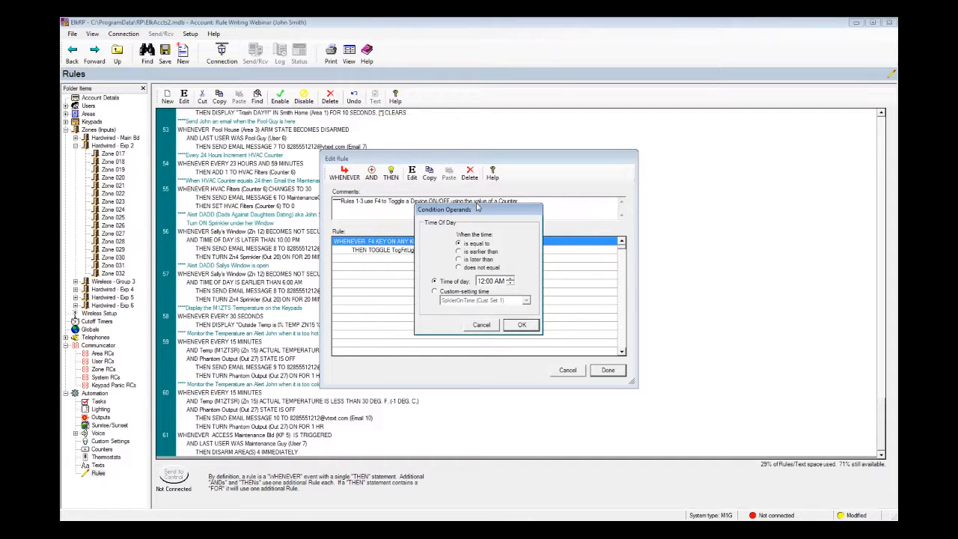
pyautogui.click(459, 259)
pyautogui.click(482, 282)
pyautogui.write('6')
pyautogui.click(529, 327)
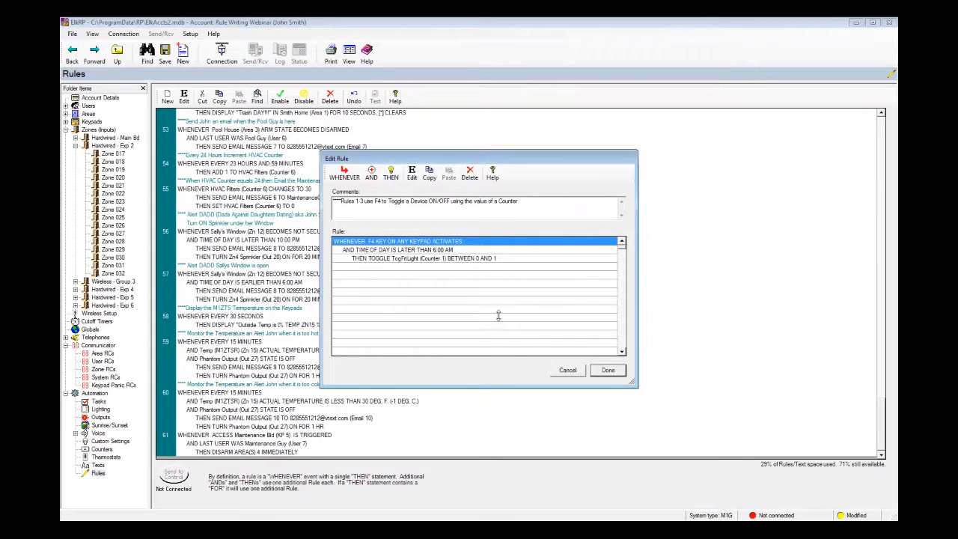
# Add an AND condition to the F4 key rule that the time is earlier than 5:00 PM, and finish editing
pyautogui.click(371, 177)
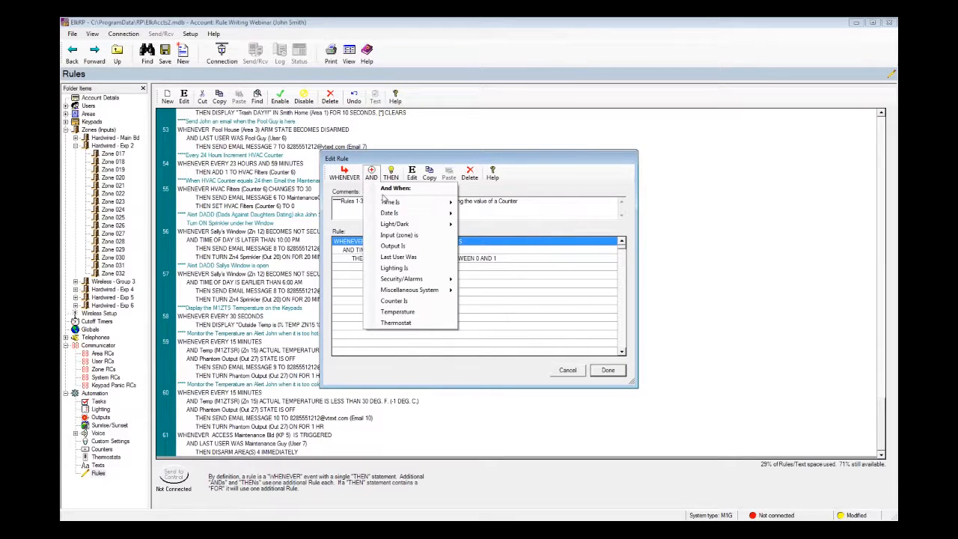
pyautogui.moveTo(386, 202)
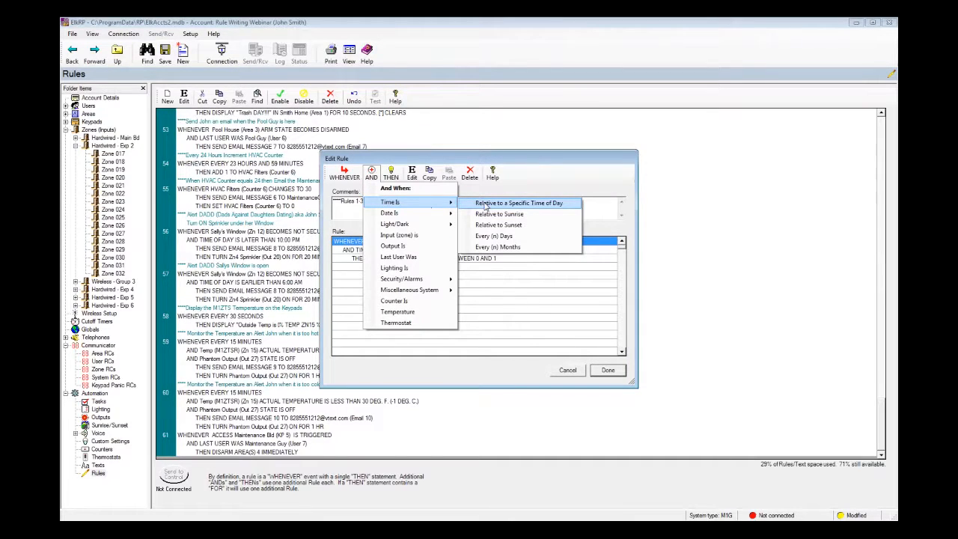
pyautogui.click(485, 204)
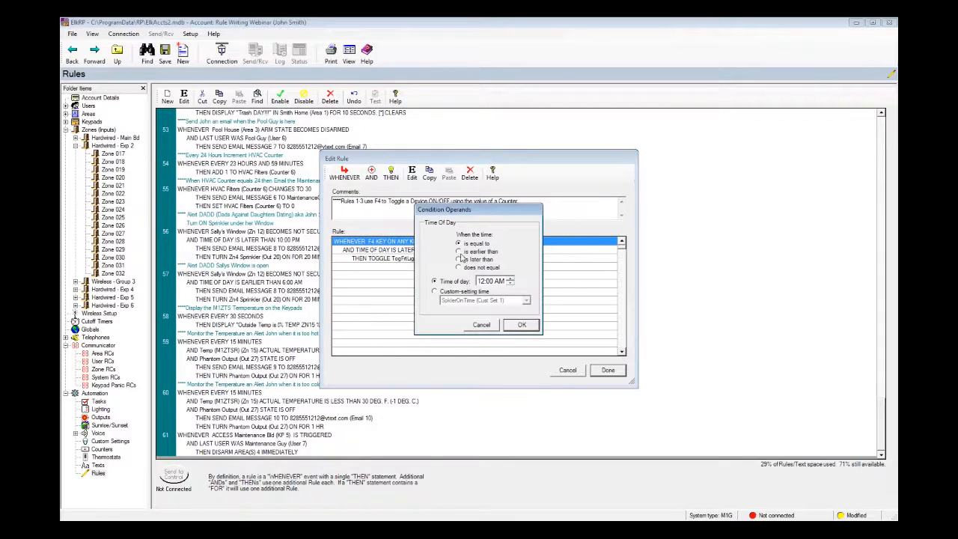
pyautogui.click(483, 282)
pyautogui.write('5')
pyautogui.click(499, 282)
pyautogui.click(509, 279)
pyautogui.click(529, 326)
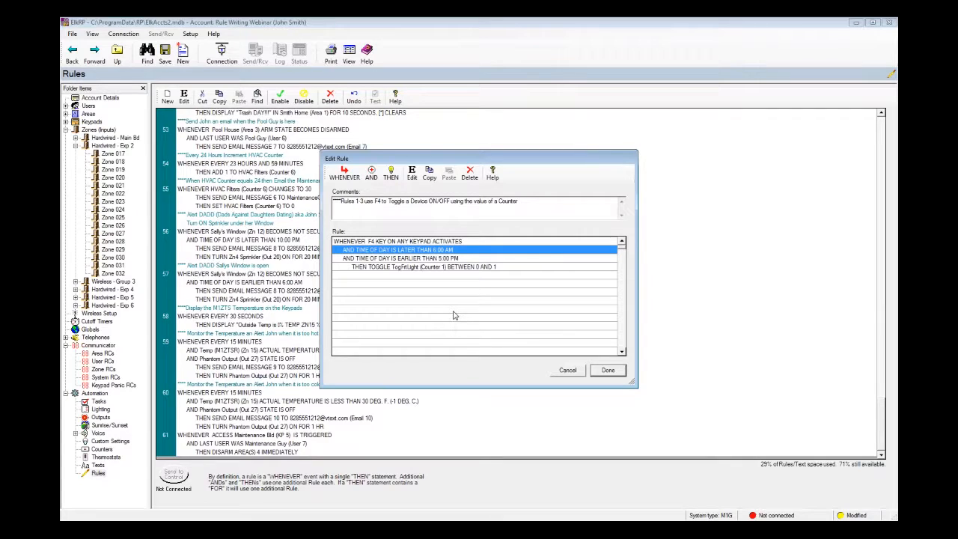
pyautogui.click(619, 374)
# Edit rule 61 for Maintenance Bld access and add an AND condition that the time of day is later than 6:00 AM
pyautogui.moveTo(882, 155); pyautogui.dragTo(892, 453)
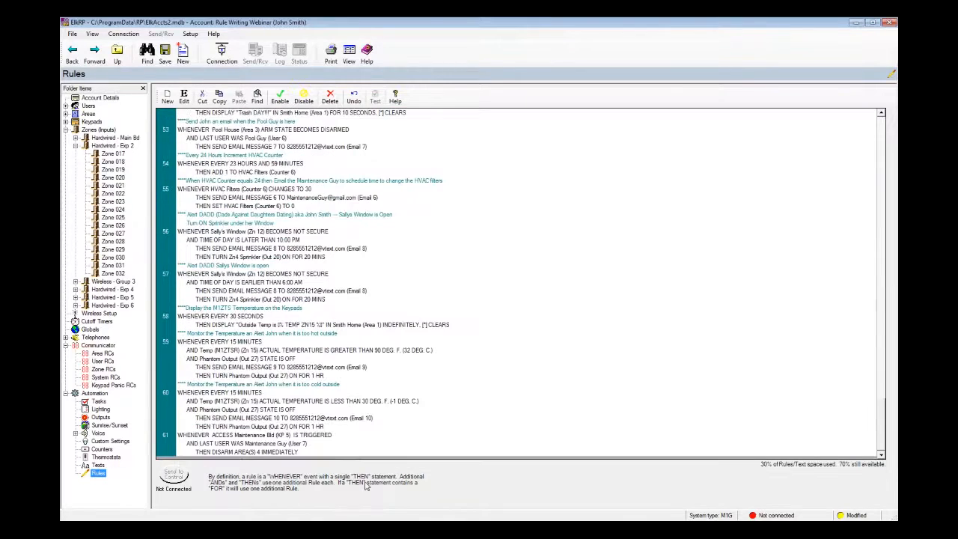
pyautogui.click(255, 449)
pyautogui.click(184, 99)
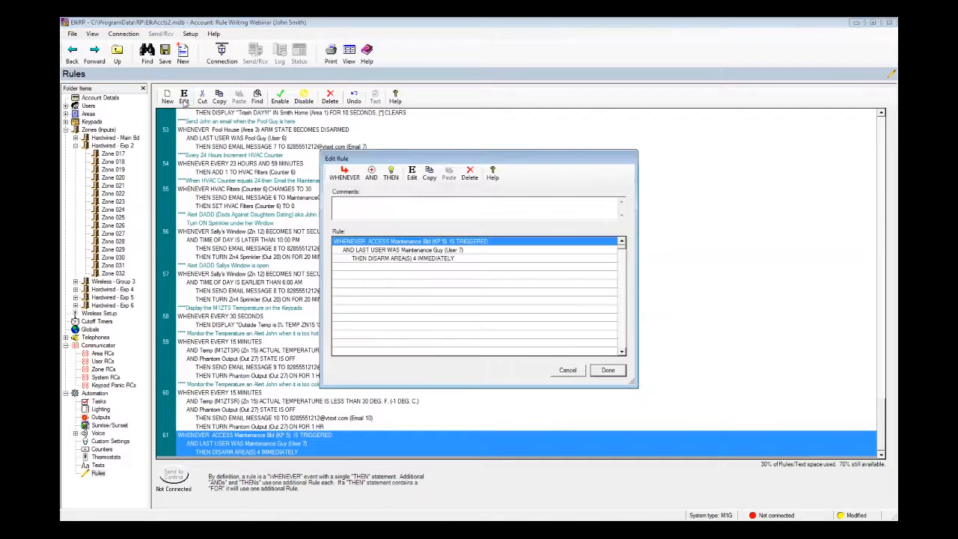
pyautogui.click(370, 176)
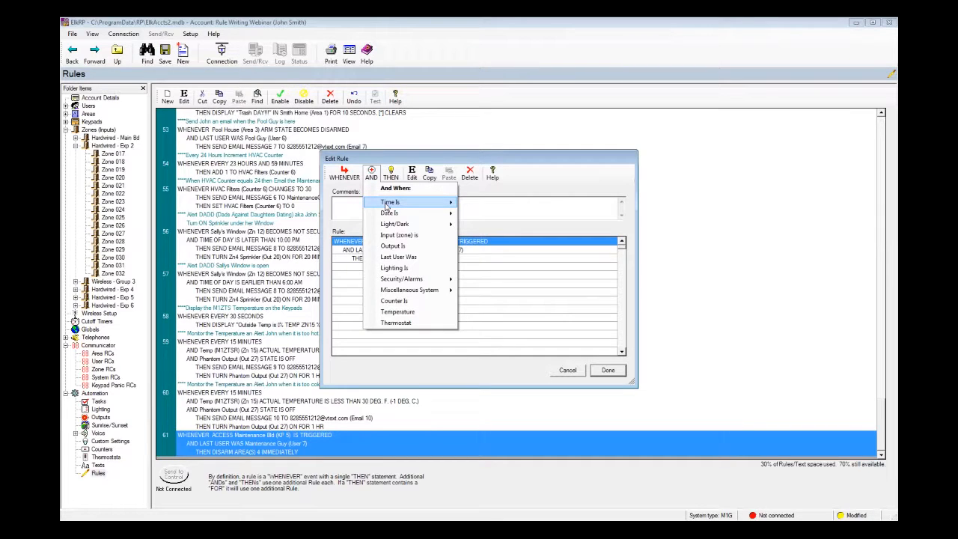
pyautogui.moveTo(388, 203)
pyautogui.click(535, 210)
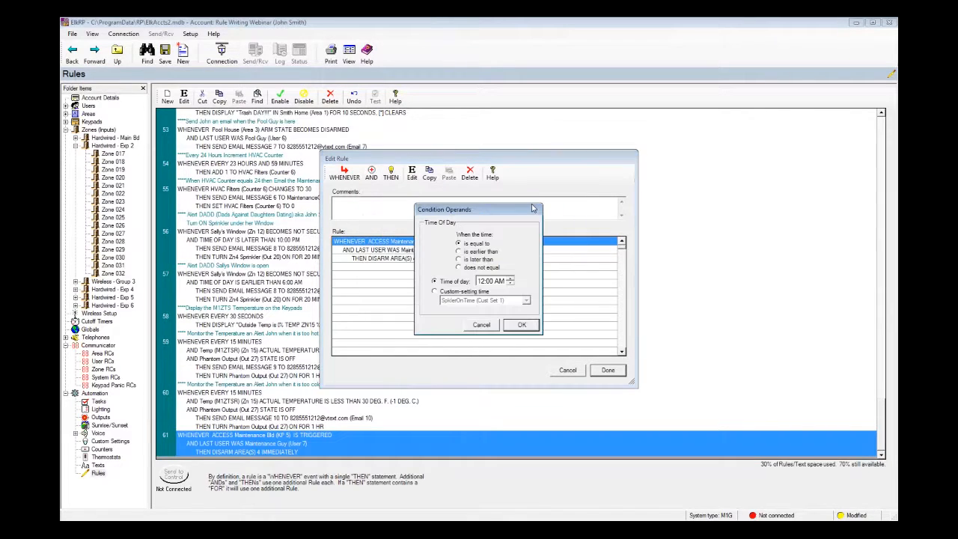
pyautogui.click(458, 259)
pyautogui.click(479, 282)
pyautogui.write('6')
pyautogui.click(524, 325)
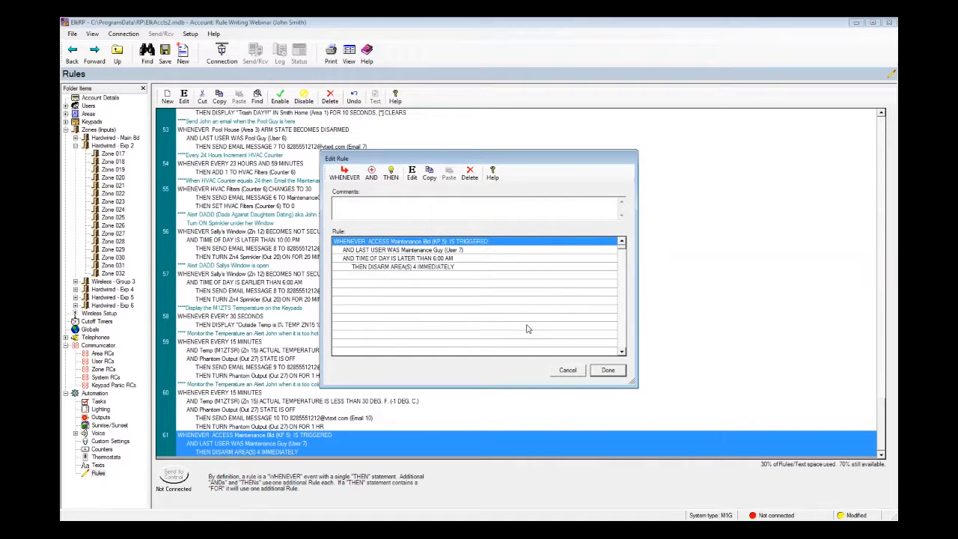
# Add an AND condition to the Maintenance Bld access rule that the time of day is earlier than 6:00 PM
pyautogui.click(372, 176)
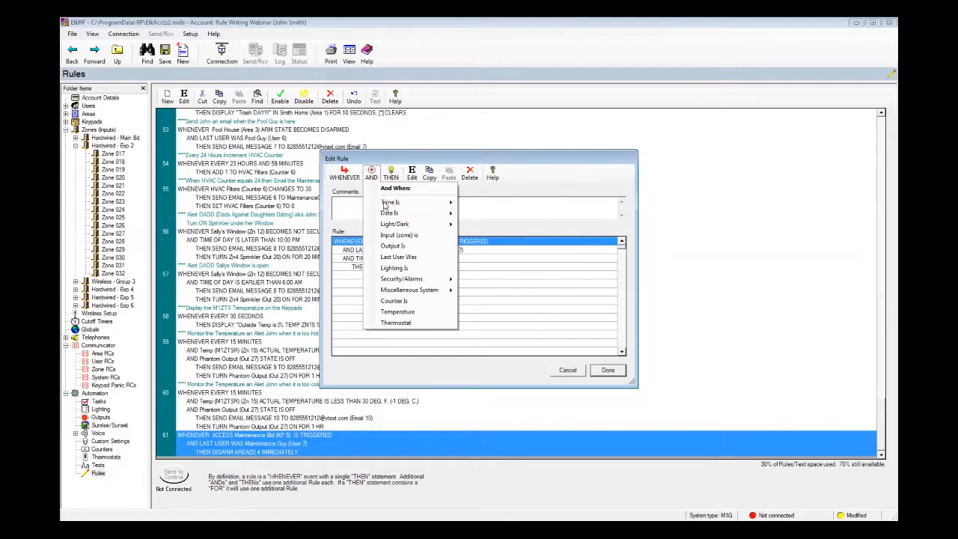
pyautogui.moveTo(388, 202)
pyautogui.click(519, 203)
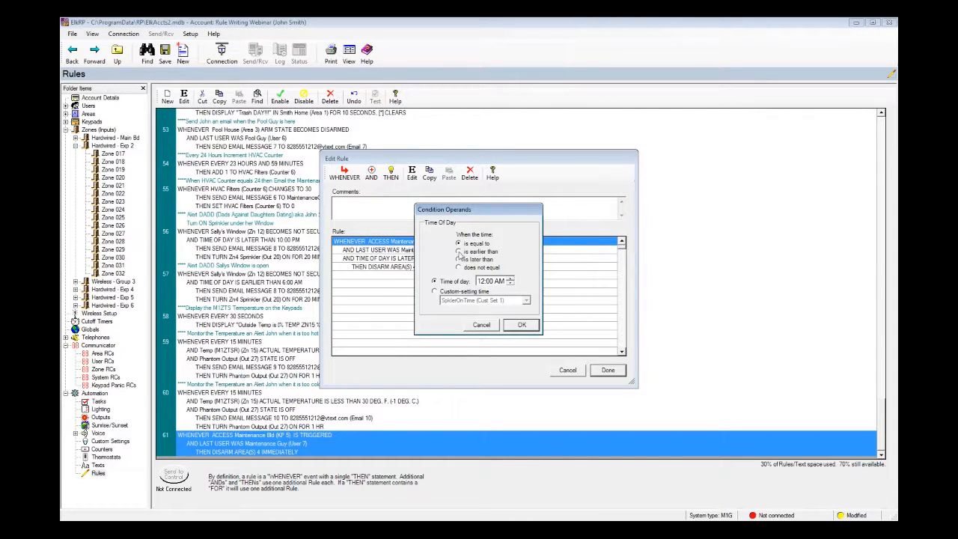
pyautogui.click(459, 253)
pyautogui.click(483, 281)
pyautogui.write('6')
pyautogui.click(522, 325)
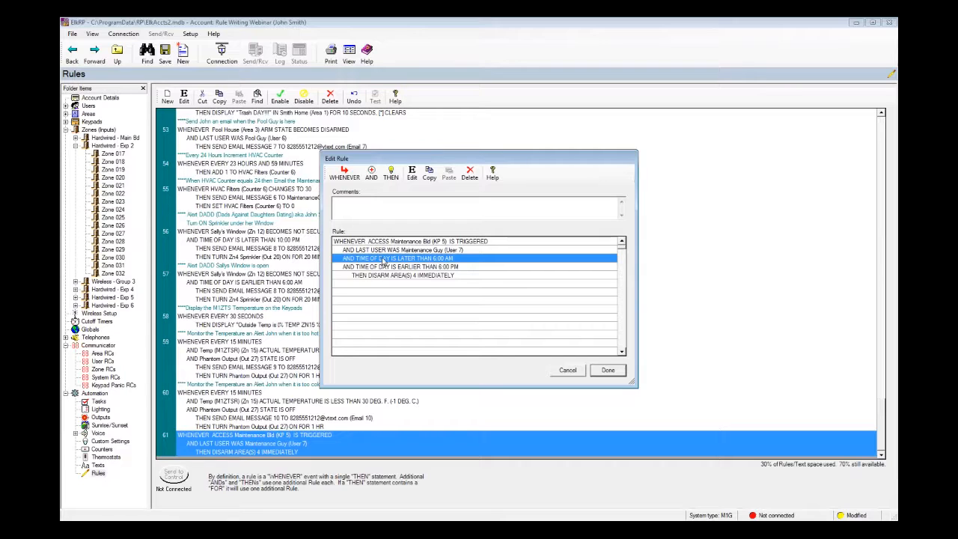
# Add a THEN command to the Maintenance Bld access rule that turns Output 28 on for 10 seconds, and finish editing the rule
pyautogui.click(368, 284)
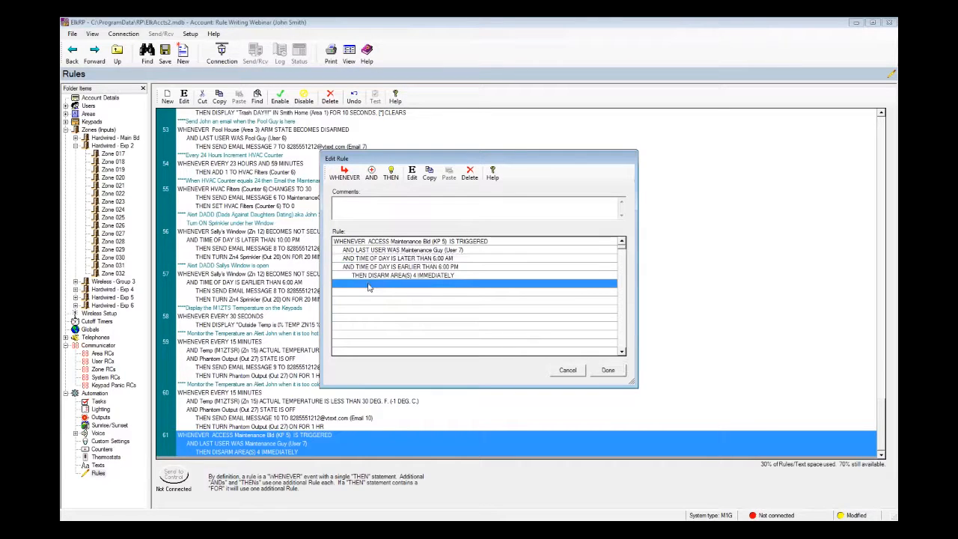
pyautogui.click(392, 175)
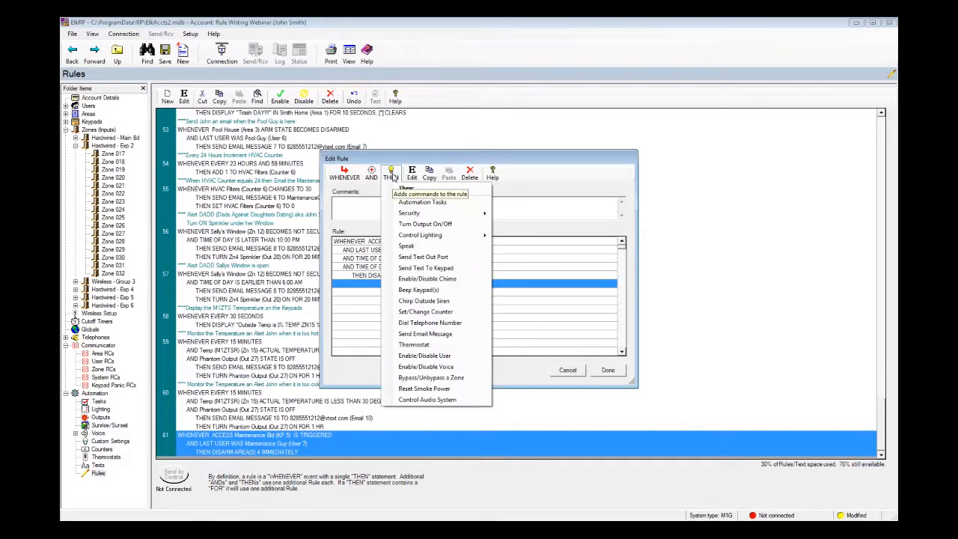
pyautogui.moveTo(423, 237)
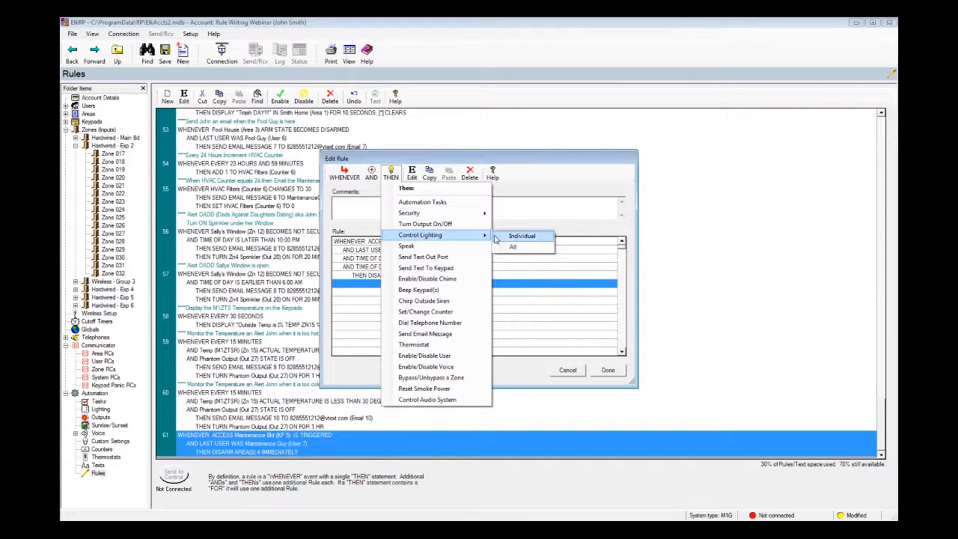
pyautogui.click(446, 225)
pyautogui.click(527, 223)
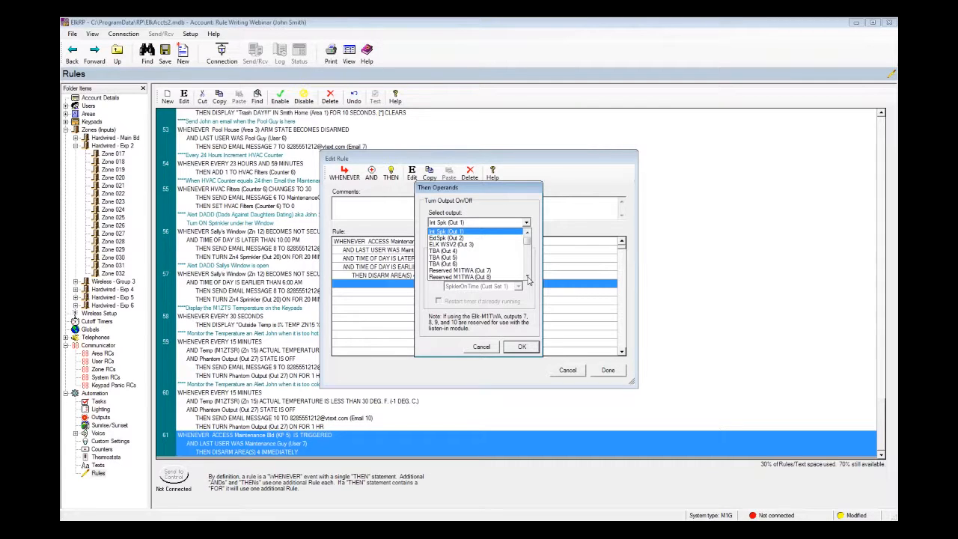
pyautogui.moveTo(528, 278); pyautogui.dragTo(528, 279)
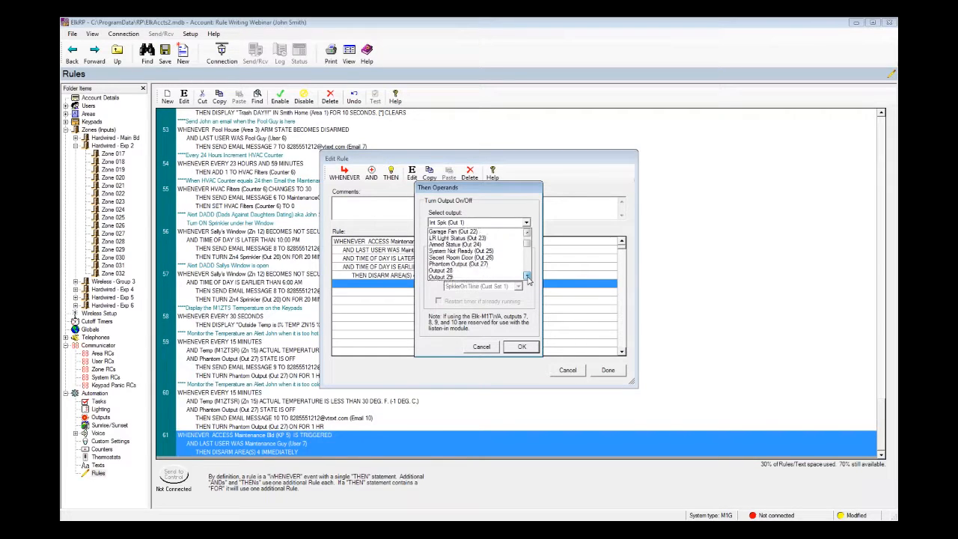
pyautogui.click(440, 270)
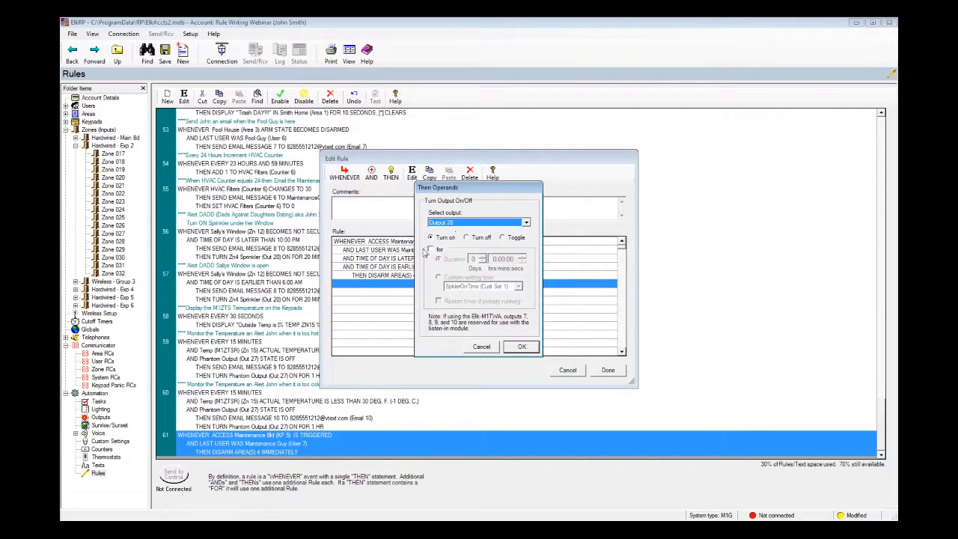
pyautogui.click(432, 250)
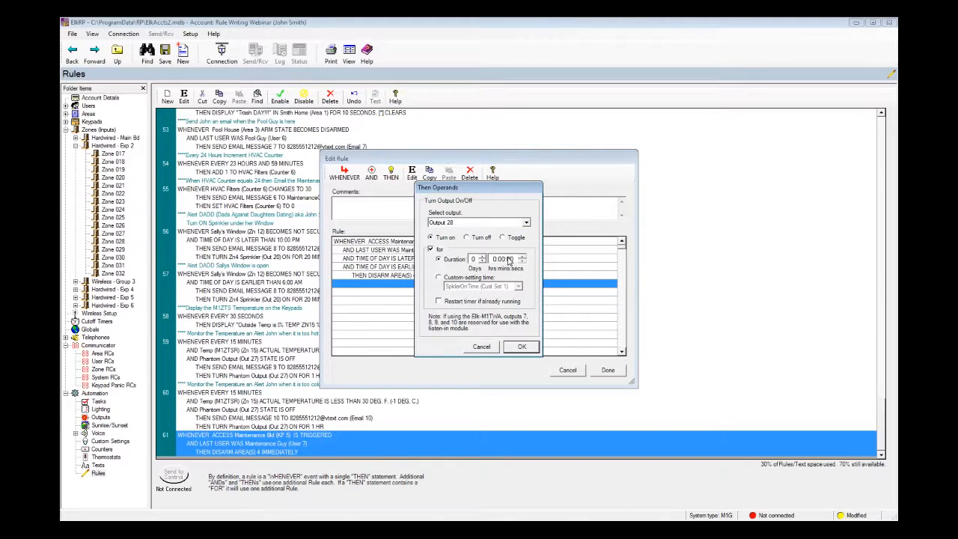
pyautogui.press('Return')
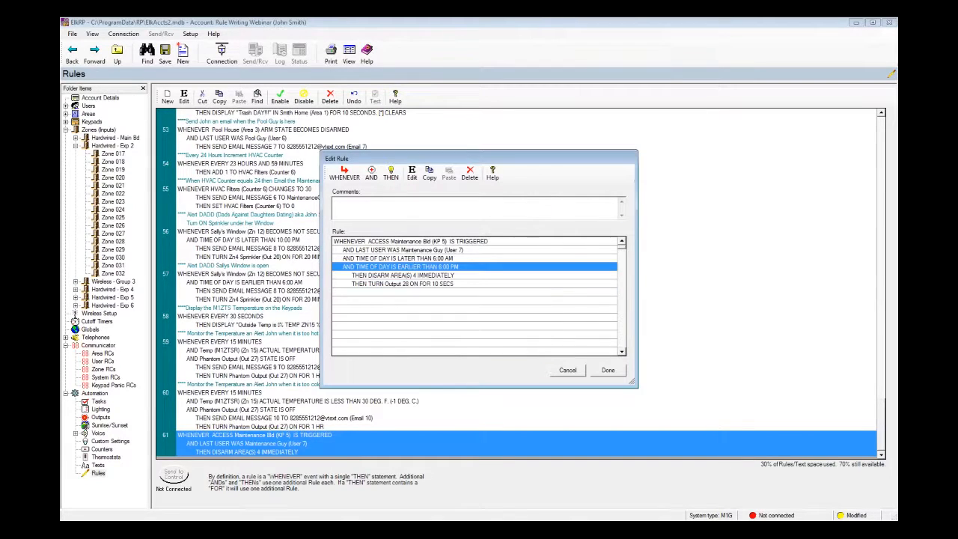
pyautogui.click(607, 370)
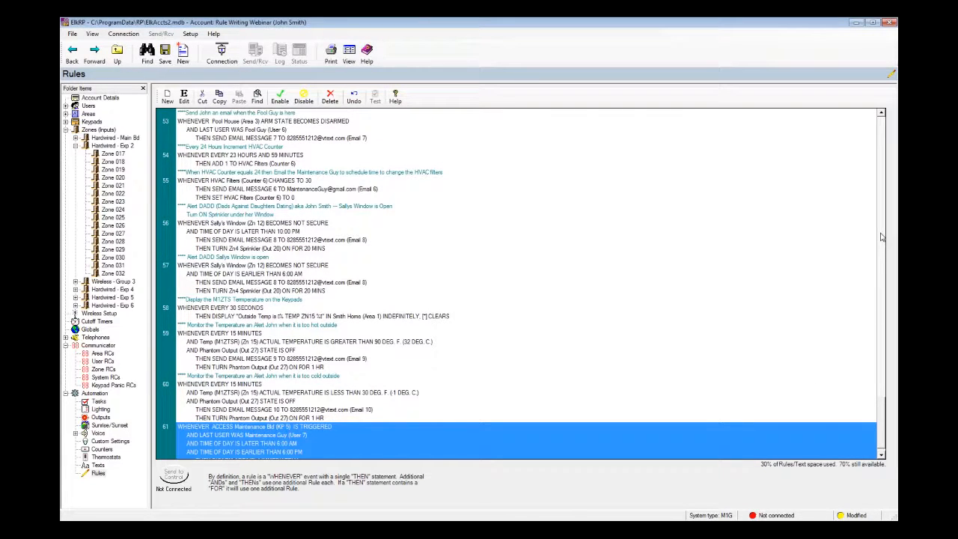
pyautogui.scroll(15, 882, 237)
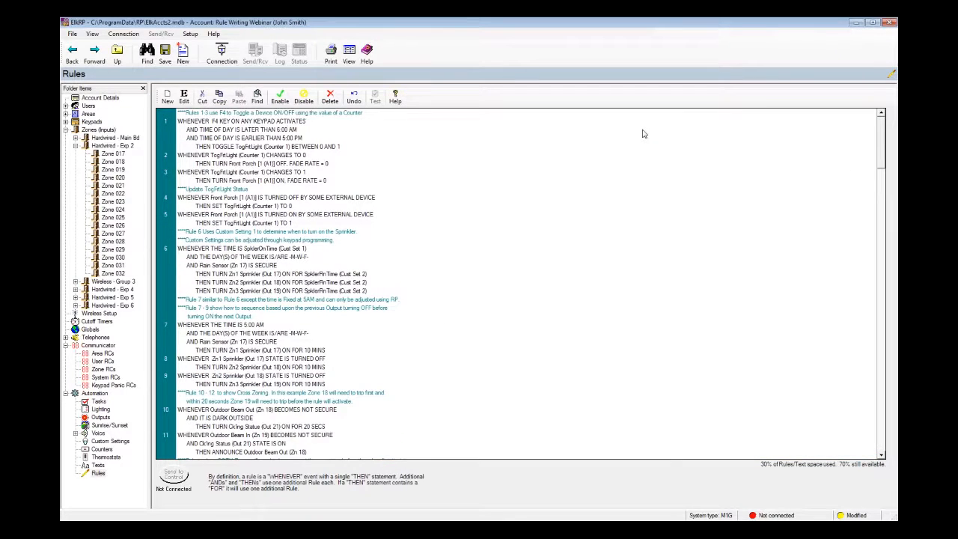